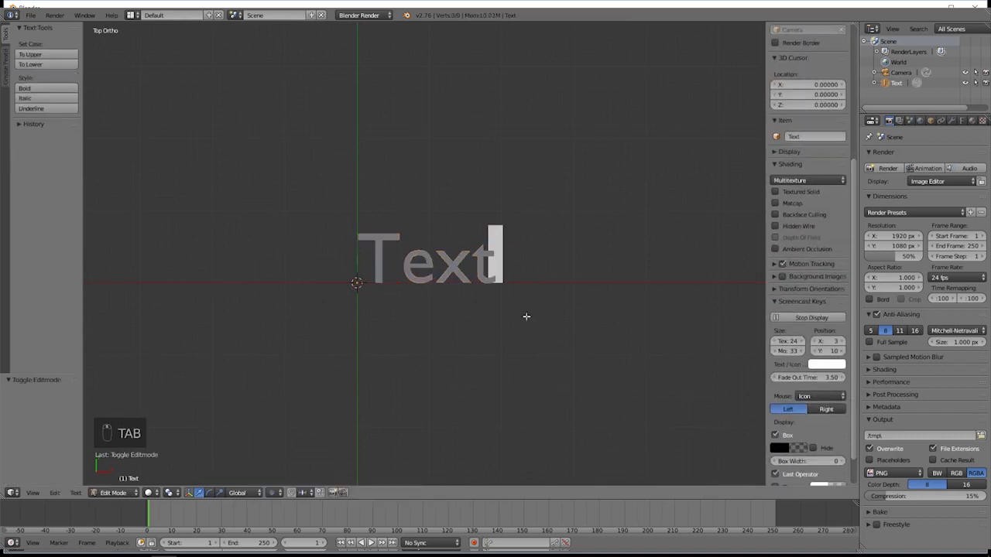
Replace the default wording of the text object with the letter "S" and return to Object Mode.
{"action": "key", "text": "BackSpace"}
{"action": "key", "text": "BackSpace"}
{"action": "key", "text": "BackSpace"}
{"action": "key", "text": "BackSpace"}
{"action": "key", "text": "BackSpace"}
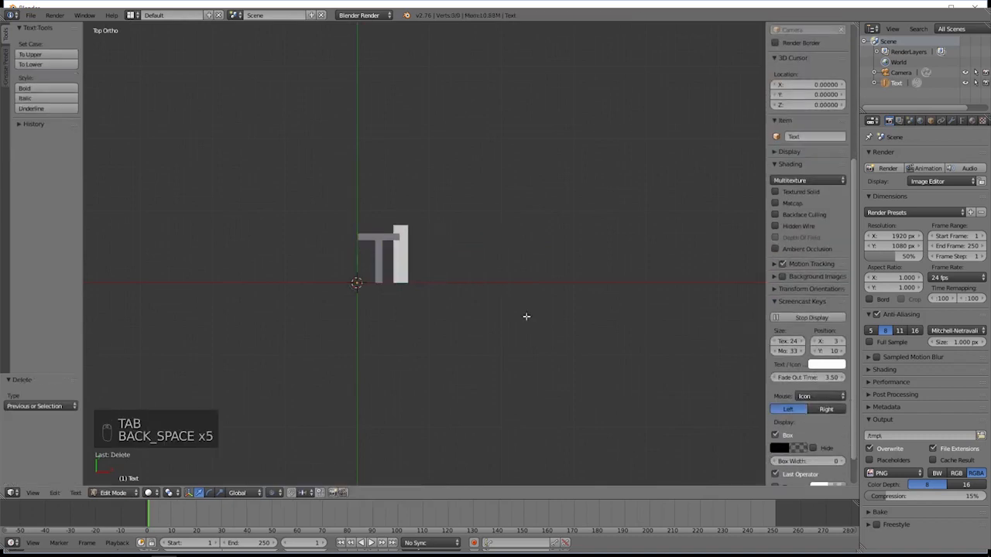
{"action": "key", "text": "BackSpace"}
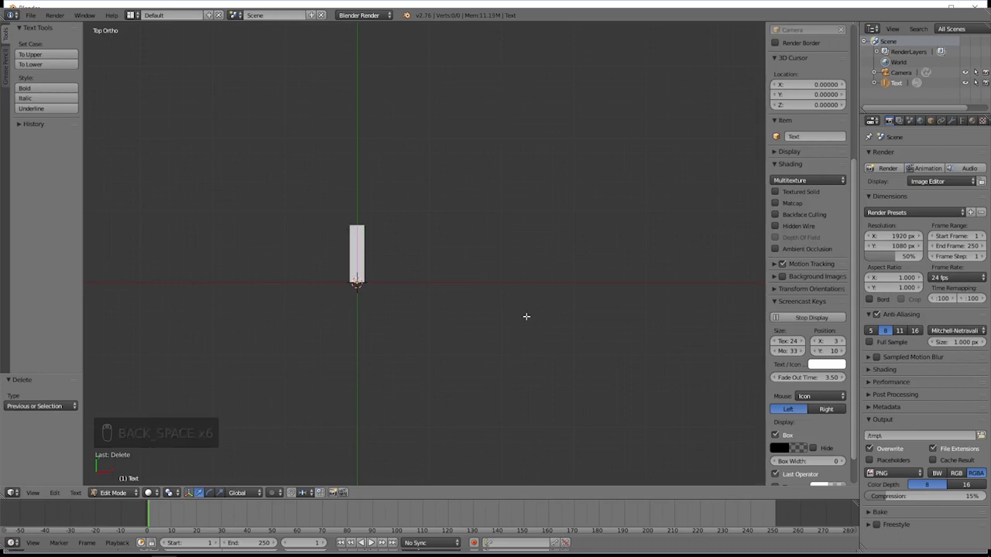
{"action": "type", "text": "S"}
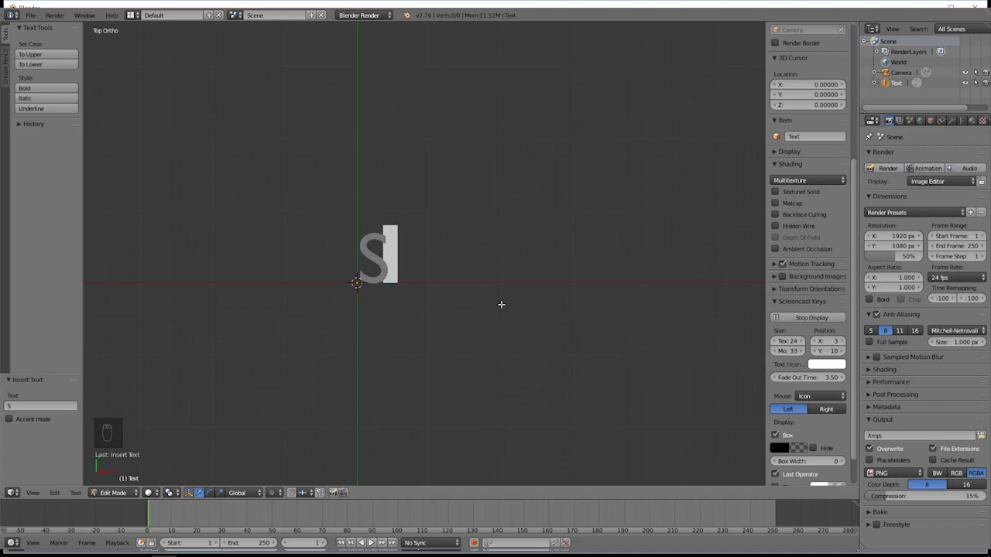
{"action": "key", "text": "Tab"}
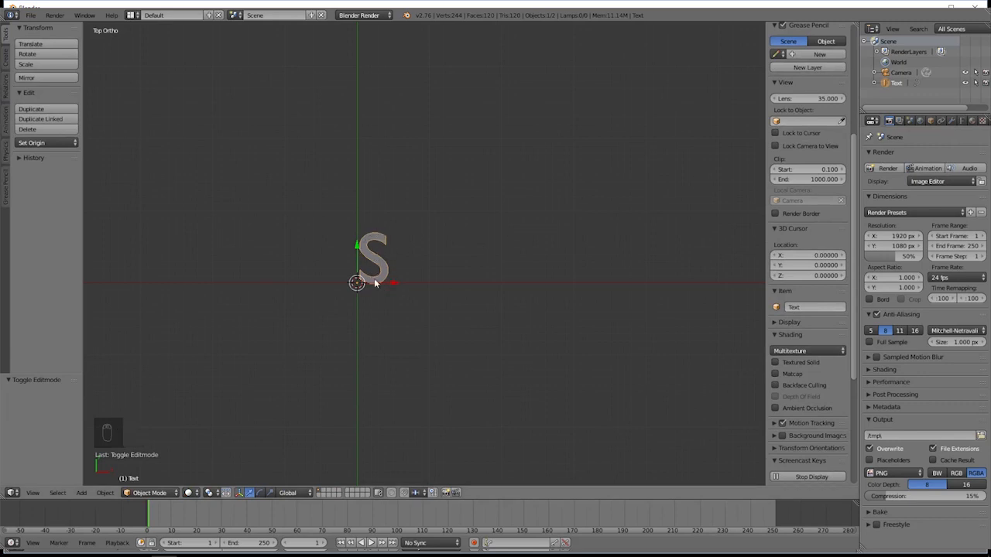
Extrude the letter S by about 0.133 and give it a bevel depth of 0.007 with a bevel resolution of 2.
{"action": "left_click", "coordinate": [961, 121]}
{"action": "scroll", "coordinate": [932, 221], "scroll_direction": "down", "scroll_amount": 1}
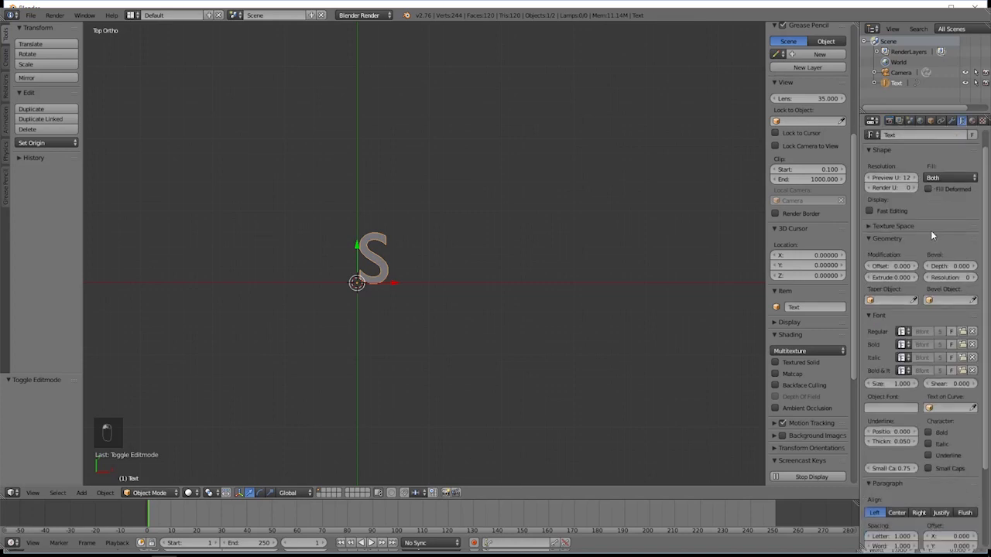
{"action": "middle_click_drag", "start_coordinate": [495, 279], "coordinate": [421, 265]}
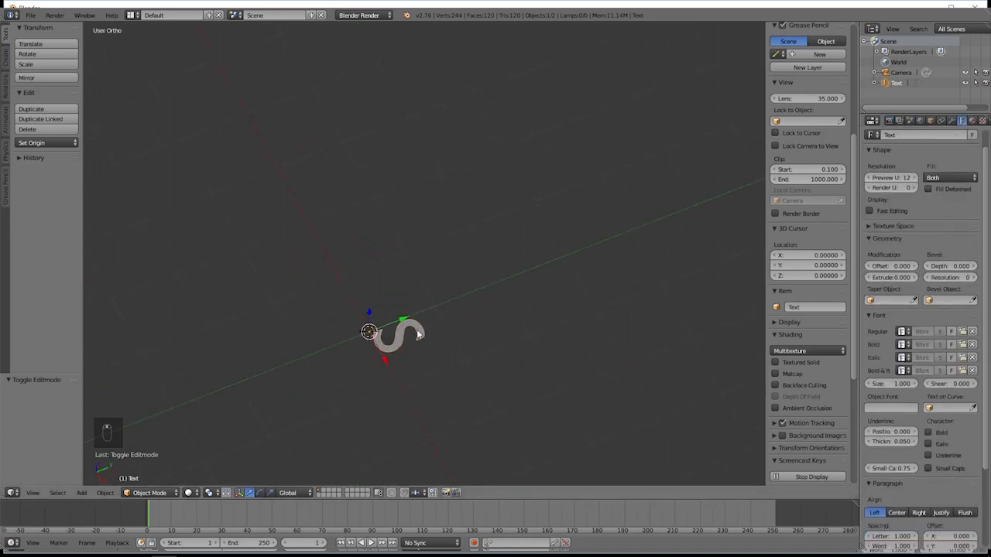
{"action": "middle_click_drag", "start_coordinate": [377, 467], "coordinate": [411, 329]}
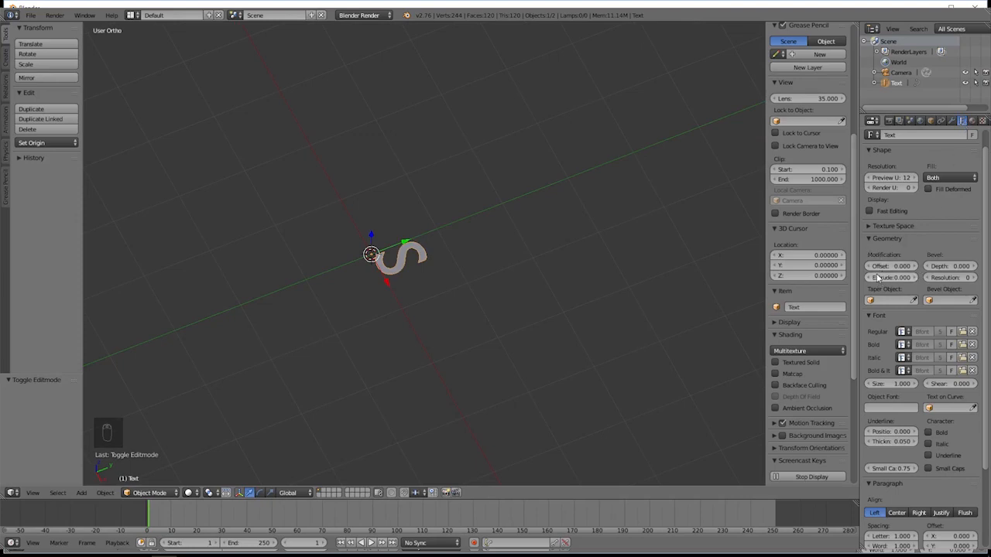
{"action": "mouse_move", "coordinate": [881, 279]}
{"action": "left_mouse_down"}
{"action": "mouse_move", "coordinate": [925, 278]}
{"action": "mouse_move", "coordinate": [883, 278]}
{"action": "mouse_move", "coordinate": [895, 278]}
{"action": "left_mouse_up"}
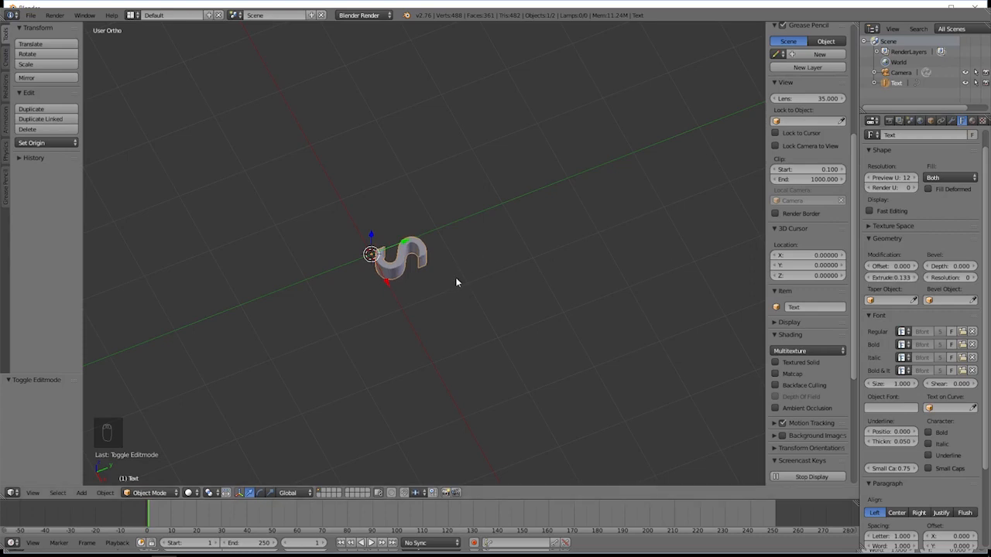
{"action": "scroll", "coordinate": [456, 277], "scroll_direction": "up", "scroll_amount": 6}
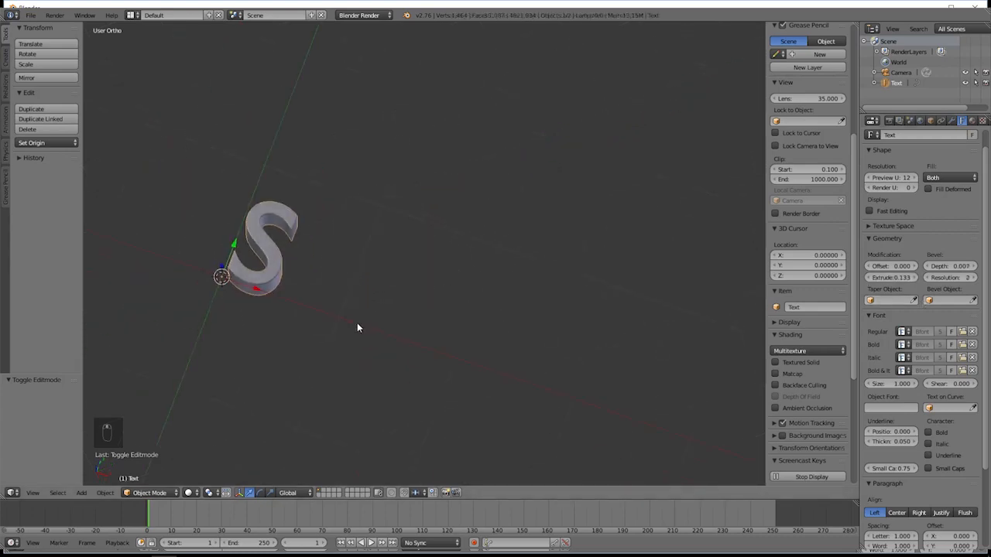
Stand the letter S upright by rotating it 90° about the global X axis.
{"action": "key", "text": "KP_1"}
{"action": "scroll", "coordinate": [357, 324], "scroll_direction": "down", "scroll_amount": 3}
{"action": "middle_click_drag", "start_coordinate": [242, 385], "coordinate": [262, 288], "text": "shift"}
{"action": "key", "text": "r"}
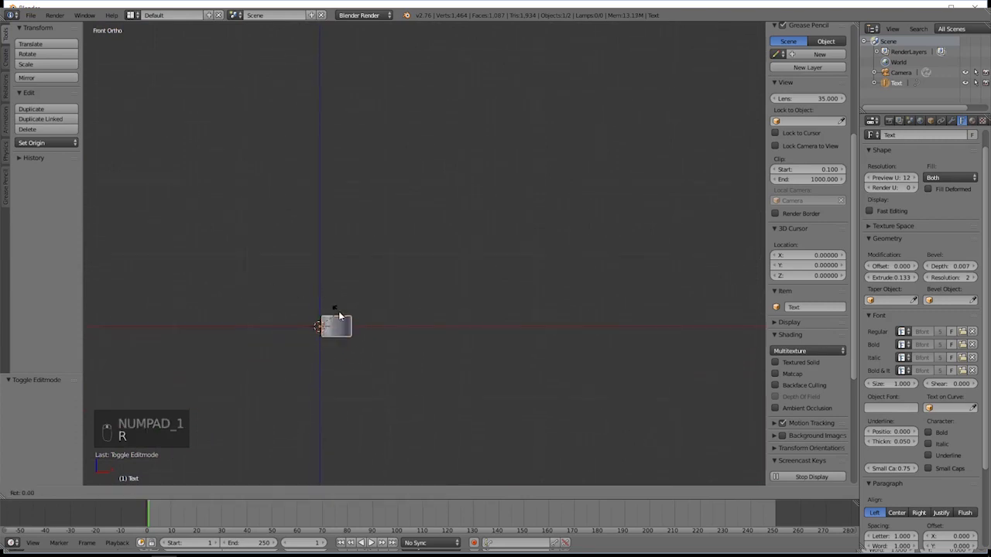
{"action": "type", "text": "x90"}
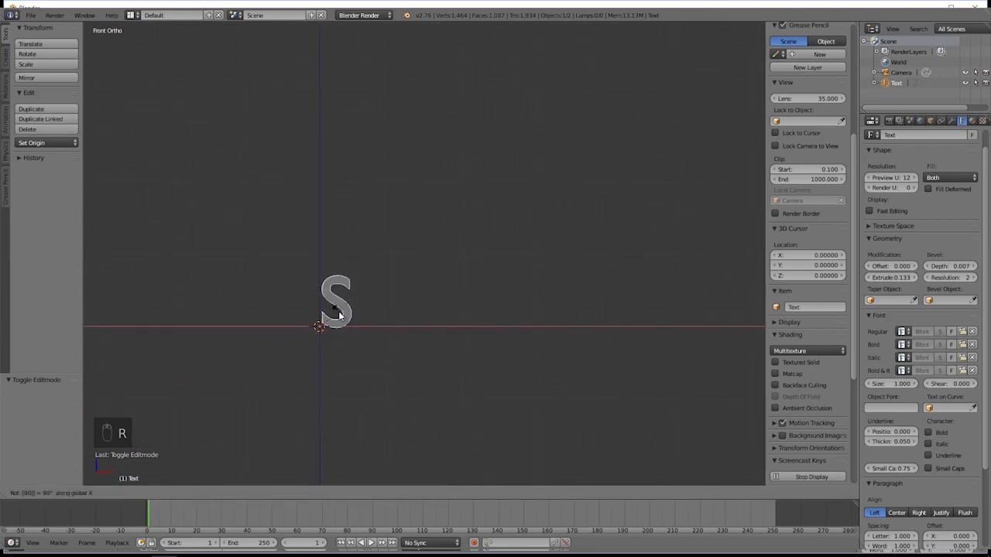
{"action": "key", "text": "Return"}
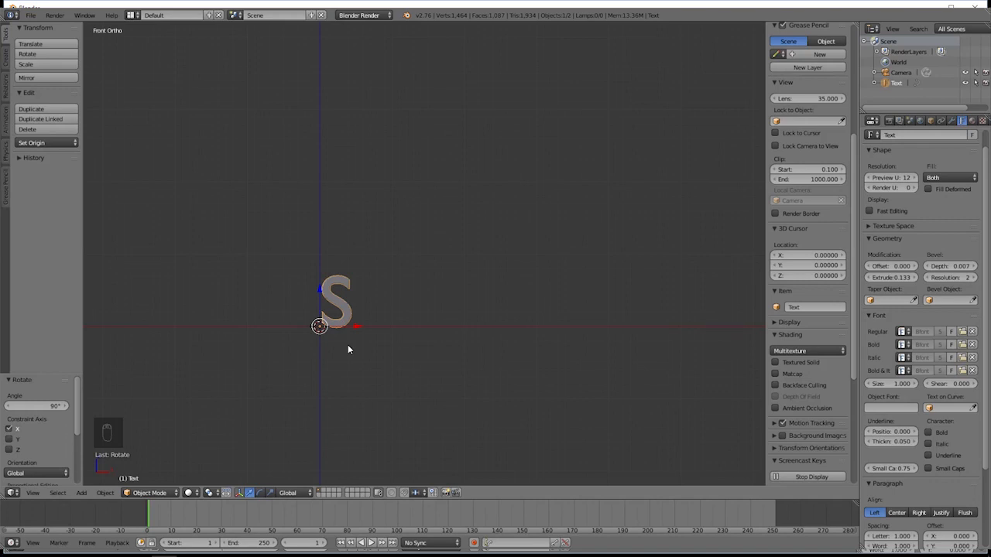
Align the camera to a close front perspective view of the letter S.
{"action": "scroll", "coordinate": [397, 346], "scroll_direction": "down", "scroll_amount": 3}
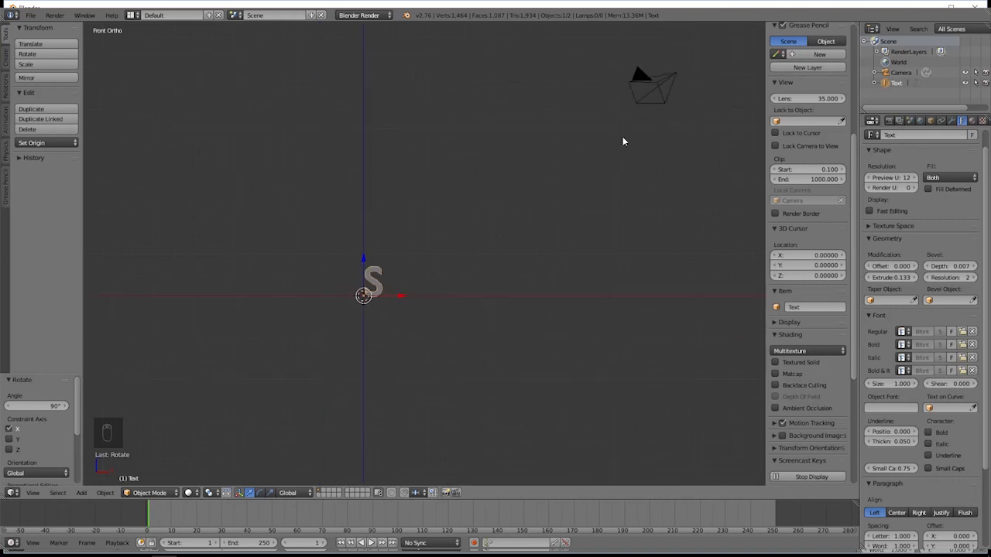
{"action": "key", "text": "ctrl+alt+KP_0"}
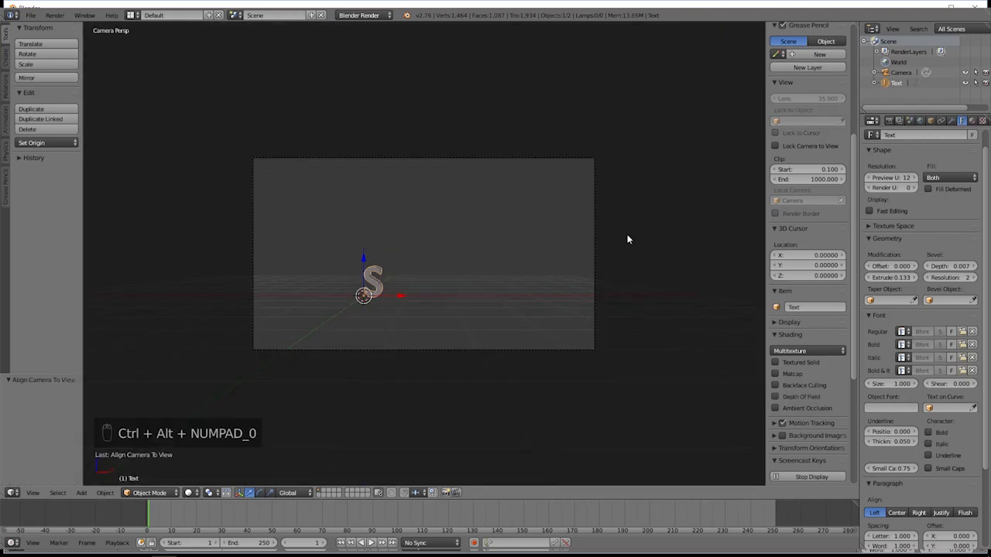
{"action": "key", "text": "KP_1"}
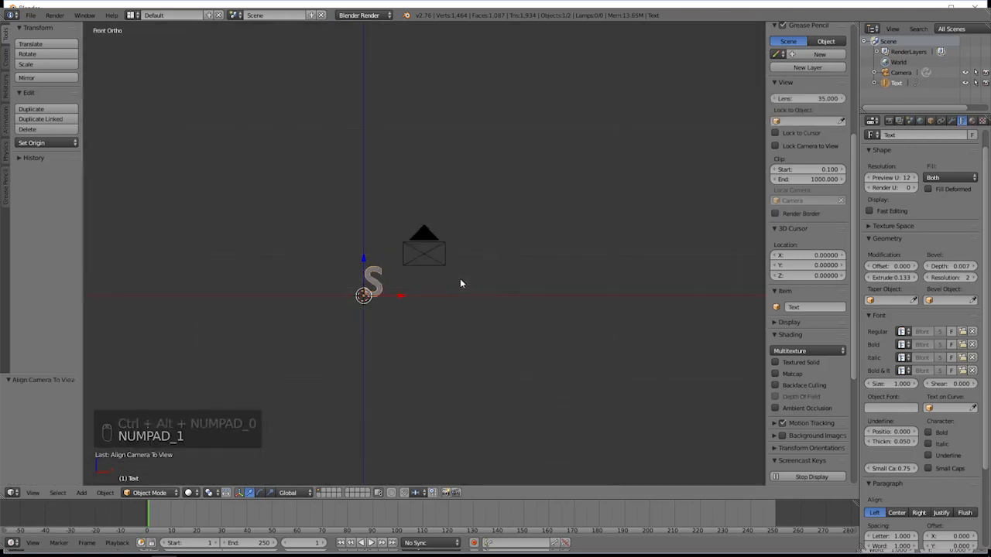
{"action": "key", "text": "KP_5"}
{"action": "scroll", "coordinate": [370, 296], "scroll_direction": "up", "scroll_amount": 6}
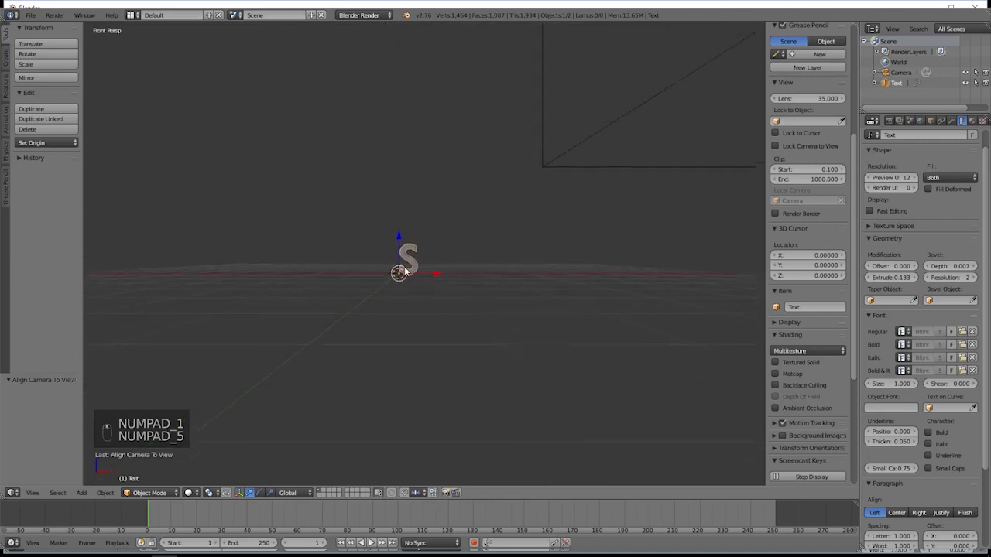
{"action": "middle_click_drag", "start_coordinate": [408, 273], "coordinate": [460, 262], "text": "shift"}
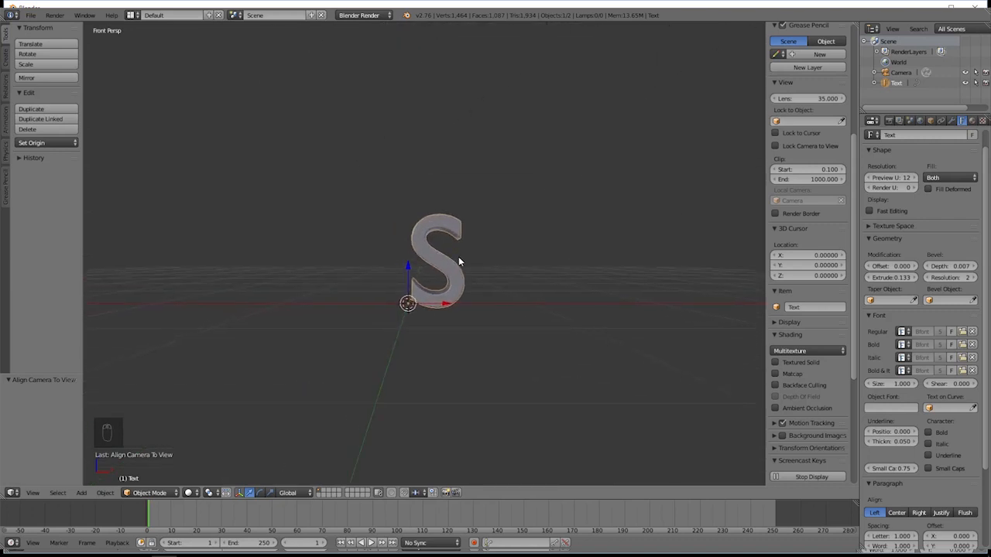
{"action": "key", "text": "ctrl+alt+KP_0"}
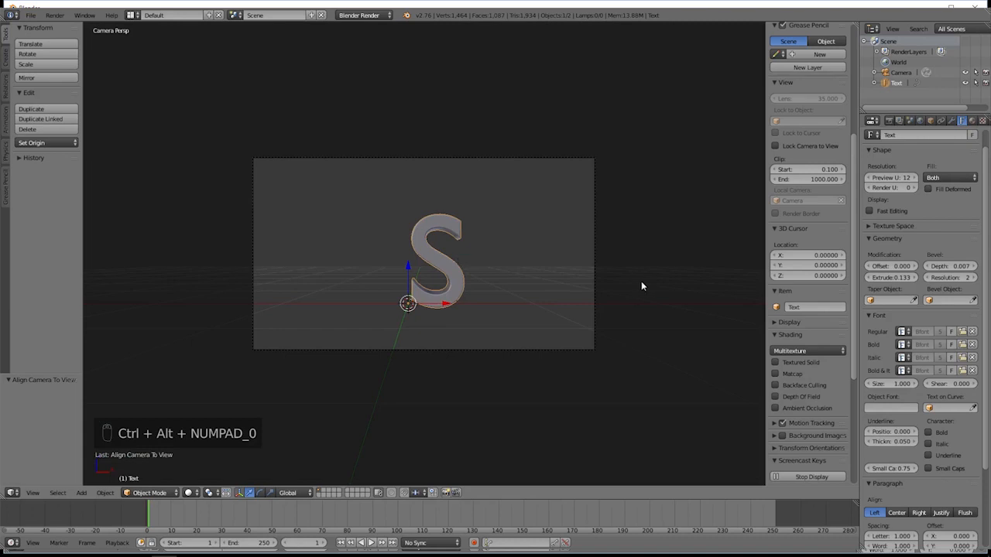
Move the camera about 0.134 along X and -0.226 along Z, and tilt it about 8.6° around global X.
{"action": "right_click", "coordinate": [590, 301]}
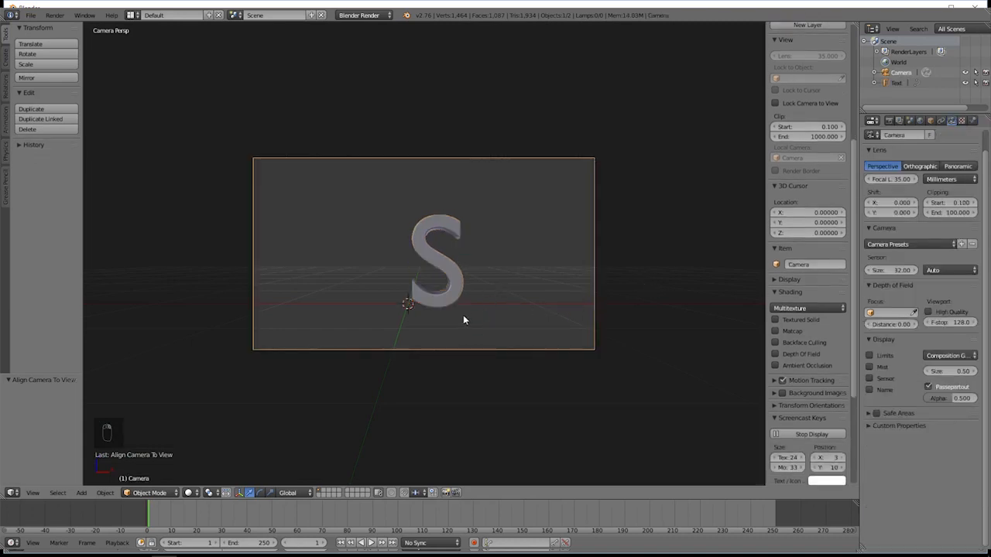
{"action": "key", "text": "g"}
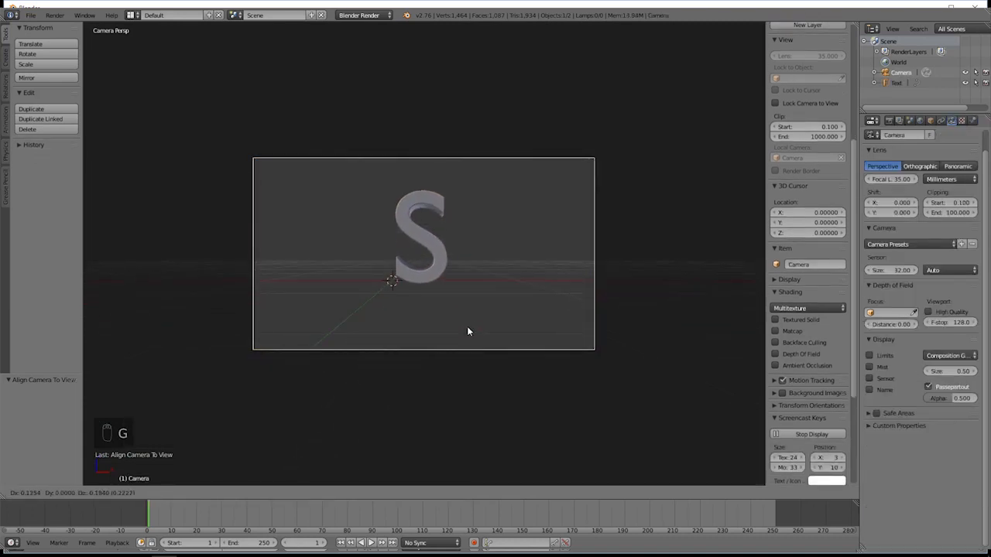
{"action": "left_click", "coordinate": [467, 328]}
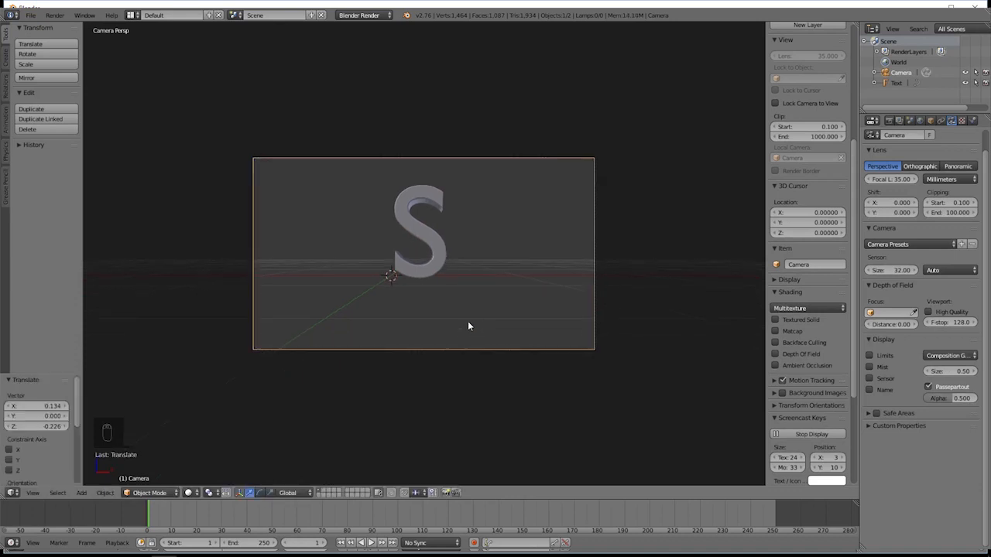
{"action": "key", "text": "r"}
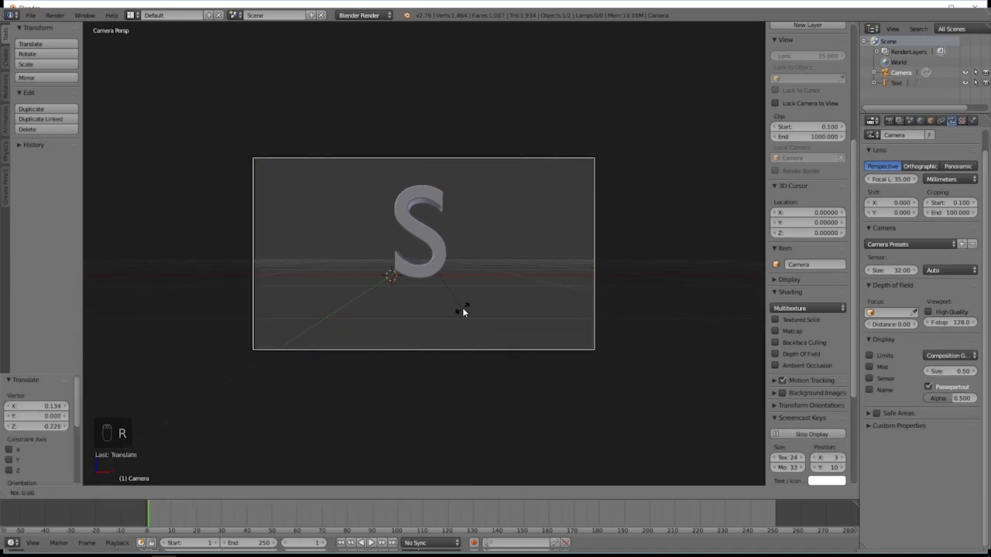
{"action": "key", "text": "x"}
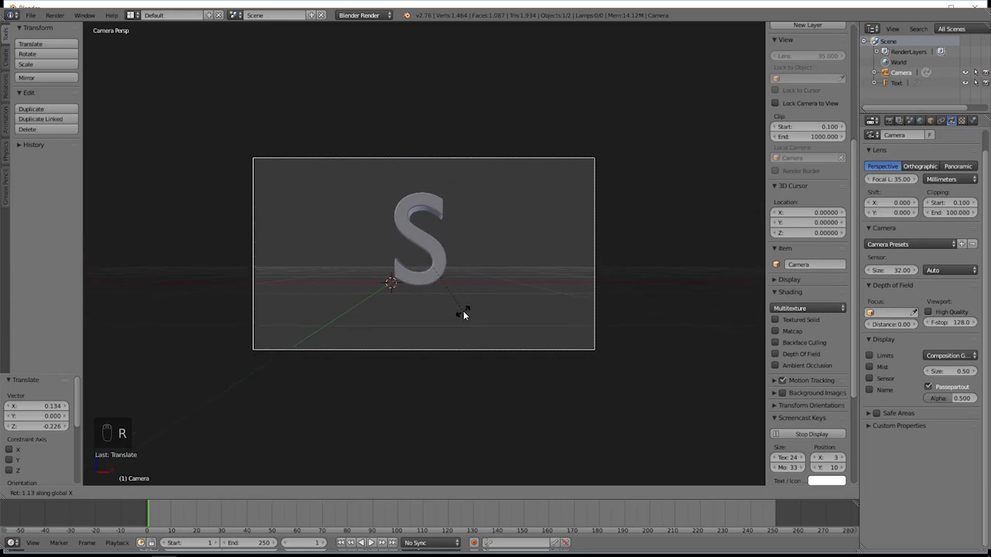
{"action": "left_click", "coordinate": [464, 321]}
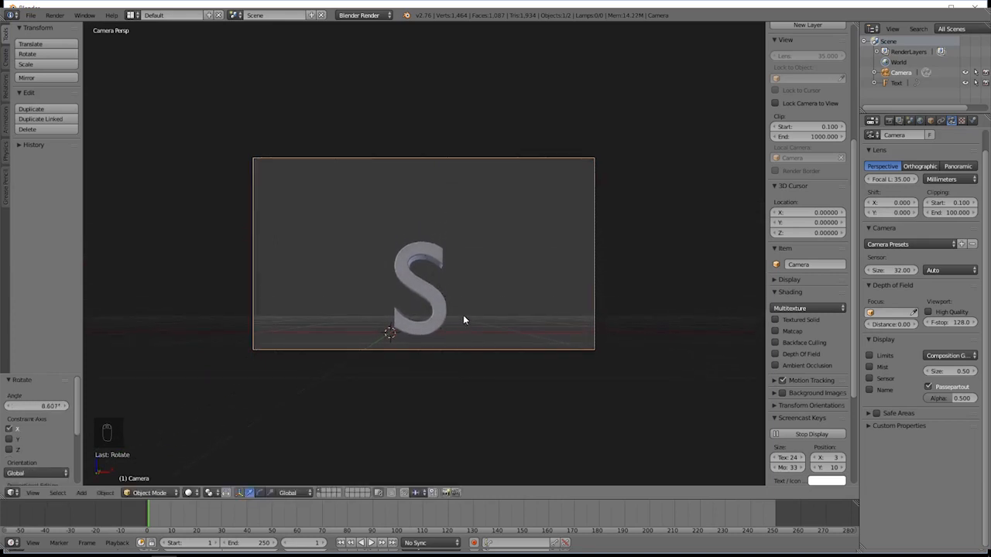
Check the letter in the camera view with rendered shading, then return to solid shading.
{"action": "scroll", "coordinate": [463, 319], "scroll_direction": "up", "scroll_amount": 4}
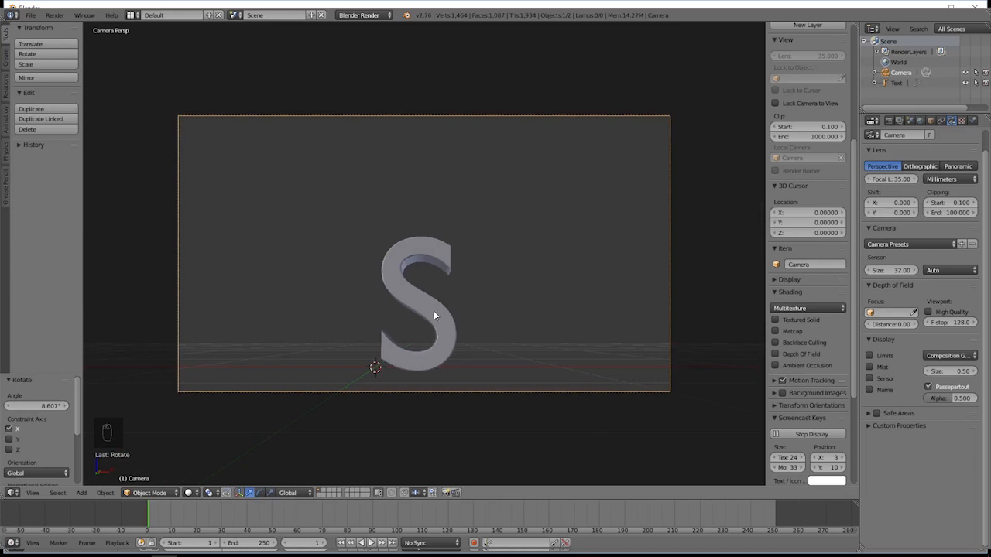
{"action": "key", "text": "shift+z"}
{"action": "key", "text": "shift+z"}
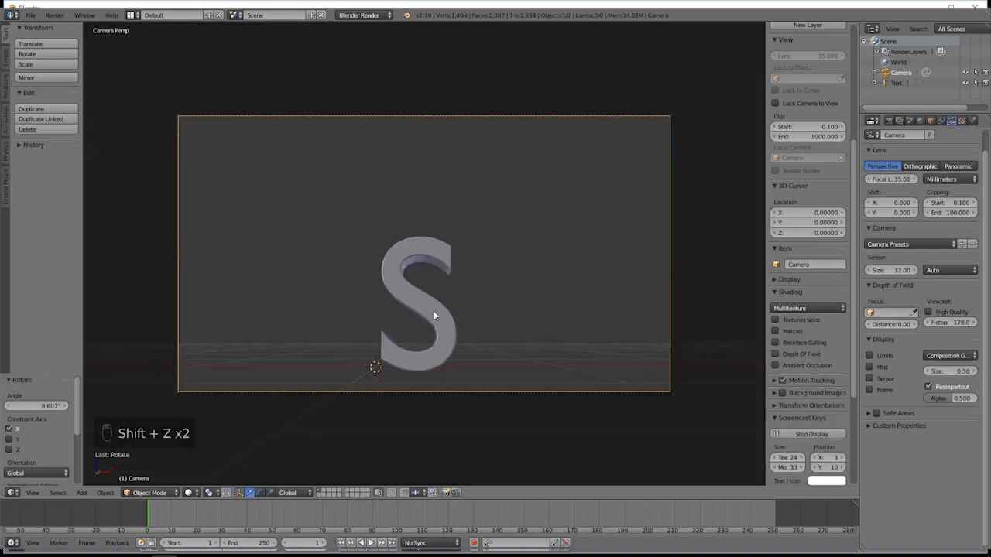
Display the physics settings and add a cube mesh at the scene origin.
{"action": "middle_click_drag", "start_coordinate": [518, 312], "coordinate": [469, 358]}
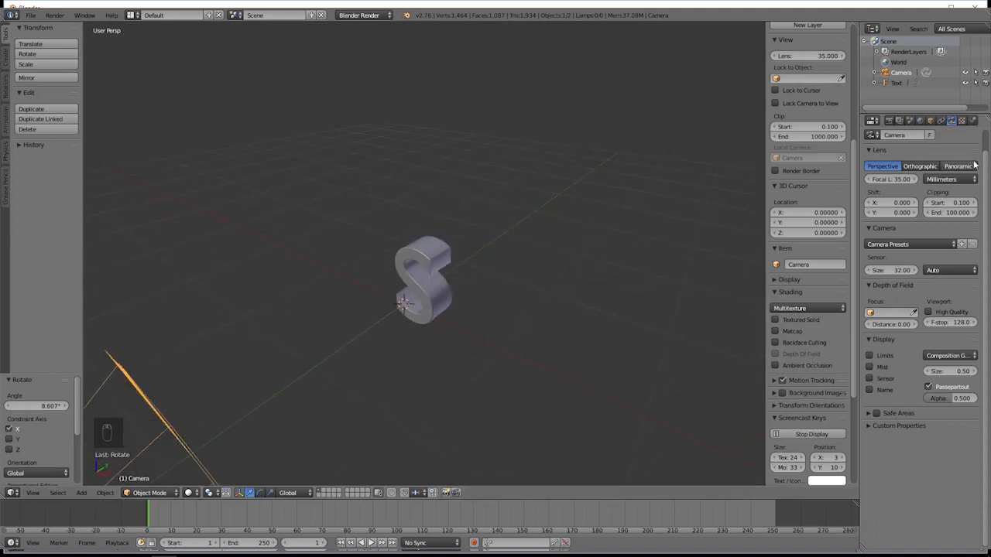
{"action": "left_click", "coordinate": [973, 122]}
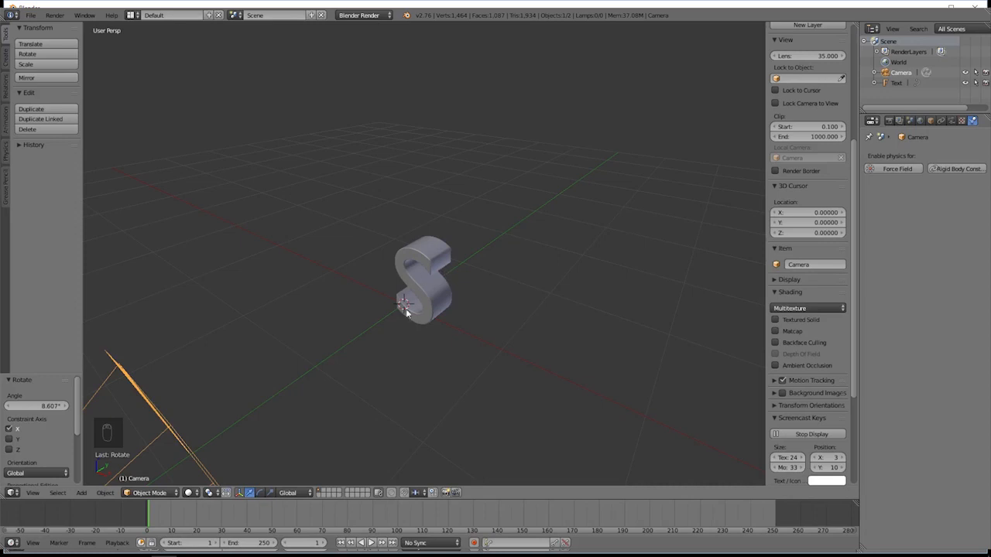
{"action": "key", "text": "shift+a"}
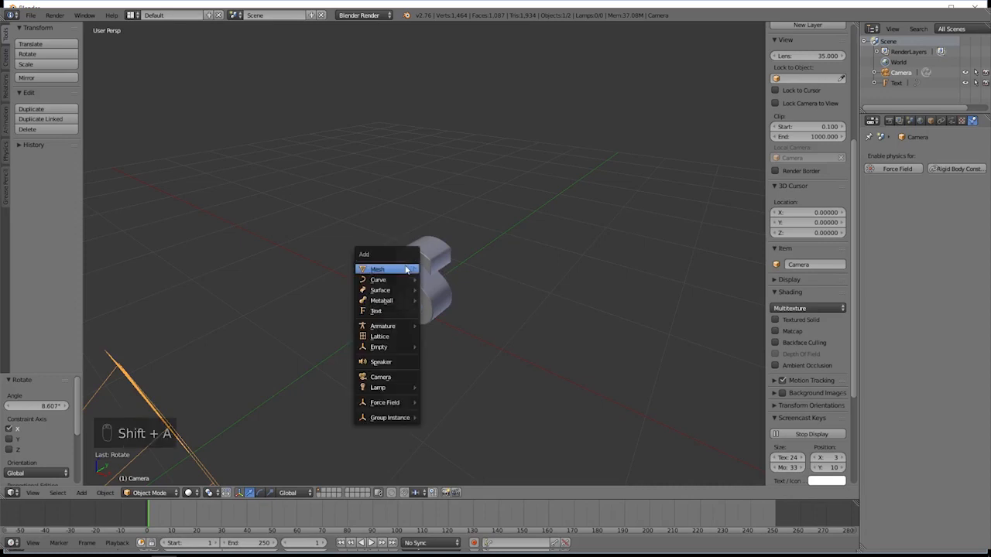
{"action": "mouse_move", "coordinate": [418, 269]}
{"action": "left_click", "coordinate": [442, 279]}
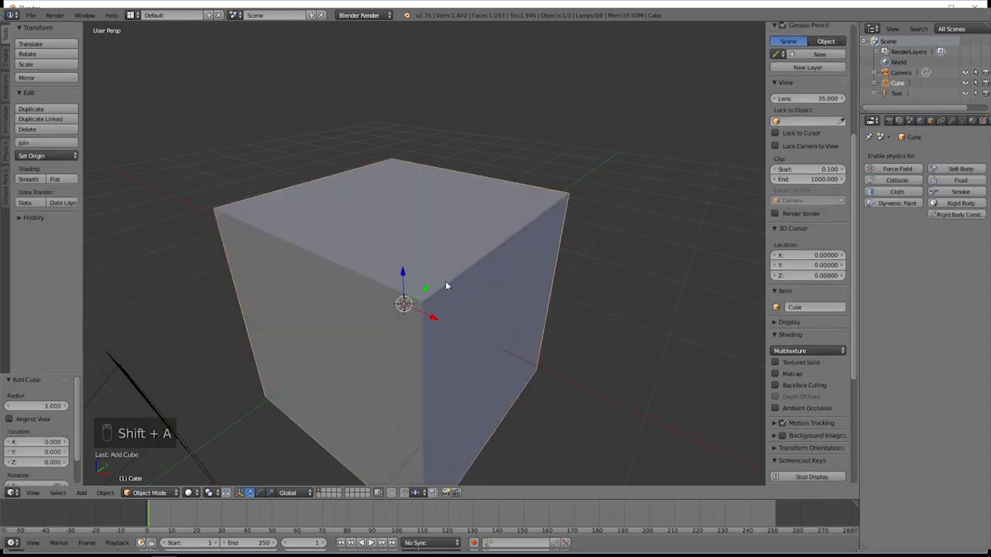
In a wireframe orthographic side view, raise the cube about 0.96 along Z so its base sits near the letter's bottom.
{"action": "key", "text": "KP_3"}
{"action": "key", "text": "KP_5"}
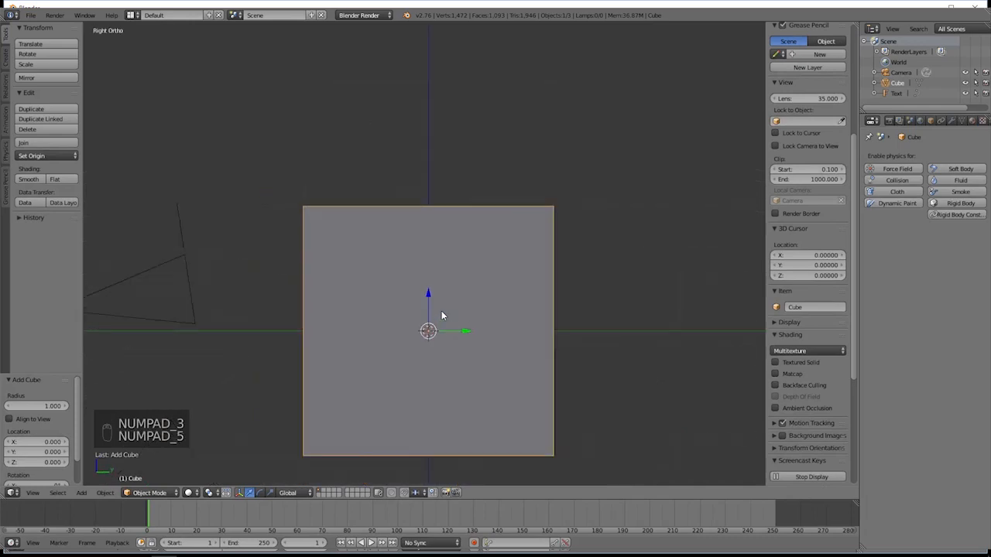
{"action": "key", "text": "z"}
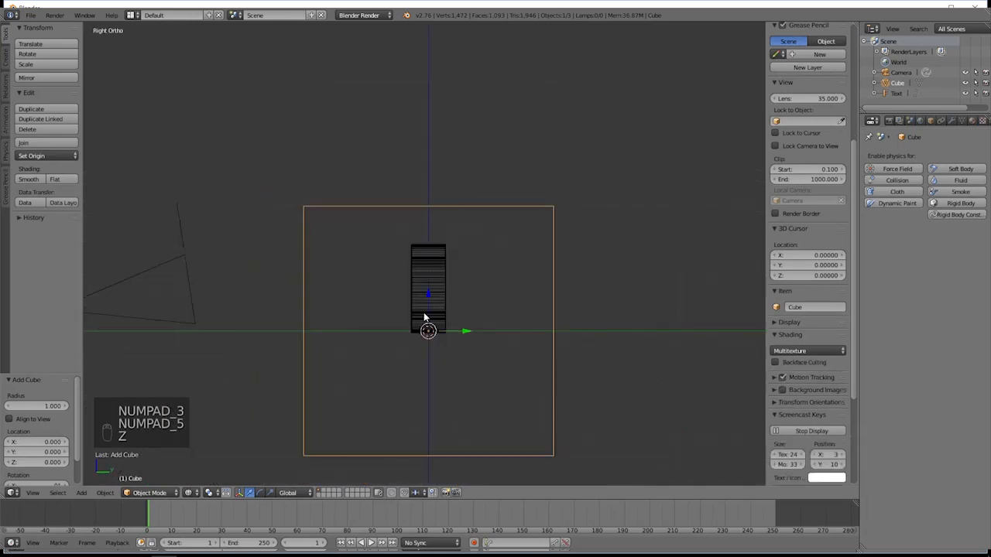
{"action": "key", "text": "g"}
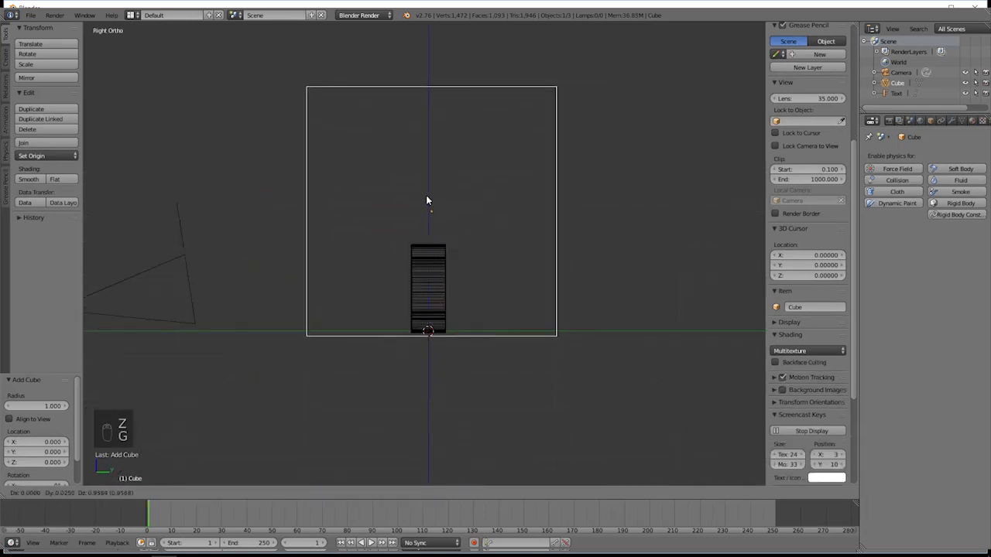
{"action": "left_click", "coordinate": [426, 200]}
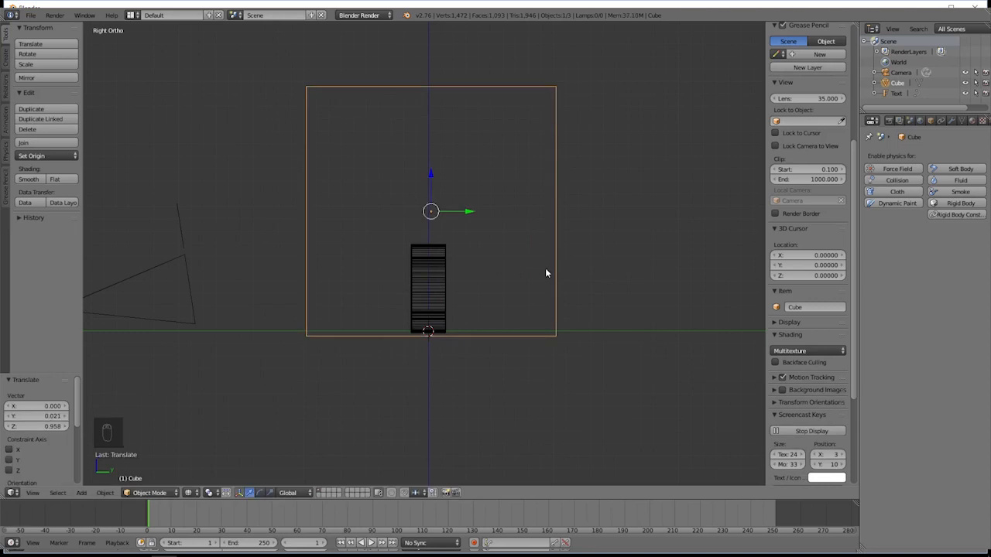
Narrow the cube around the letter by scaling it to about 0.309 along the Y axis.
{"action": "key", "text": "s"}
{"action": "key", "text": "y"}
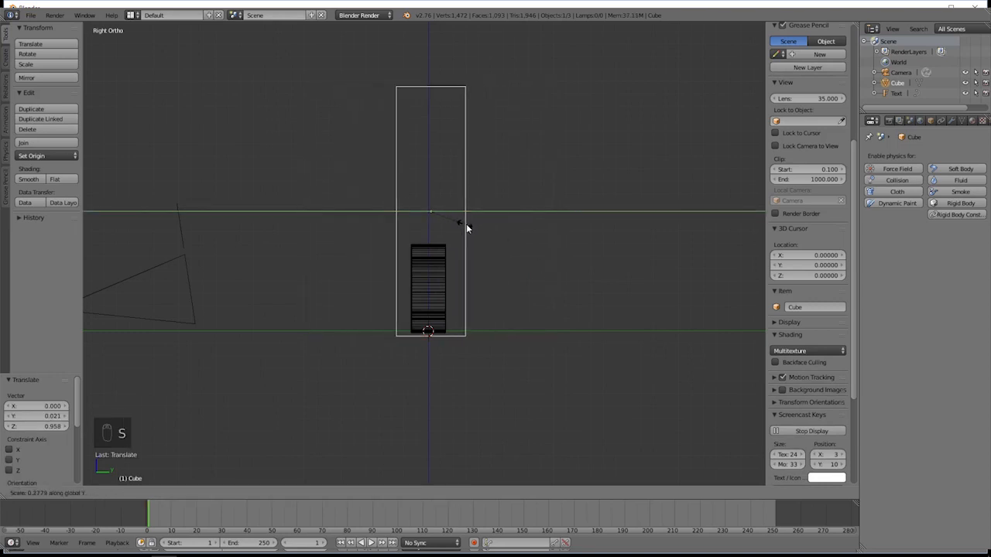
{"action": "left_click", "coordinate": [467, 226]}
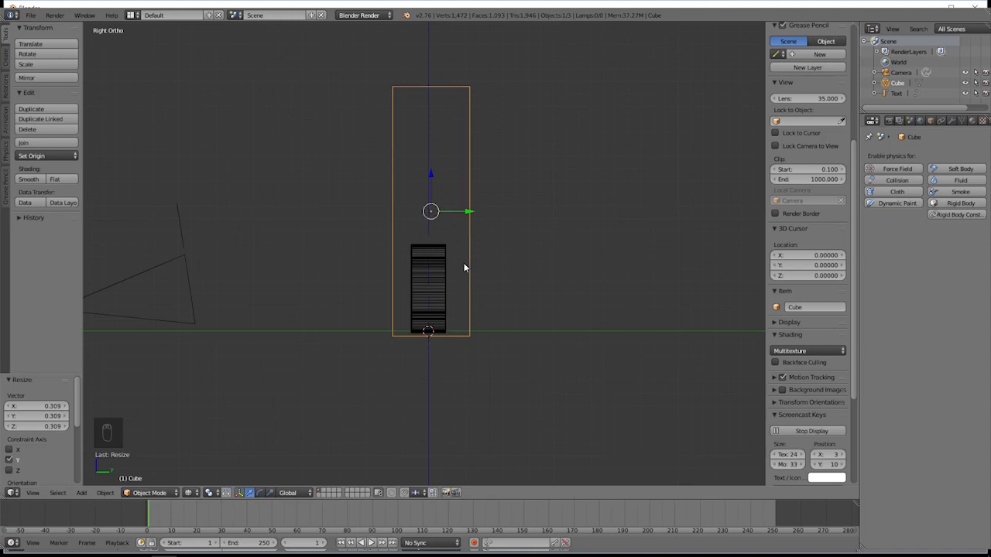
In front view, move the cube about 0.271 along X to centre it on the letter and scale it to about 0.446 along X.
{"action": "key", "text": "KP_1"}
{"action": "left_click_drag", "start_coordinate": [423, 206], "coordinate": [454, 215]}
{"action": "key", "text": "s"}
{"action": "key", "text": "x"}
{"action": "key", "text": "0"}
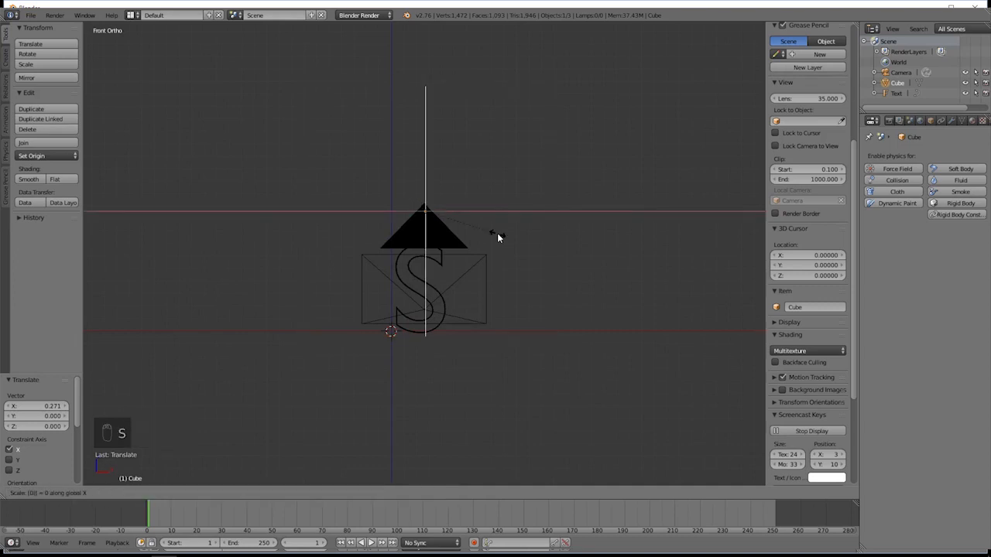
{"action": "key", "text": "BackSpace"}
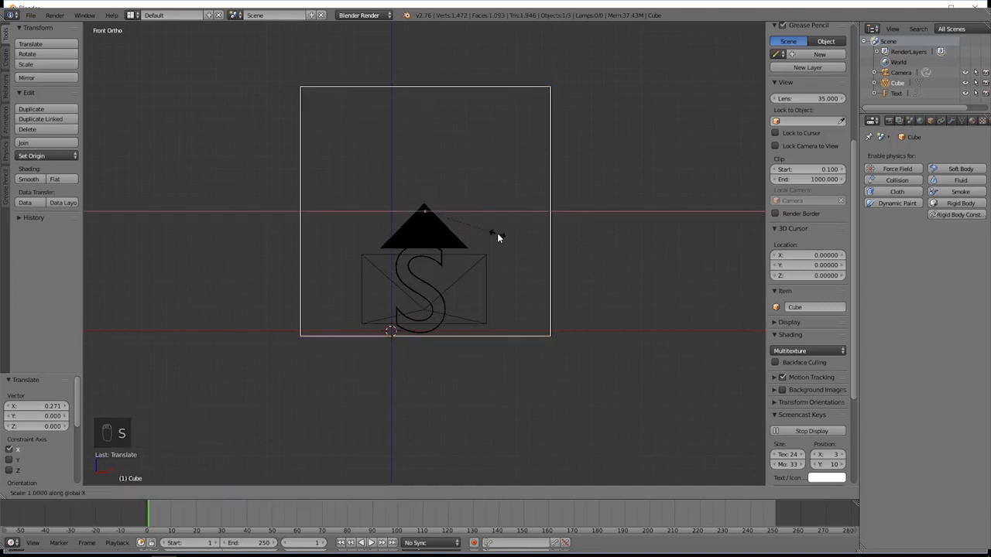
{"action": "left_click", "coordinate": [460, 216]}
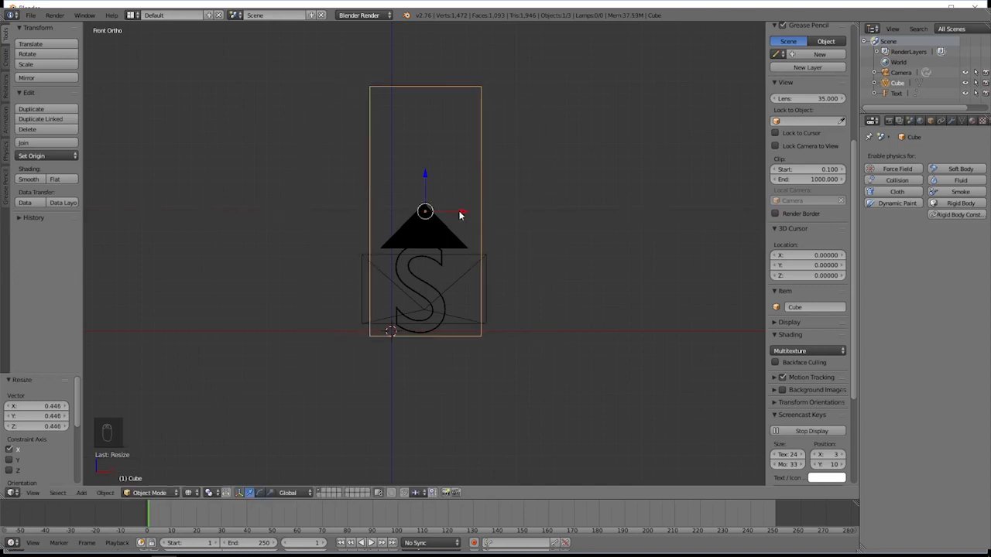
Enable smoke physics on the cube, with the viewport properties hidden and the physics settings area widened.
{"action": "key", "text": "KP_3"}
{"action": "middle_click_drag", "start_coordinate": [453, 214], "coordinate": [528, 242]}
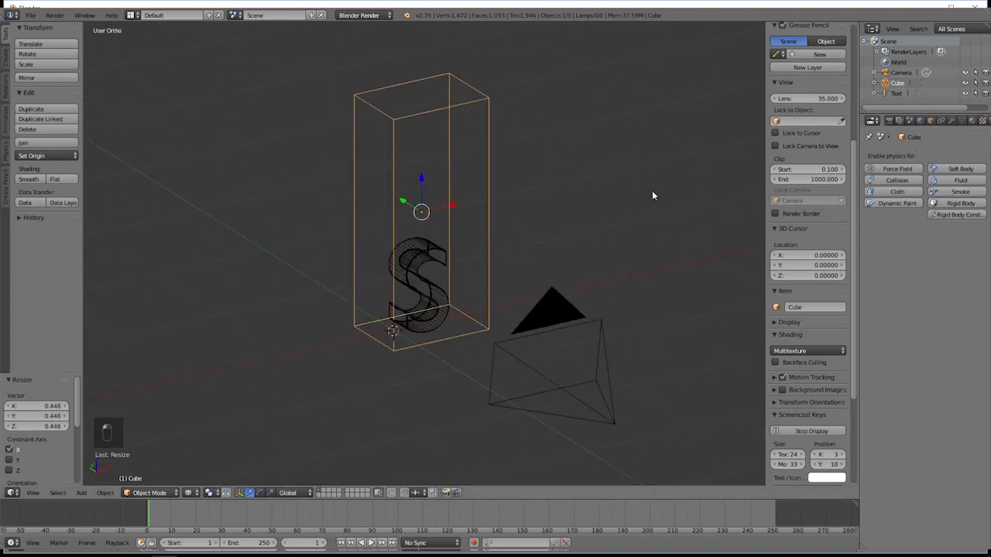
{"action": "key", "text": "n"}
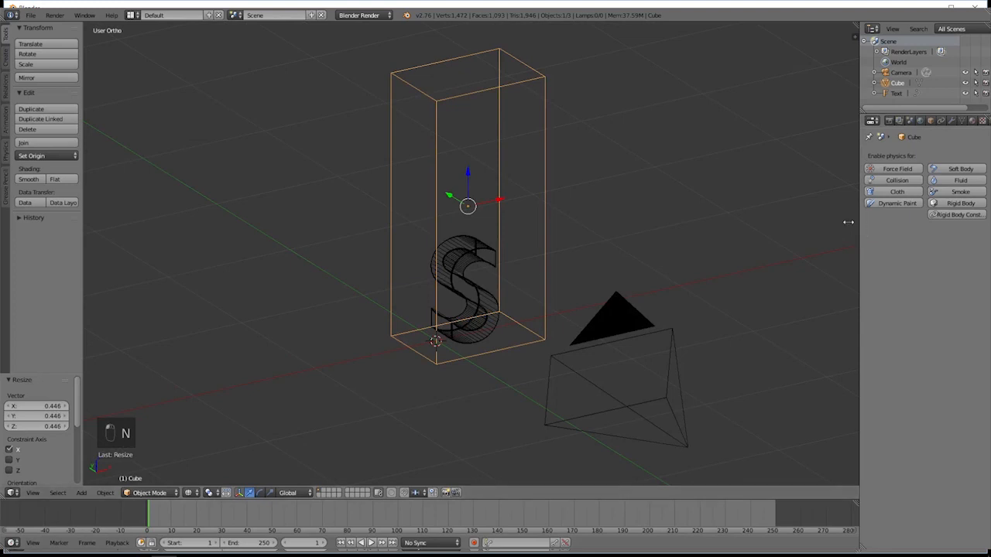
{"action": "left_click_drag", "start_coordinate": [859, 225], "coordinate": [820, 223]}
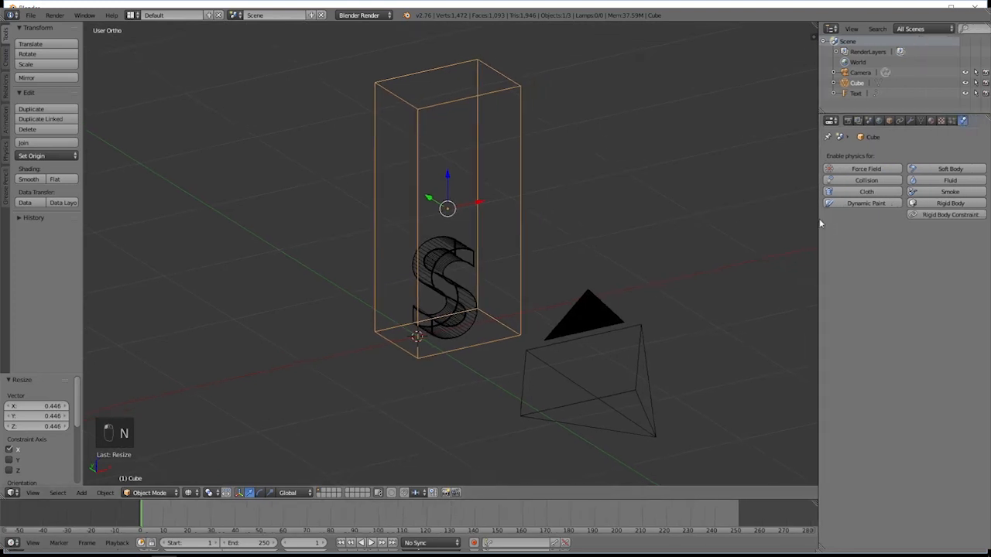
{"action": "left_click", "coordinate": [934, 191]}
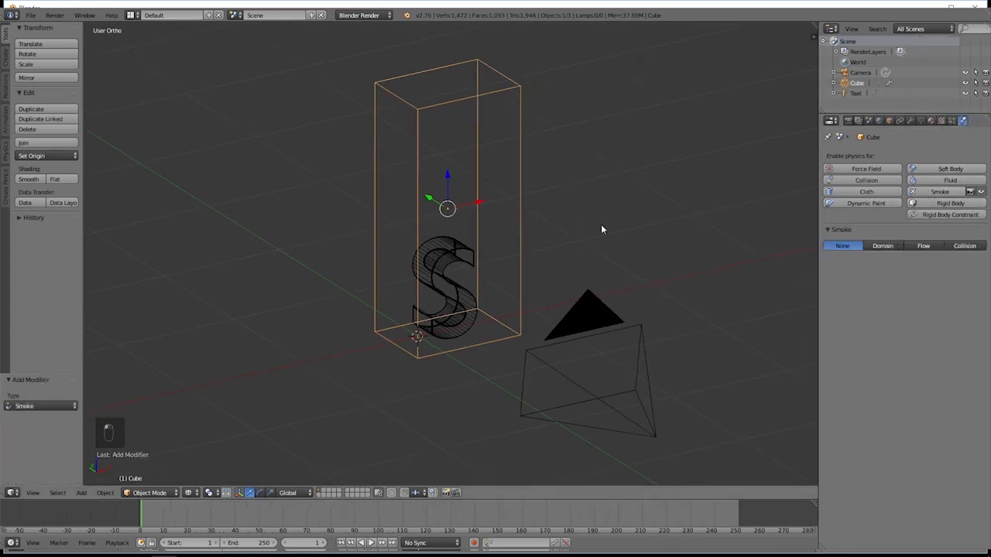
Switch the viewport to solid shading and hide the cube so only the letter and camera are shown.
{"action": "right_click", "coordinate": [440, 259]}
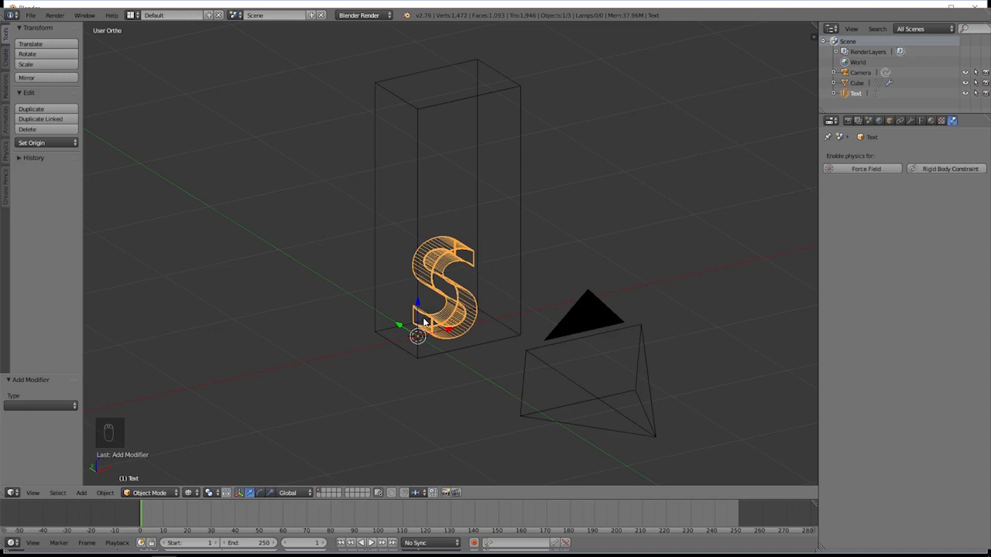
{"action": "key", "text": "z"}
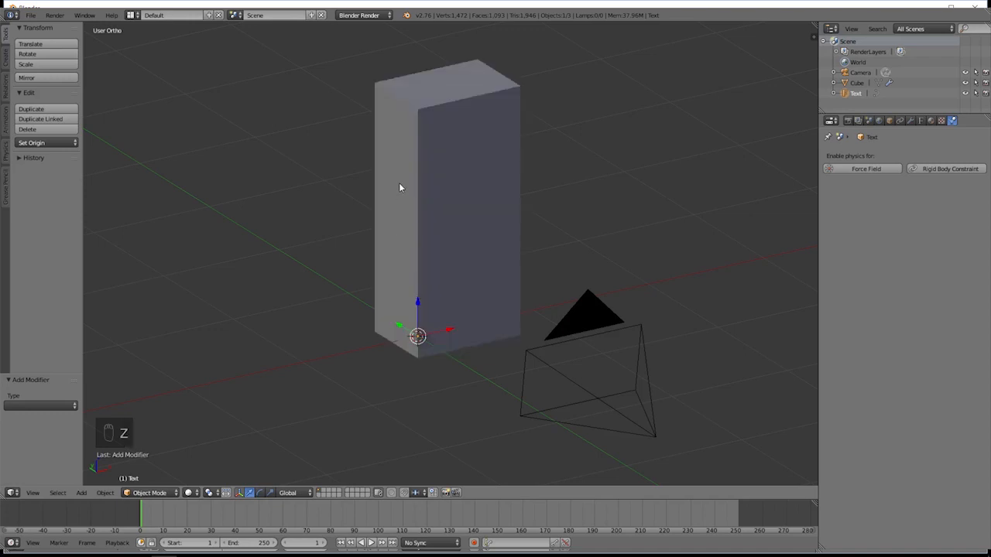
{"action": "right_click", "coordinate": [398, 183]}
{"action": "key", "text": "h"}
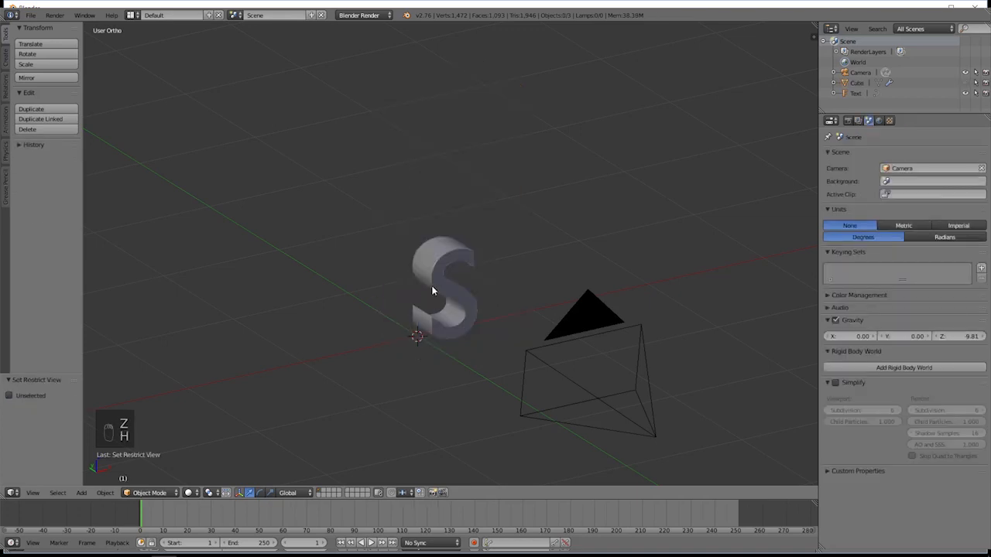
Convert the letter S text object to a mesh.
{"action": "scroll", "coordinate": [485, 271], "scroll_direction": "up", "scroll_amount": 4}
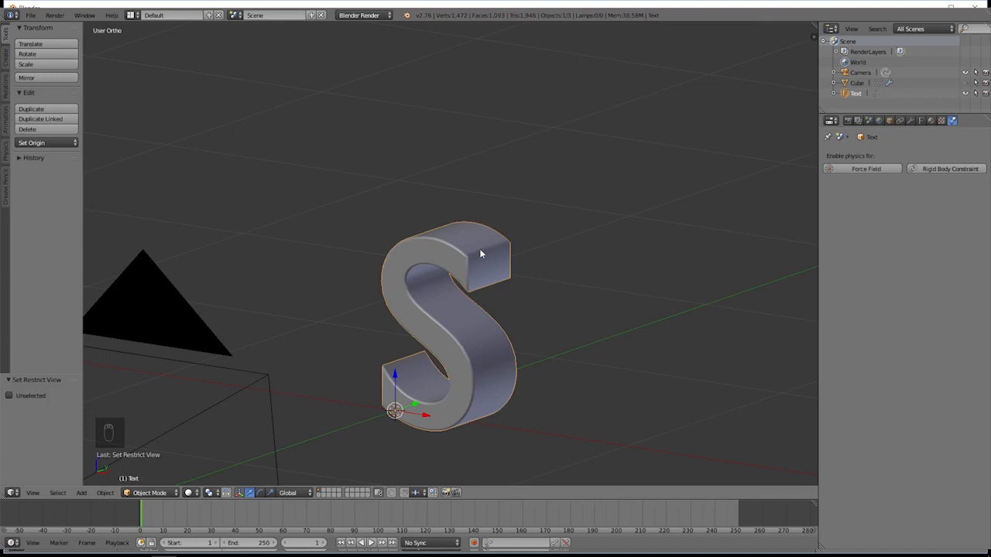
{"action": "key", "text": "alt+c"}
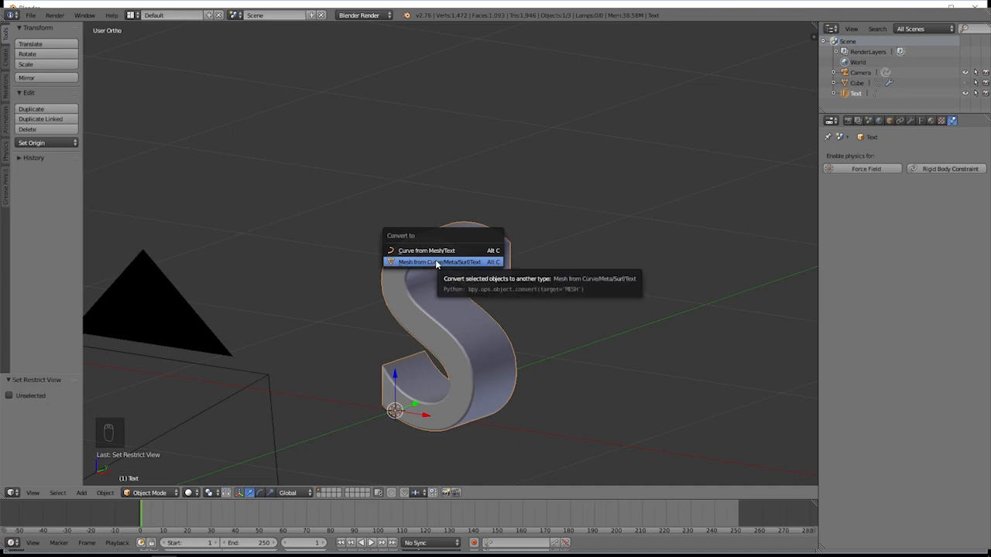
{"action": "left_click", "coordinate": [439, 262]}
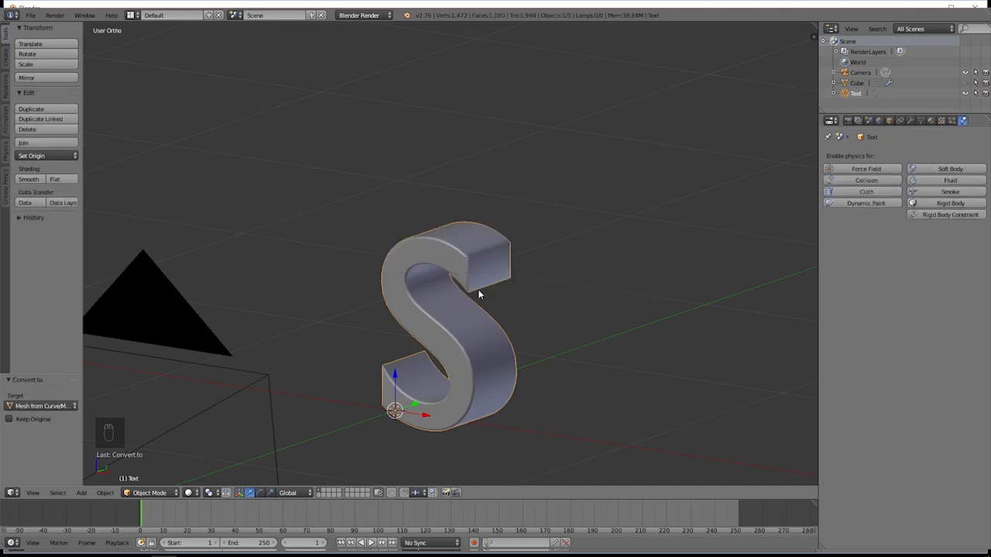
In edit mode, select all of the letter's geometry and simplify it with Limited Dissolve.
{"action": "key", "text": "Tab"}
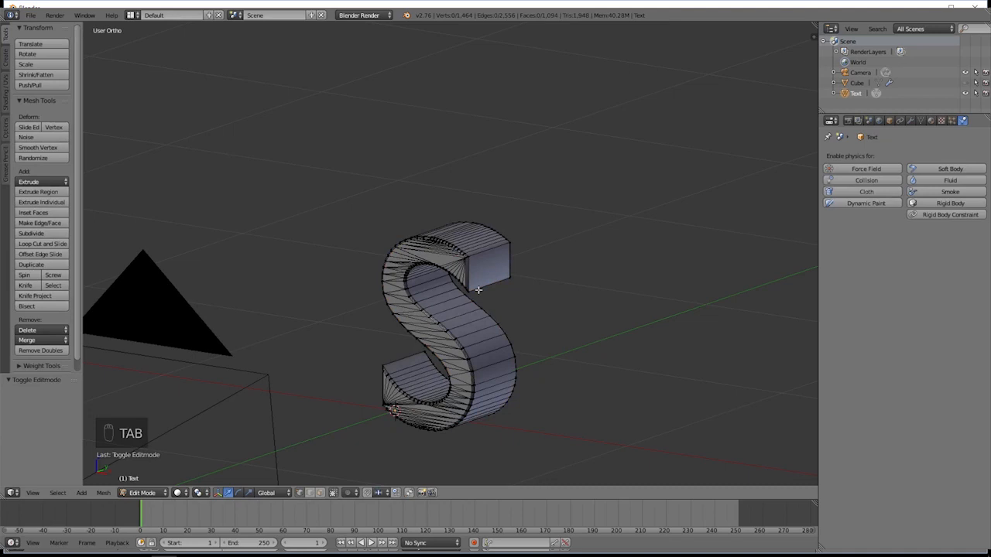
{"action": "middle_click_drag", "start_coordinate": [478, 290], "coordinate": [462, 336]}
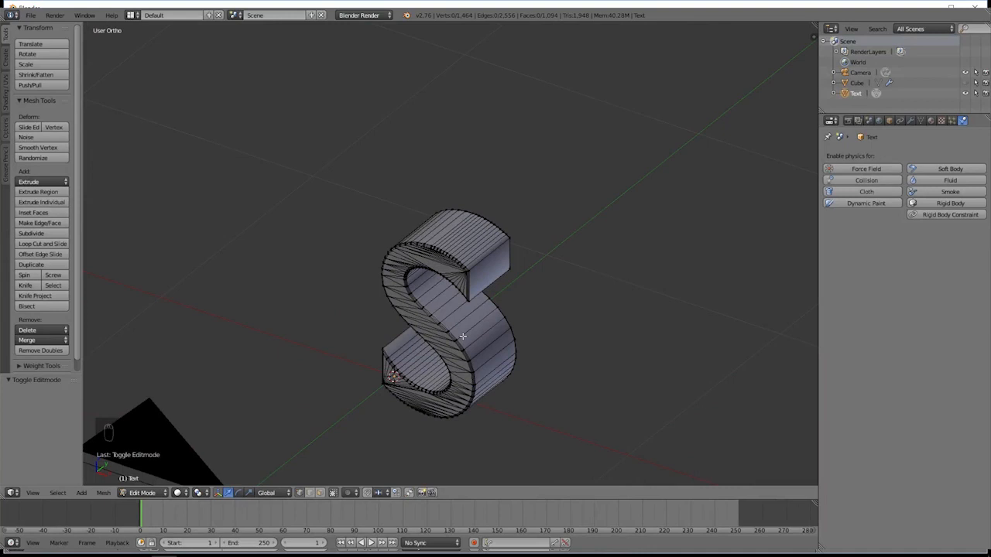
{"action": "key", "text": "a"}
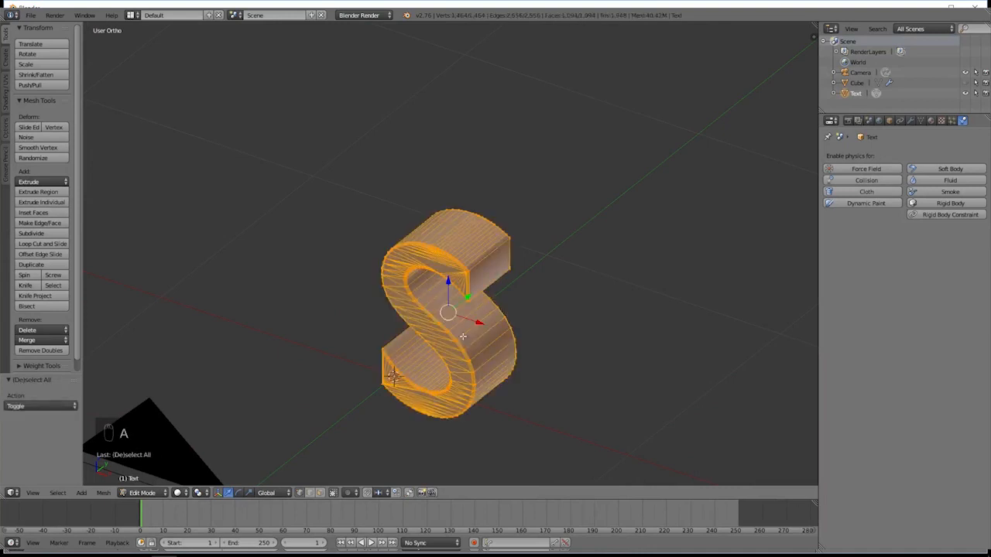
{"action": "key", "text": "space"}
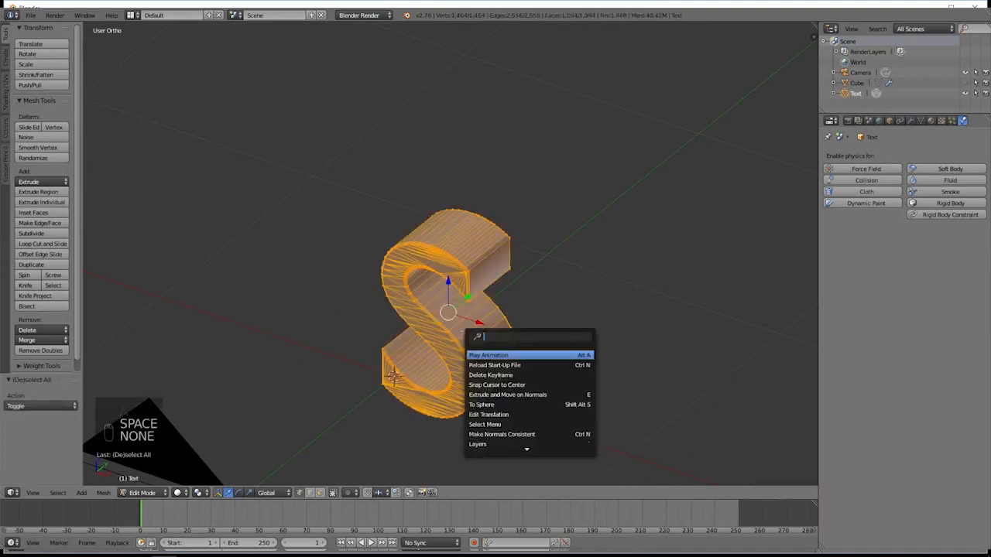
{"action": "type", "text": "limted"}
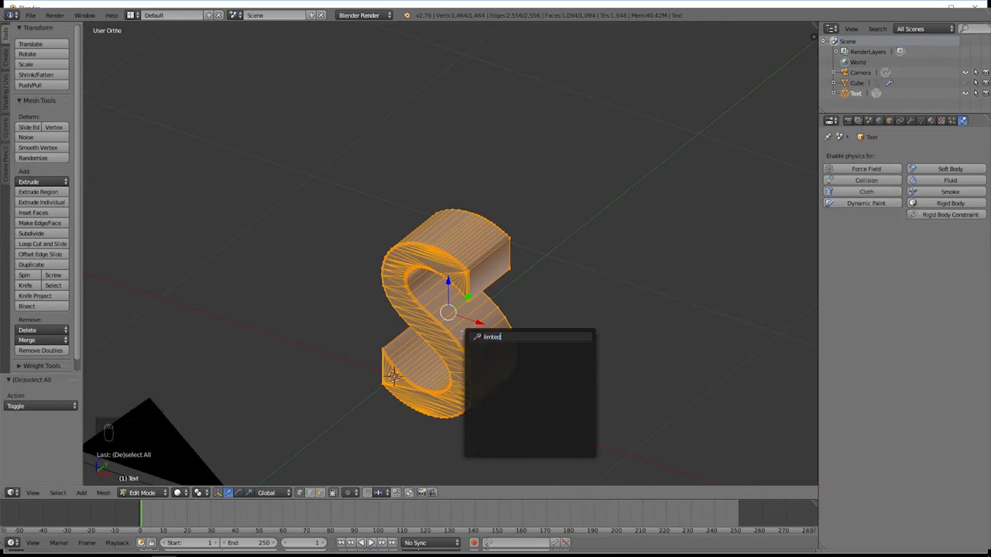
{"action": "key", "text": "BackSpace"}
{"action": "key", "text": "BackSpace"}
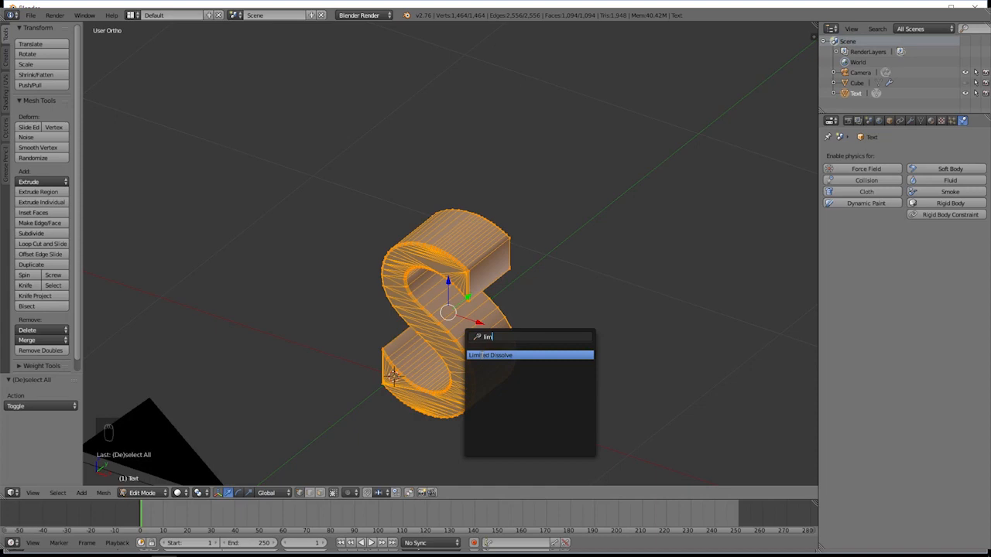
{"action": "key", "text": "Return"}
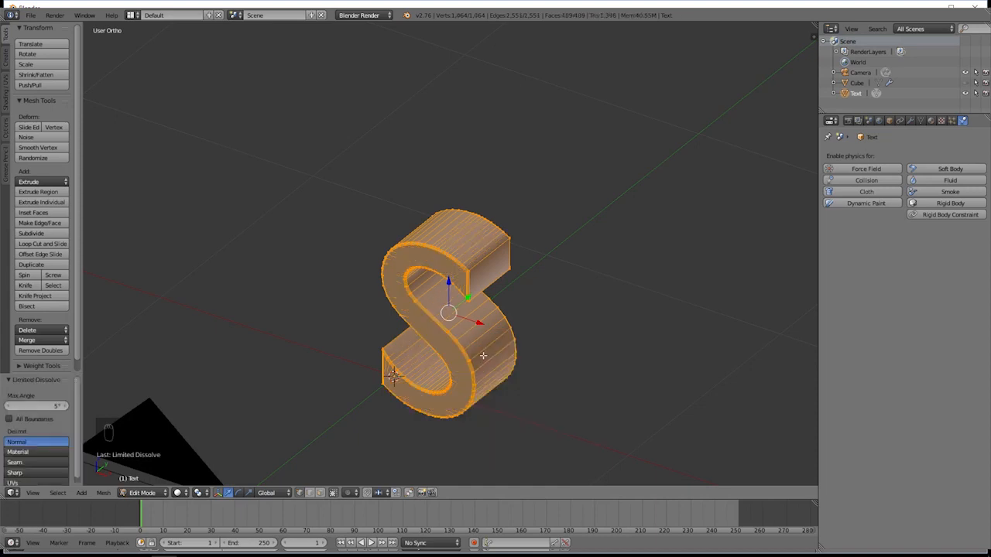
Set the Limited Dissolve maximum angle to 4.5° and return the letter to object mode.
{"action": "scroll", "coordinate": [483, 399], "scroll_direction": "up", "scroll_amount": 2}
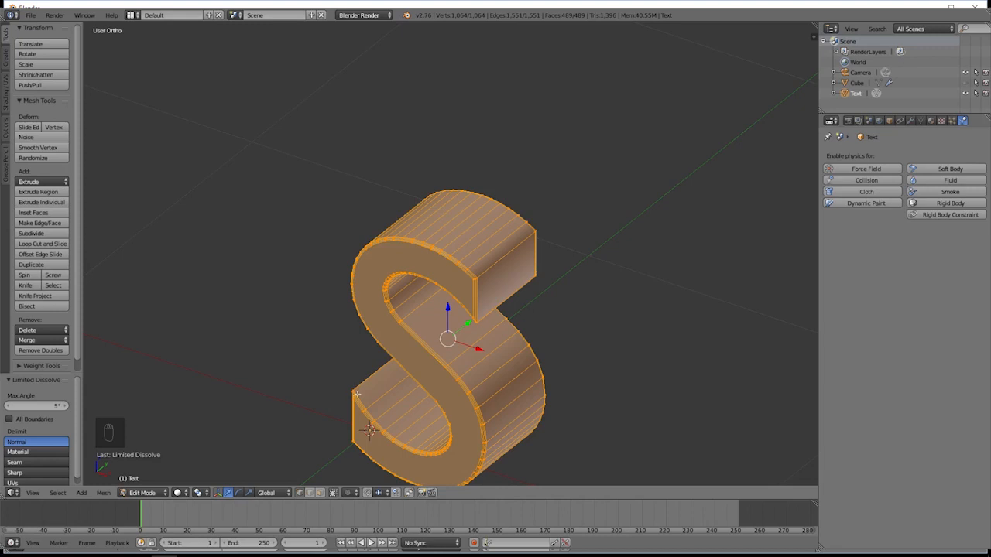
{"action": "left_click_drag", "start_coordinate": [7, 409], "coordinate": [10, 408]}
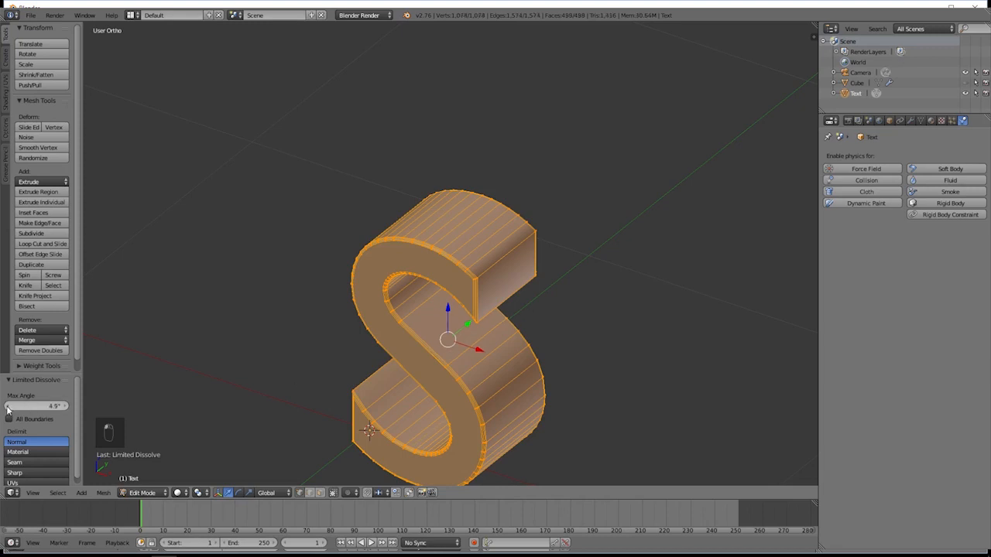
{"action": "middle_click_drag", "start_coordinate": [629, 311], "coordinate": [486, 340]}
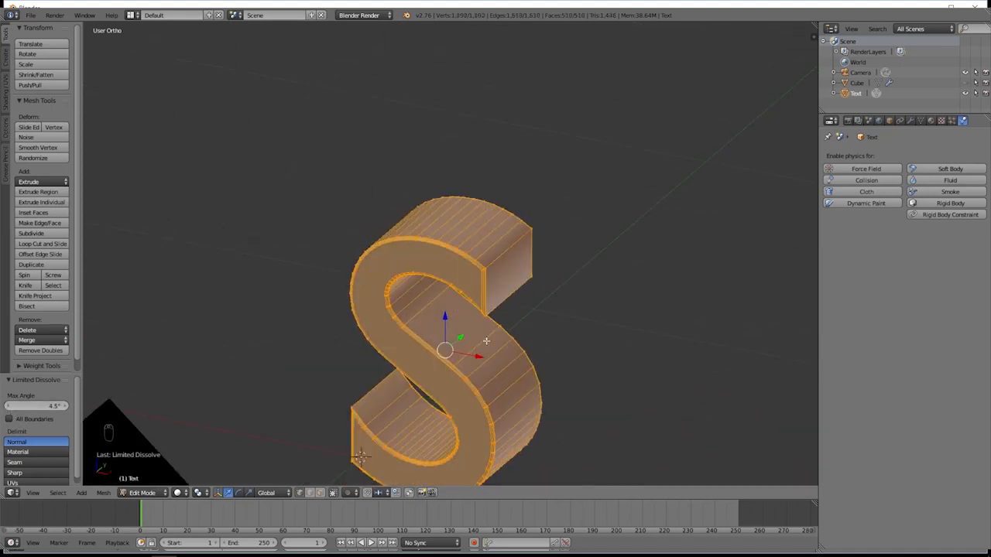
{"action": "key", "text": "Tab"}
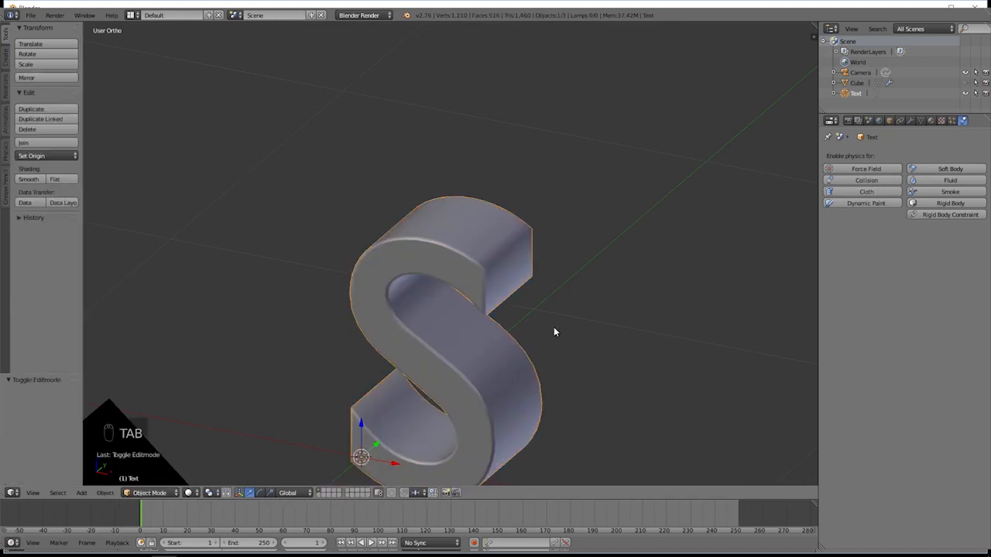
Enable smoke physics on the letter mesh and unhide the cube around it.
{"action": "left_click", "coordinate": [944, 193]}
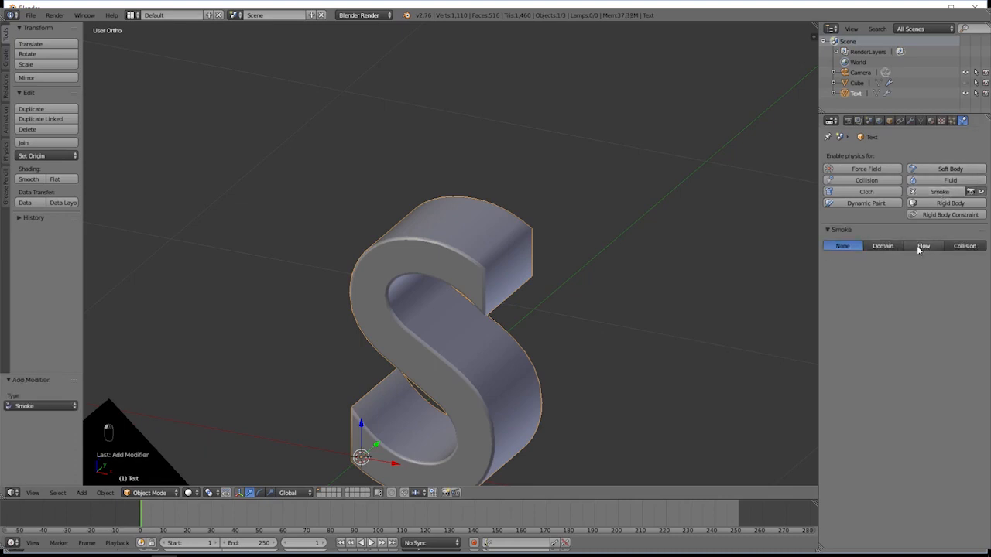
{"action": "key", "text": "alt+h"}
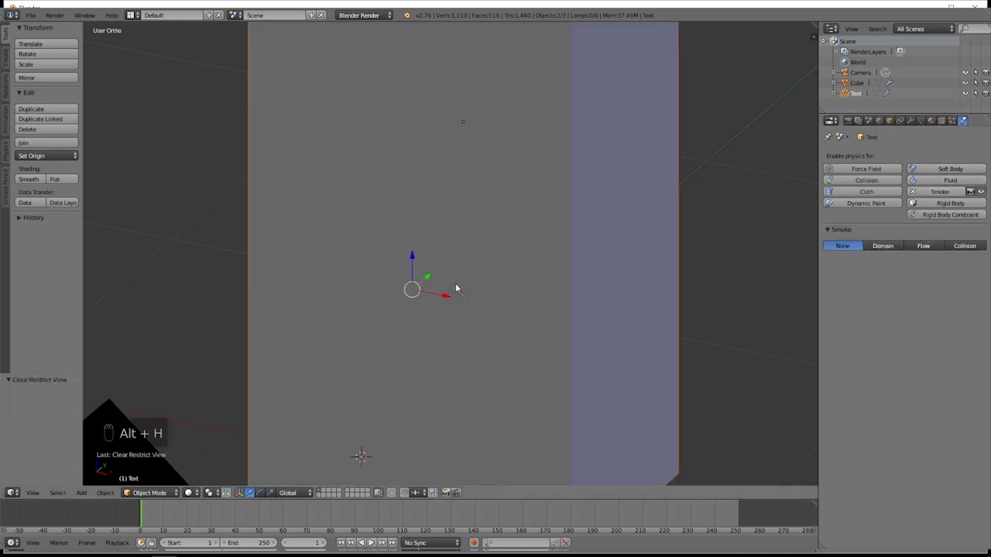
{"action": "scroll", "coordinate": [498, 241], "scroll_direction": "down", "scroll_amount": 2}
{"action": "middle_click_drag", "start_coordinate": [485, 257], "coordinate": [844, 309]}
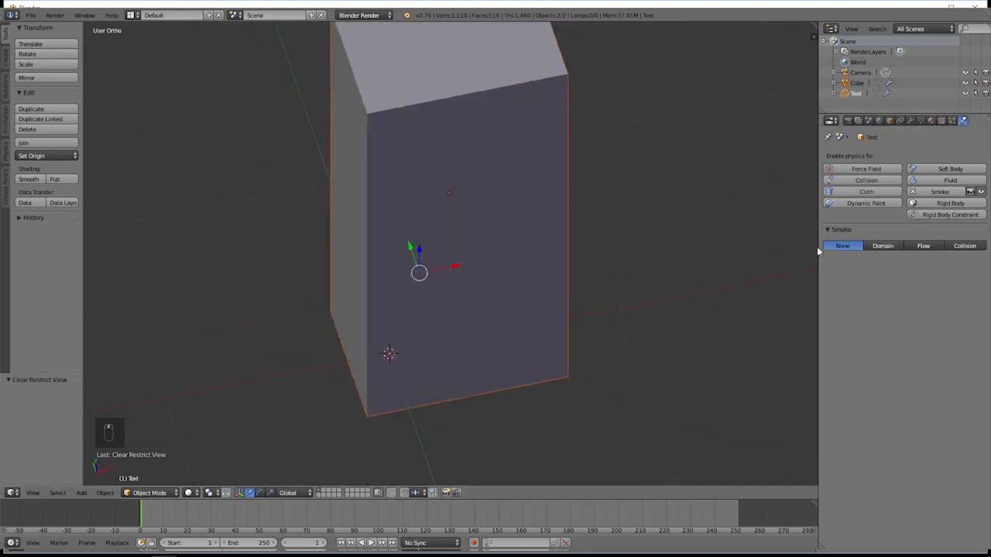
Set the cube's smoke type to Domain and the letter's smoke type to Flow.
{"action": "right_click", "coordinate": [512, 251]}
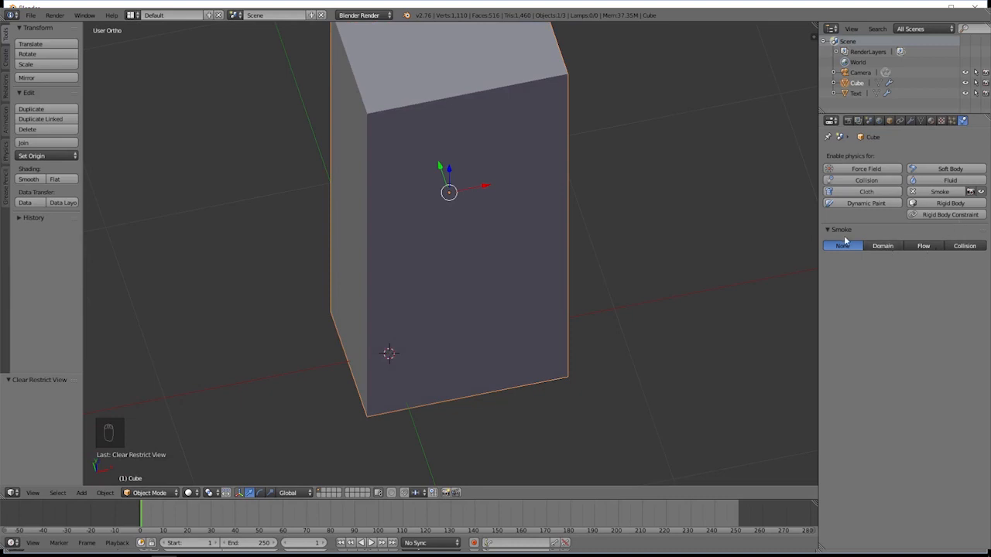
{"action": "left_click", "coordinate": [882, 246]}
{"action": "right_click", "coordinate": [424, 256]}
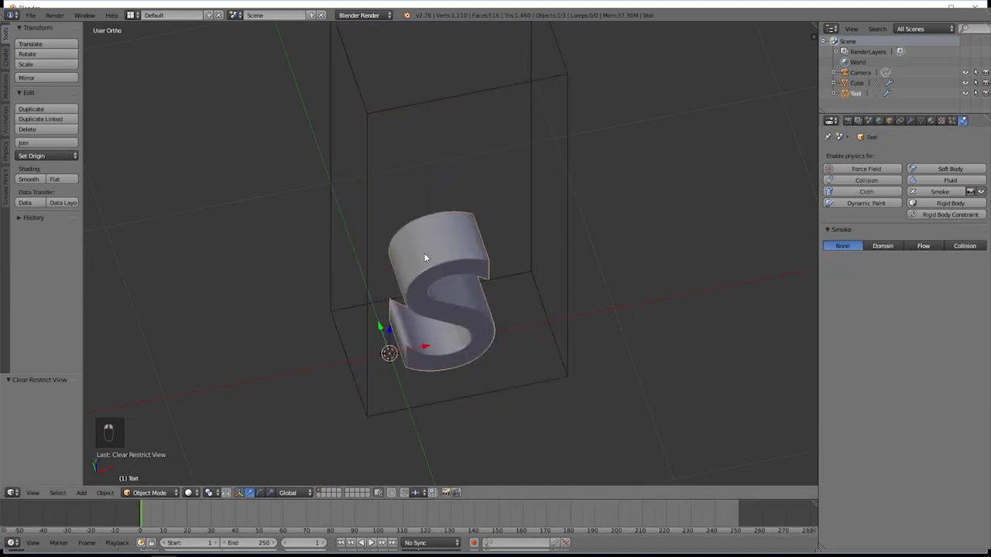
{"action": "left_click", "coordinate": [923, 246]}
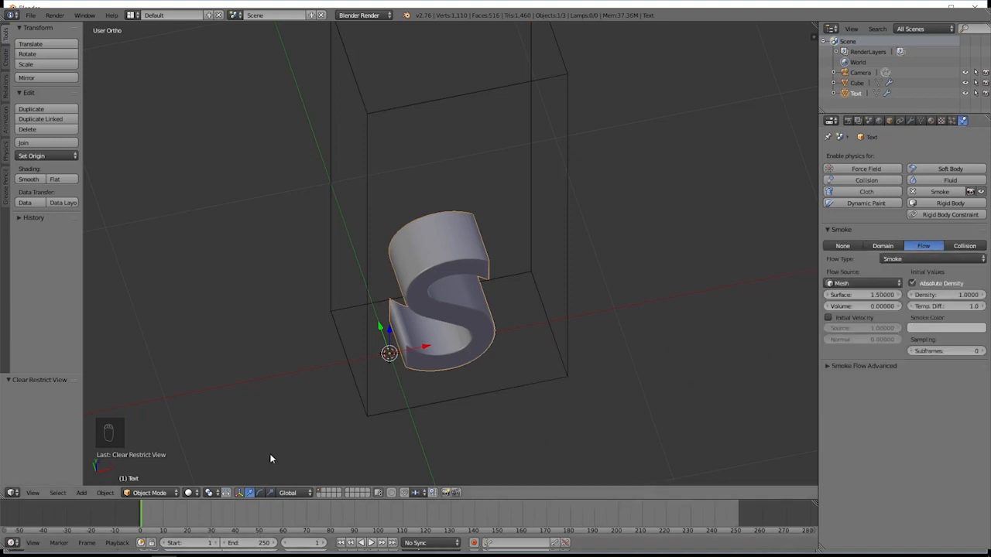
Set the animation's end frame to 100 and play the smoke simulation.
{"action": "left_click", "coordinate": [244, 543]}
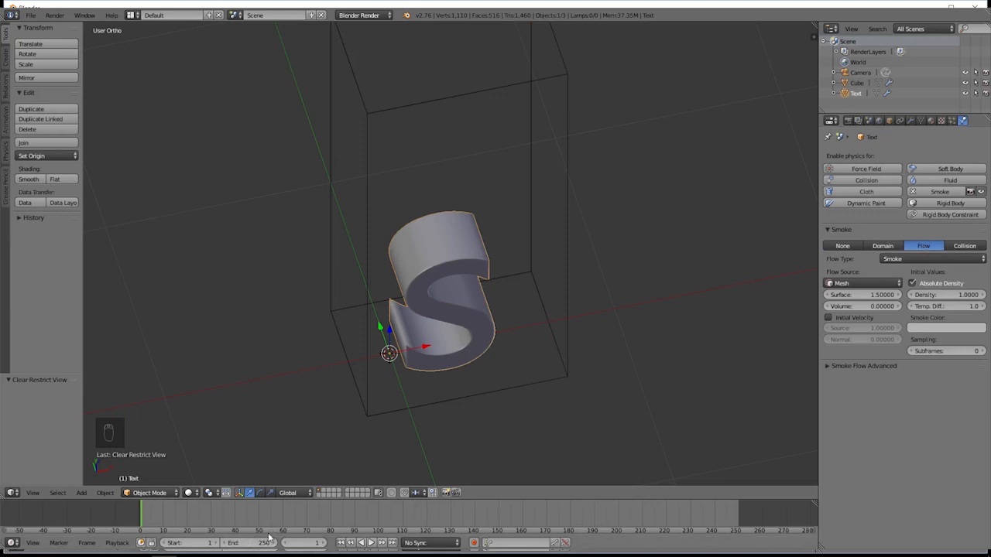
{"action": "key", "text": "BackSpace"}
{"action": "type", "text": "100"}
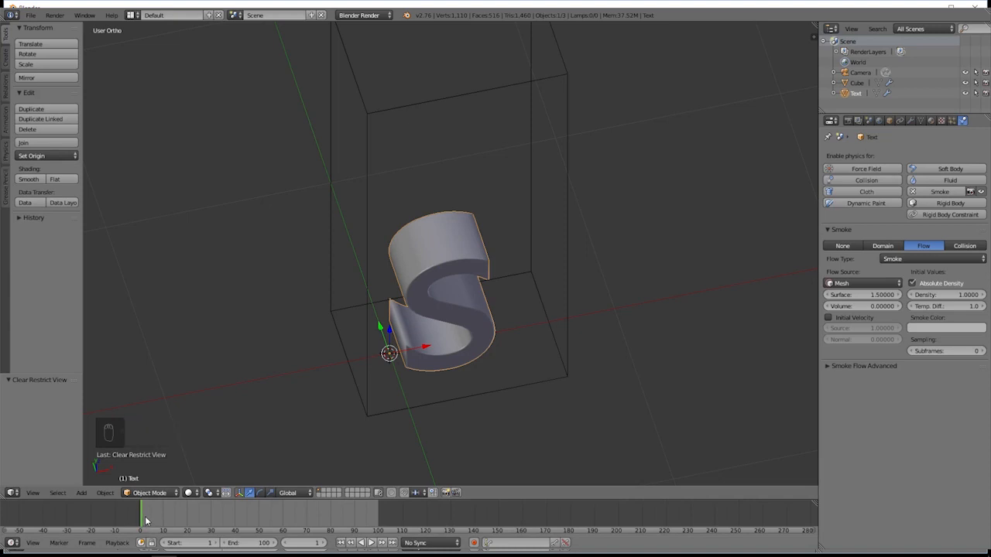
{"action": "key", "text": "alt+a"}
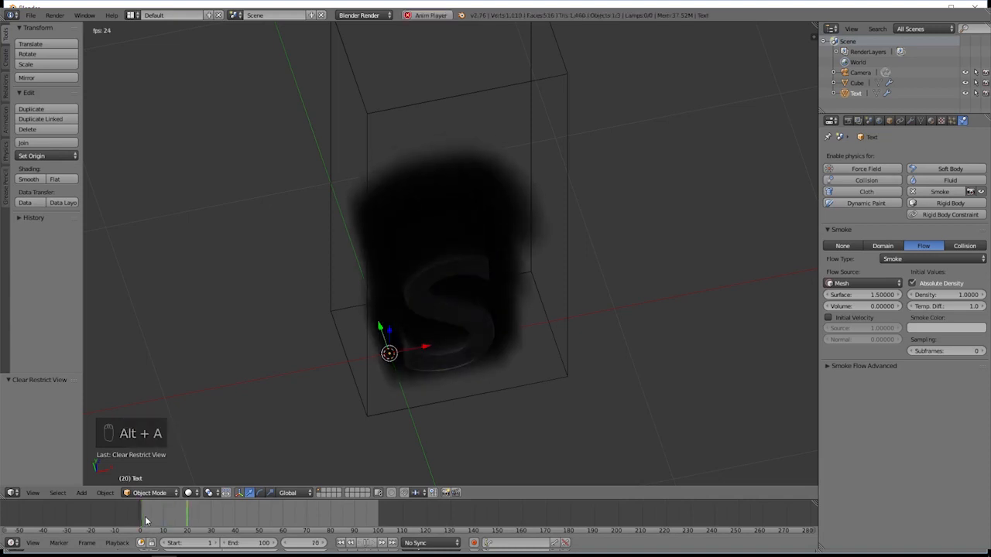
Preview the smoke through the camera and in rendered shading, and replay it in solid shading up to frame 34.
{"action": "middle_click_drag", "start_coordinate": [628, 306], "coordinate": [643, 324]}
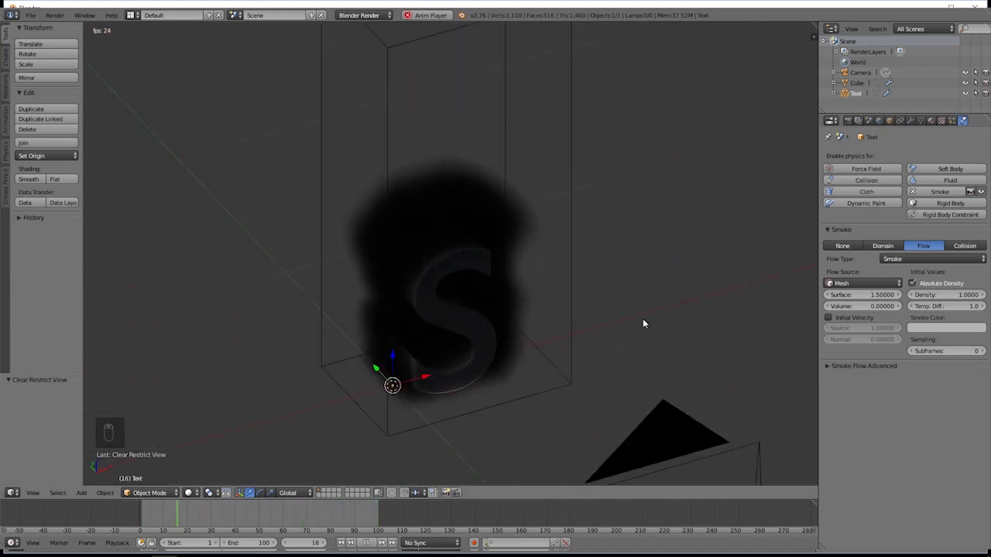
{"action": "key", "text": "KP_0"}
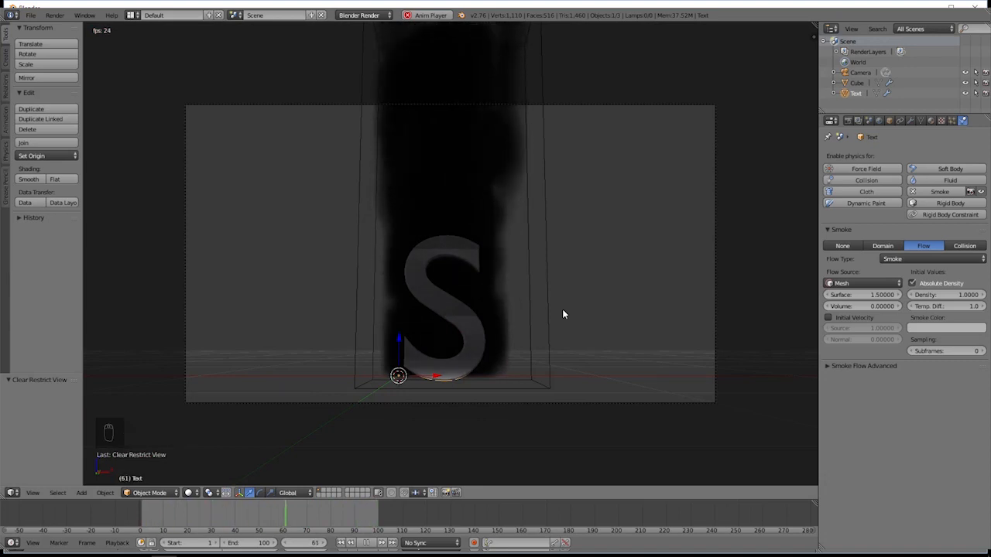
{"action": "key", "text": "shift+z"}
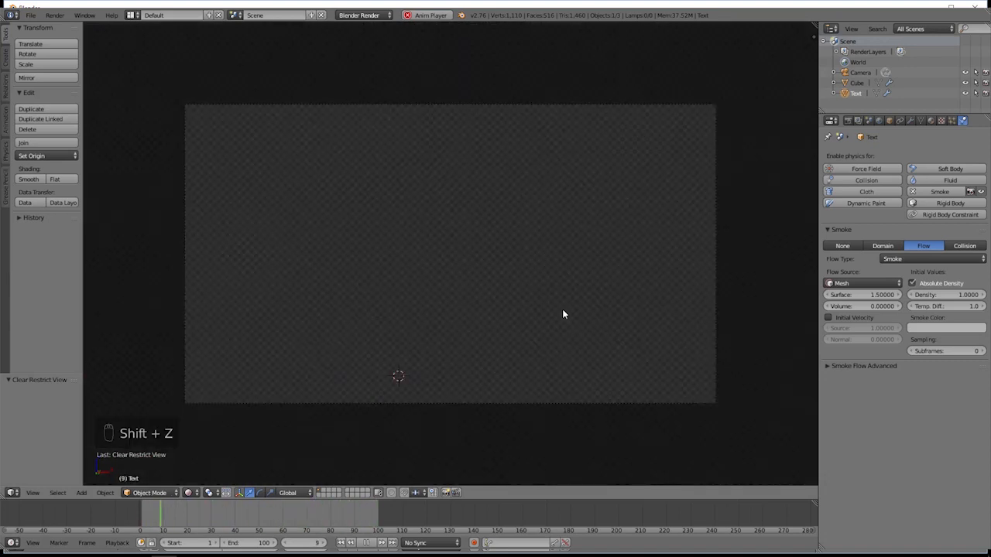
{"action": "key", "text": "Escape"}
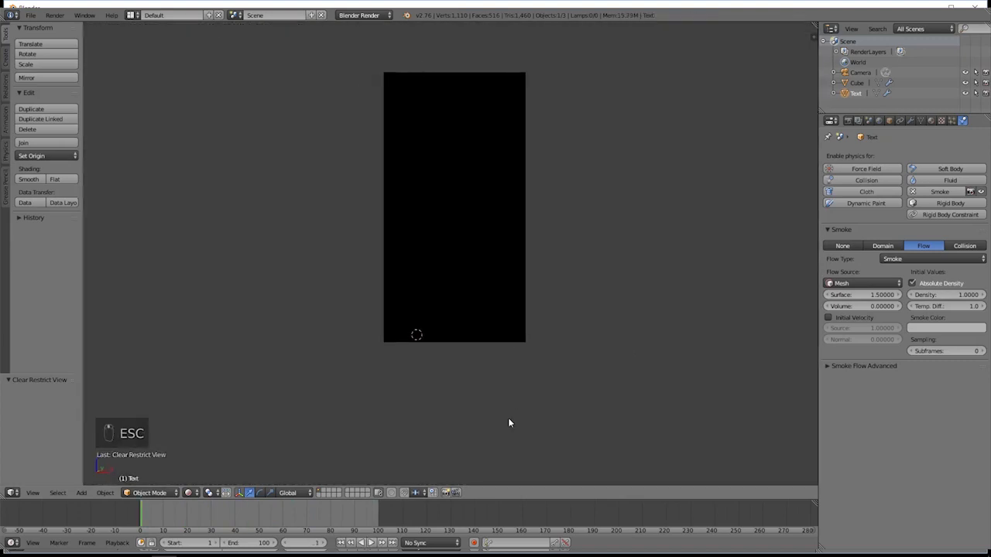
{"action": "key", "text": "shift+z"}
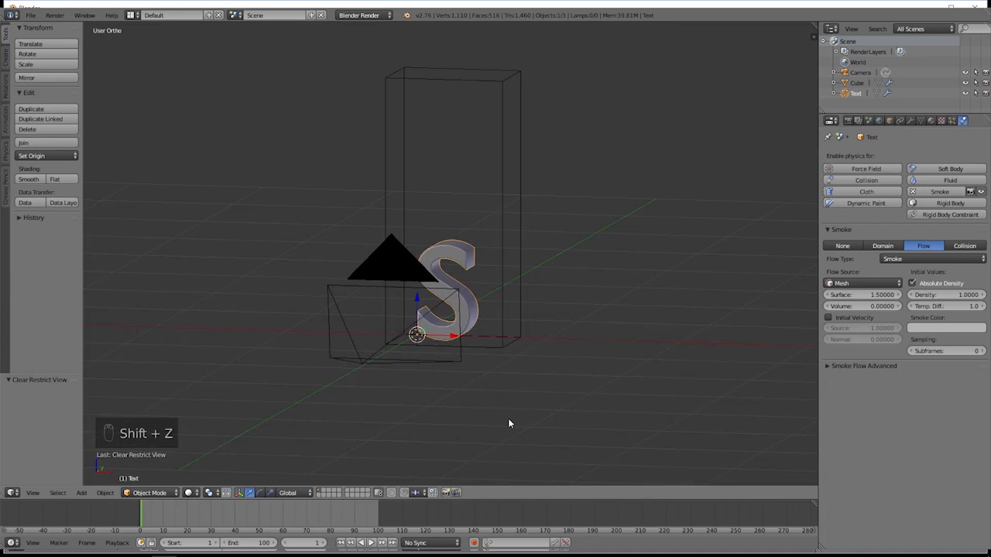
{"action": "left_click", "coordinate": [371, 543]}
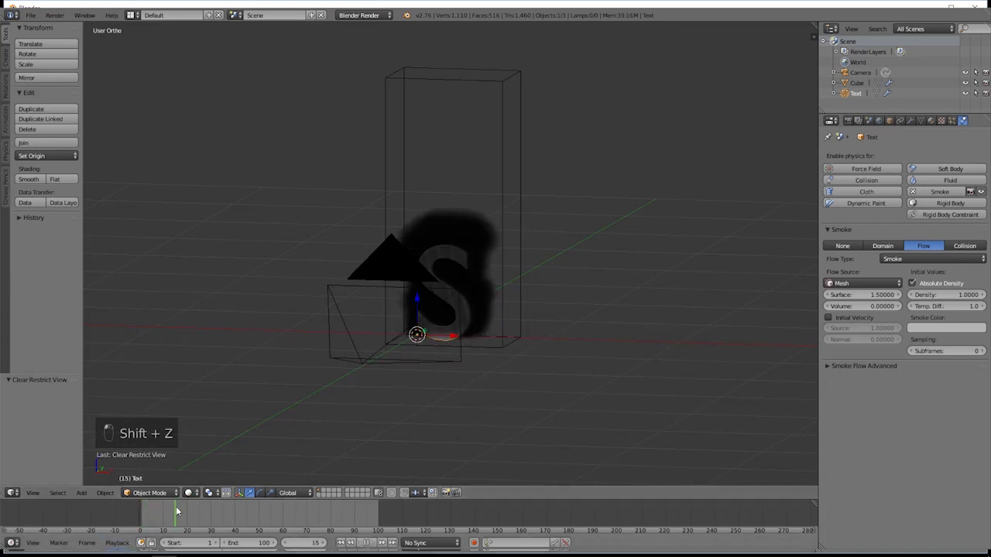
{"action": "left_click", "coordinate": [367, 543]}
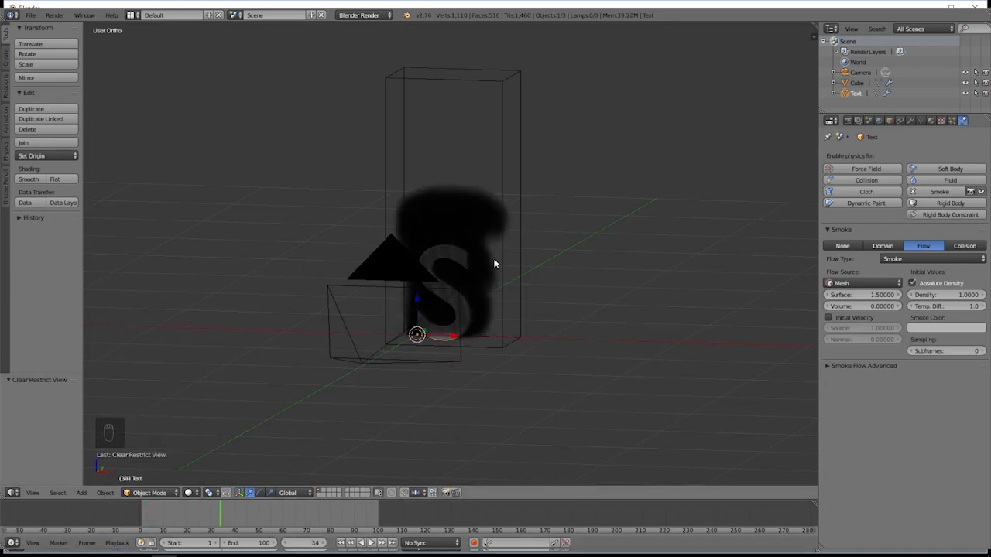
Set the Surface value of the letter's smoke flow source to 0.65.
{"action": "right_click", "coordinate": [502, 277]}
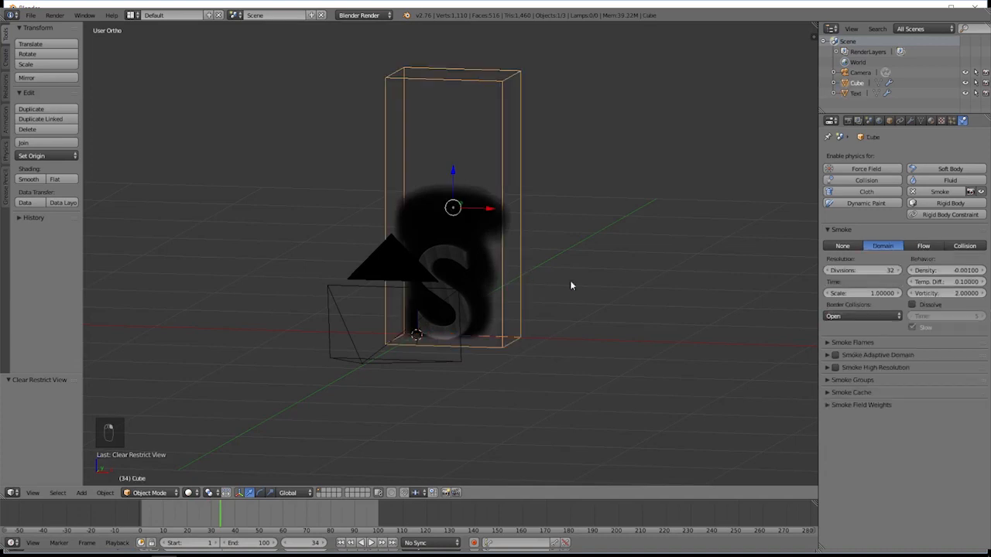
{"action": "right_click", "coordinate": [449, 256]}
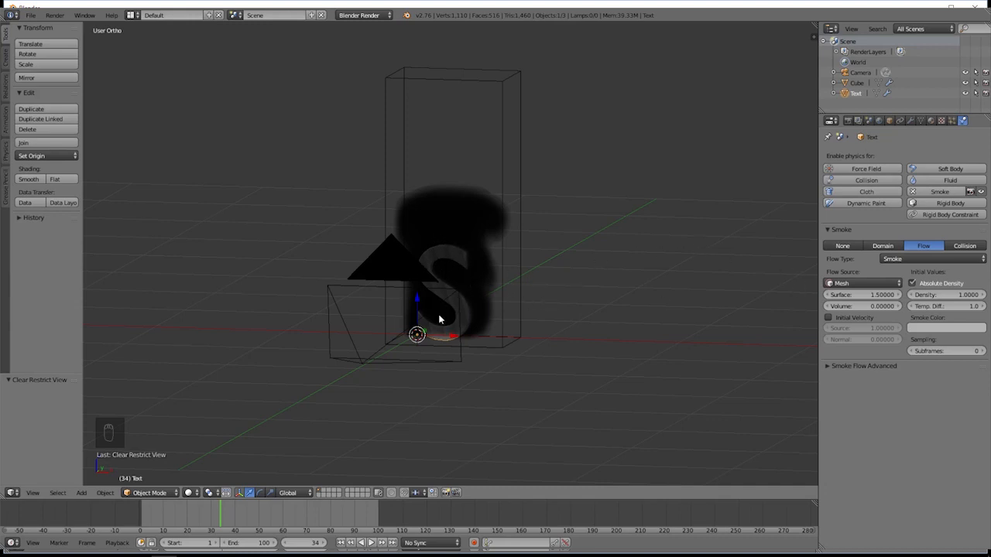
{"action": "left_click", "coordinate": [880, 299]}
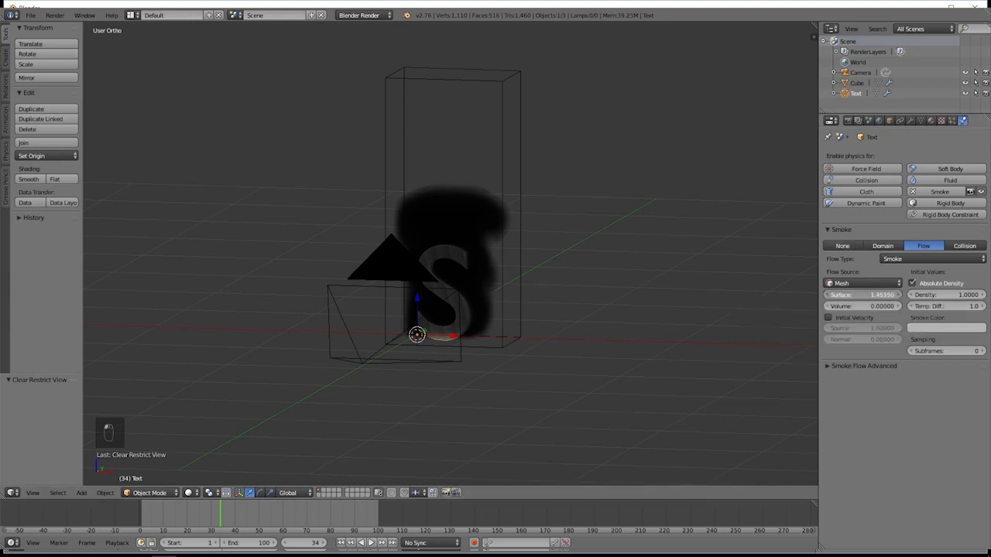
{"action": "left_click_drag", "start_coordinate": [880, 299], "coordinate": [866, 299]}
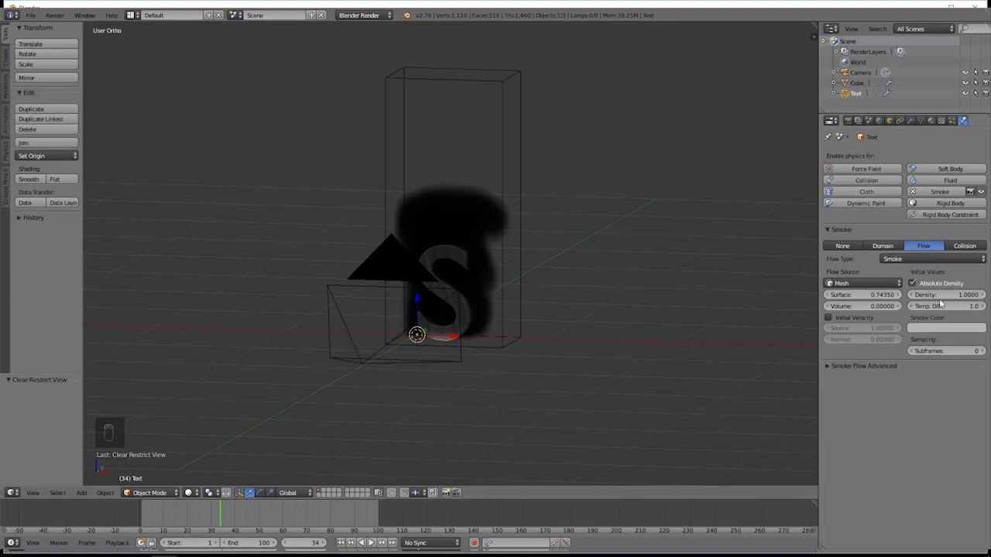
{"action": "left_click", "coordinate": [861, 297]}
{"action": "key", "text": "BackSpace"}
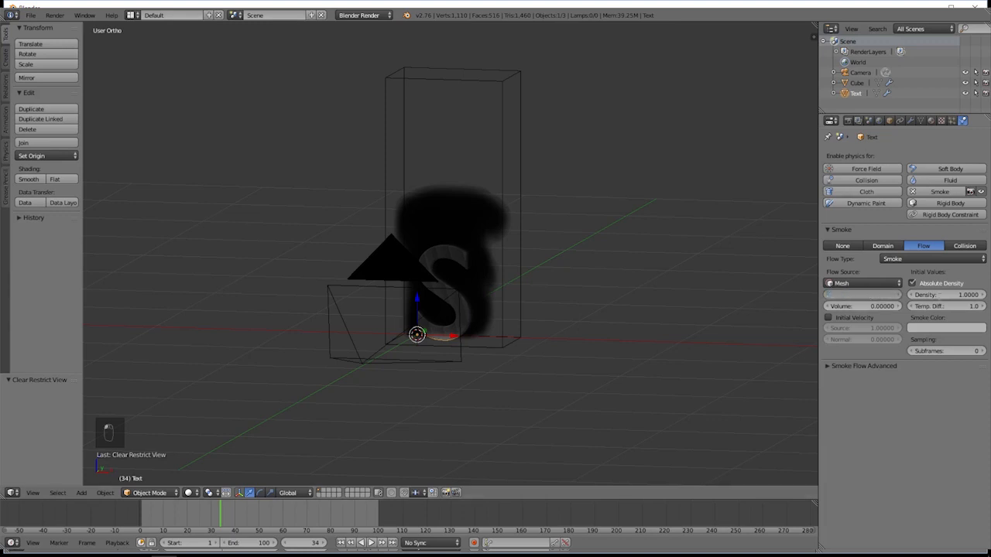
{"action": "type", "text": ".65"}
{"action": "key", "text": "Return"}
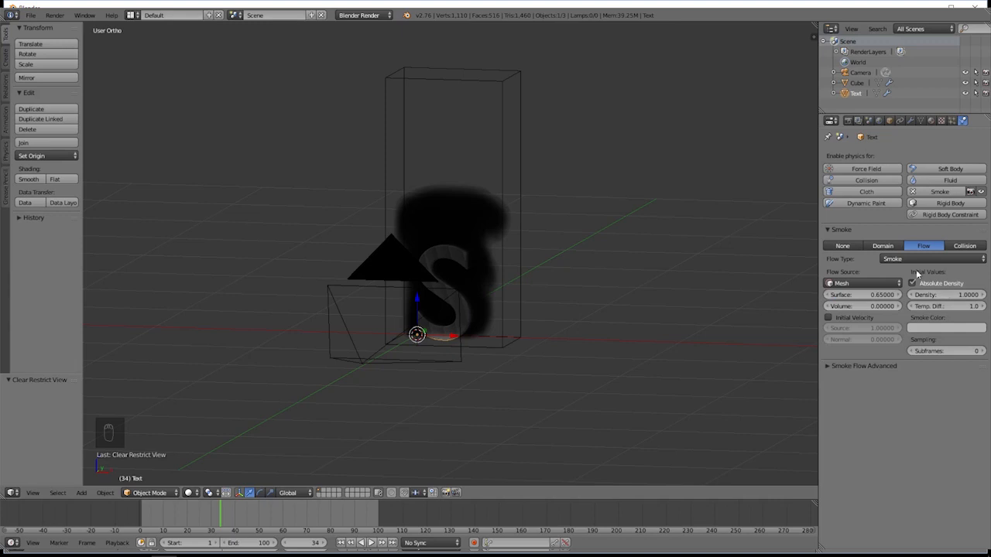
Replay the smoke simulation from frame 0, examine the emission around the letter up close and stop playback.
{"action": "left_click", "coordinate": [140, 512]}
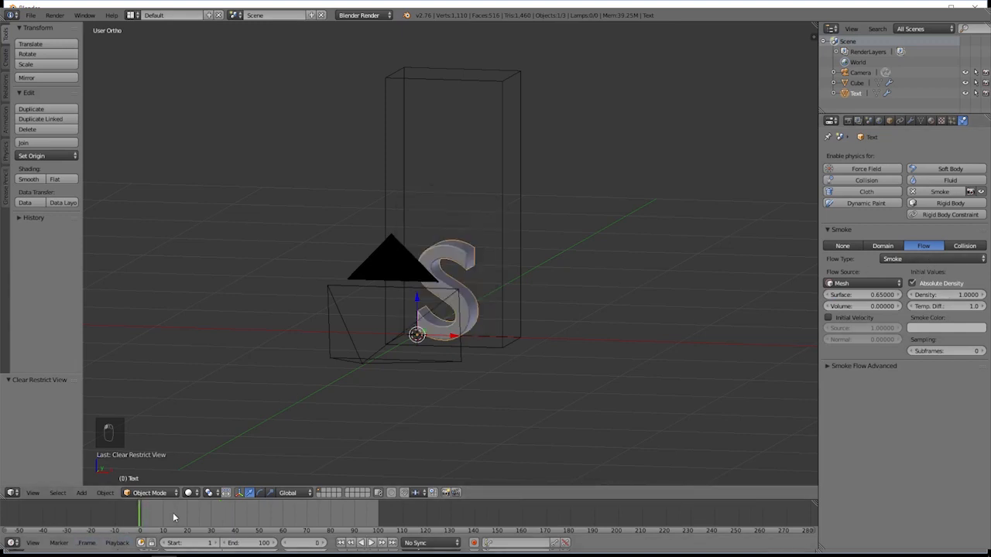
{"action": "key", "text": "alt+a"}
{"action": "scroll", "coordinate": [487, 290], "scroll_direction": "up", "scroll_amount": 5}
{"action": "scroll", "coordinate": [499, 299], "scroll_direction": "down", "scroll_amount": 1}
{"action": "middle_click_drag", "start_coordinate": [533, 295], "coordinate": [482, 299]}
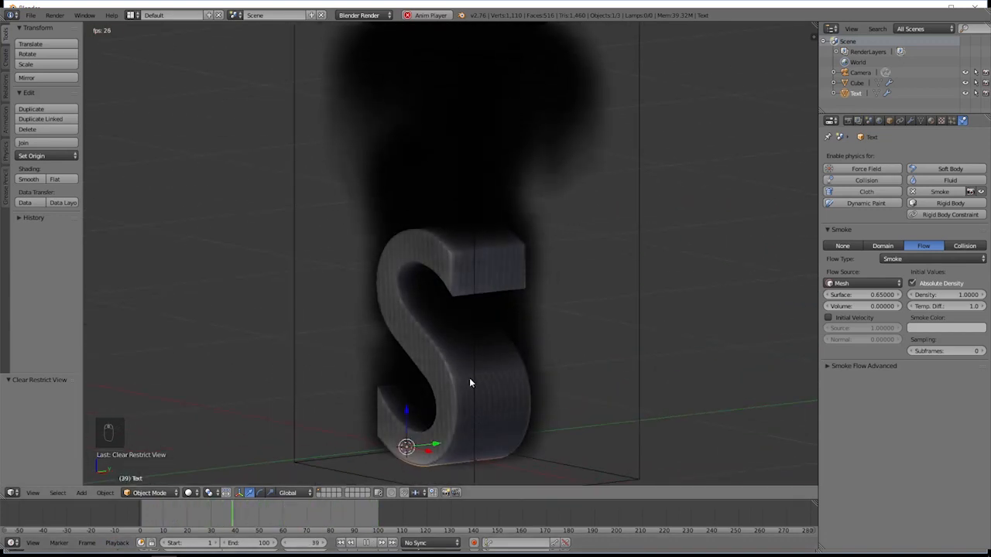
{"action": "key", "text": "Escape"}
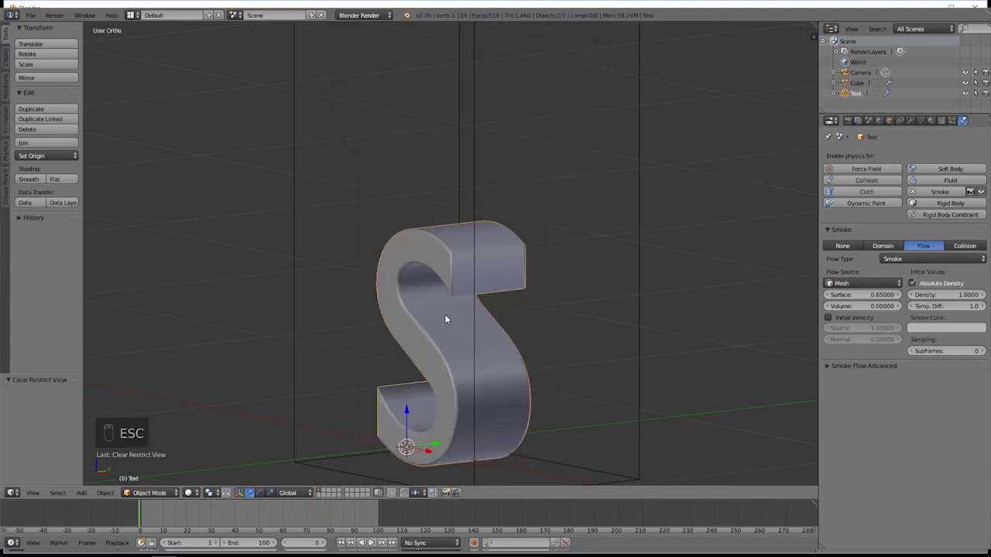
Set the domain cube's smoke resolution divisions to 96 by entering 32*3.
{"action": "middle_click_drag", "start_coordinate": [445, 319], "coordinate": [483, 332]}
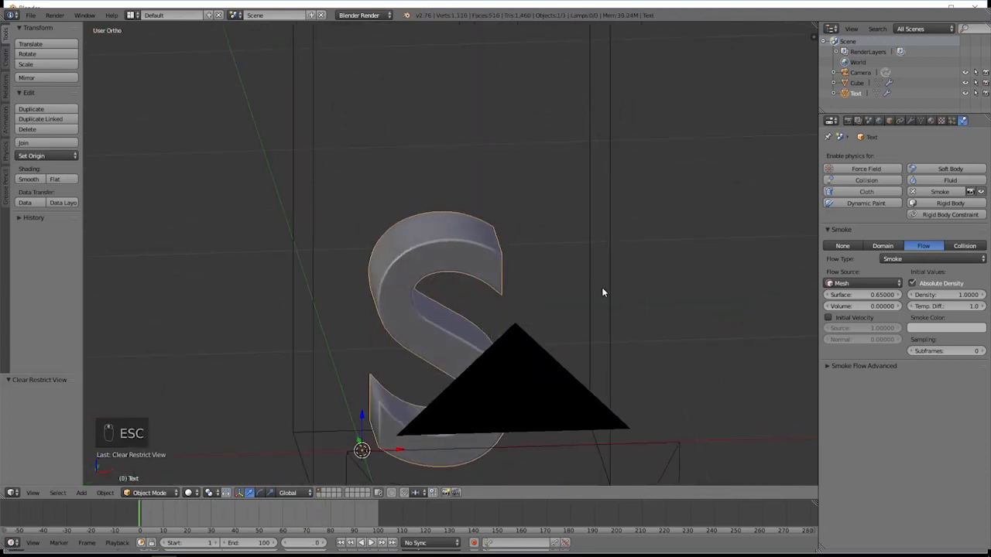
{"action": "right_click", "coordinate": [589, 224]}
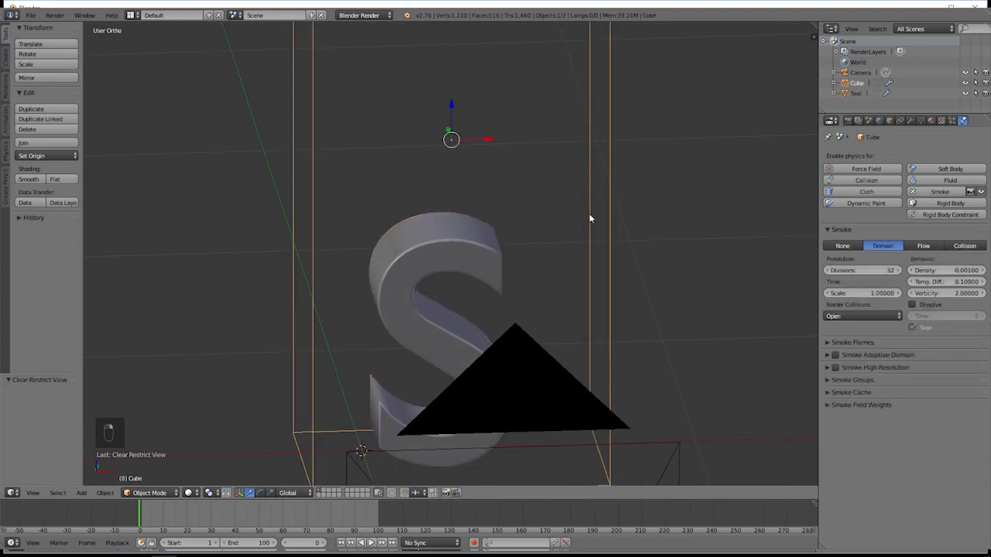
{"action": "left_click", "coordinate": [860, 275]}
{"action": "type", "text": "32*3"}
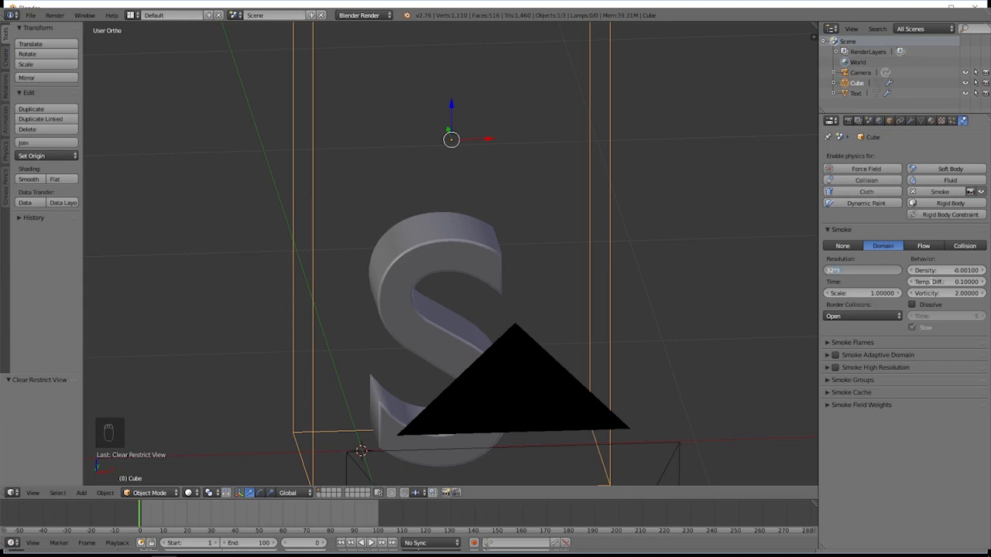
{"action": "key", "text": "Return"}
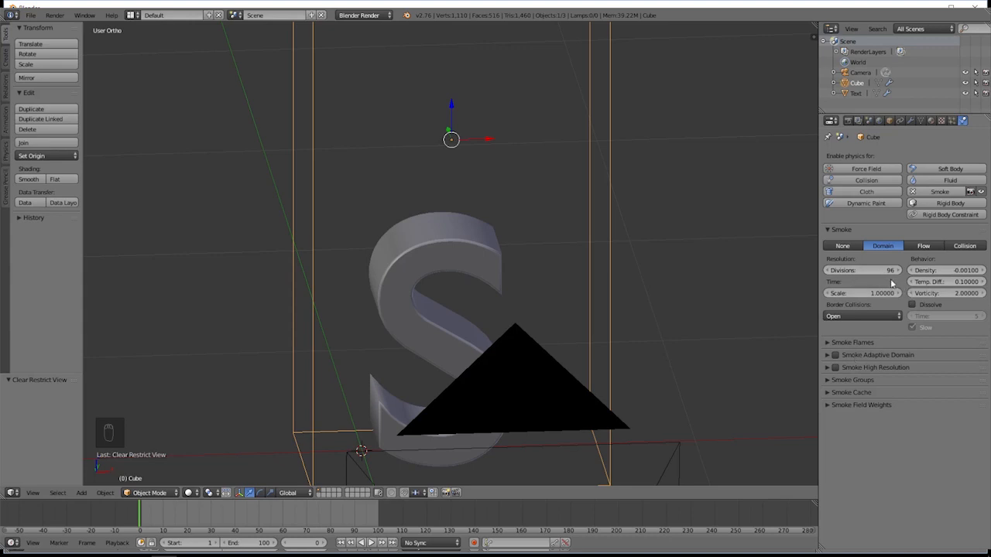
Enable Smoke Adaptive Domain and Smoke High Resolution for the domain cube.
{"action": "left_click", "coordinate": [835, 355]}
{"action": "left_click", "coordinate": [827, 368]}
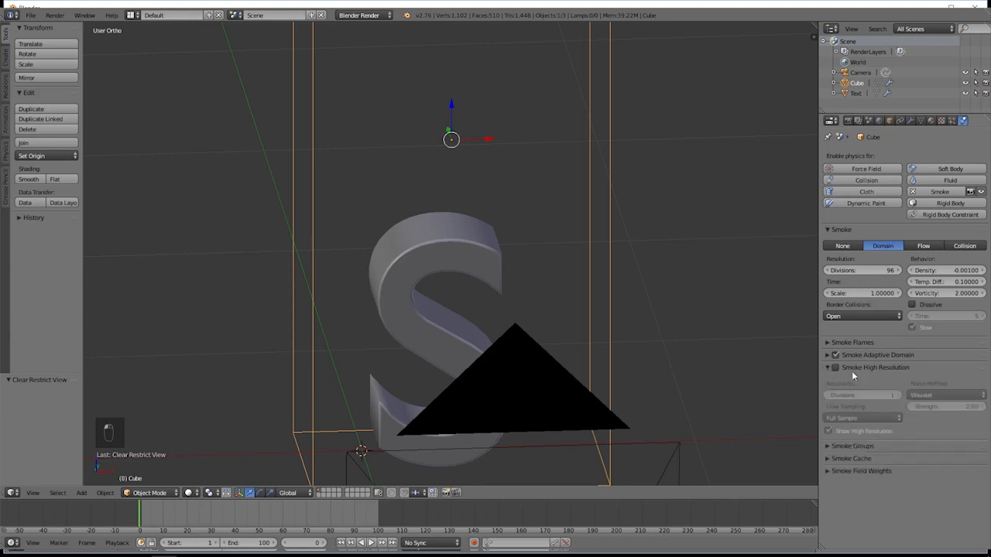
{"action": "left_click", "coordinate": [835, 368]}
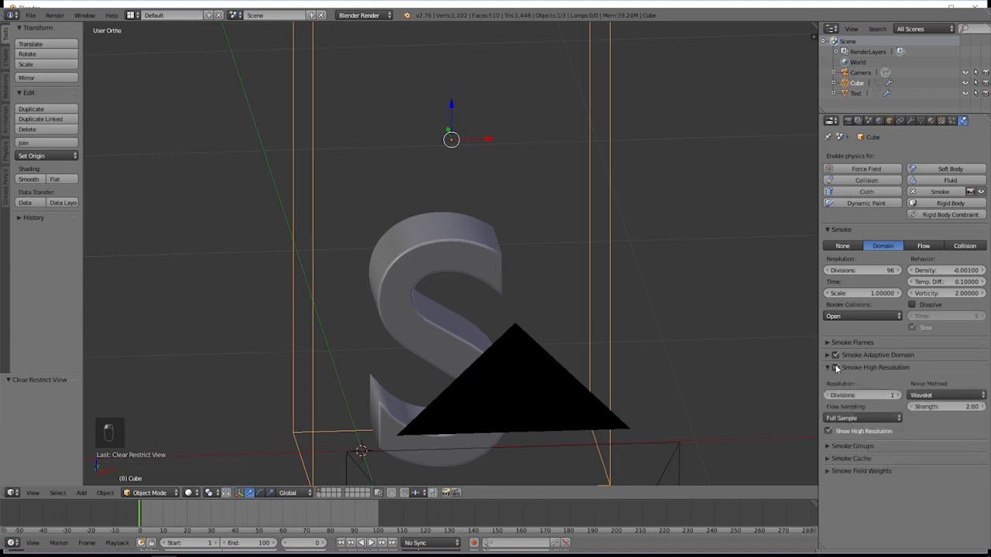
{"action": "left_click", "coordinate": [827, 369]}
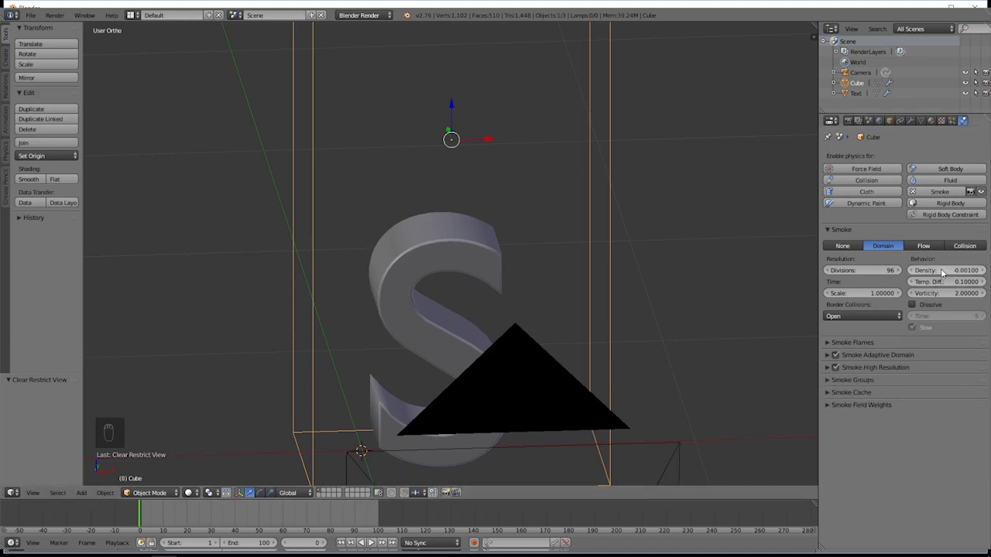
Set the high-resolution smoke divisions to 2 and the noise method to FFT.
{"action": "left_click", "coordinate": [826, 369]}
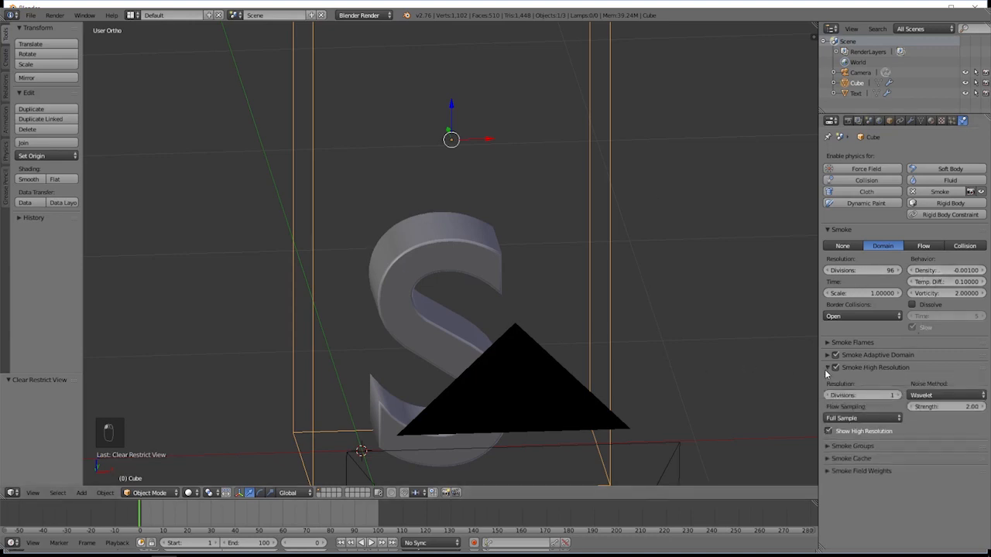
{"action": "left_click", "coordinate": [900, 397]}
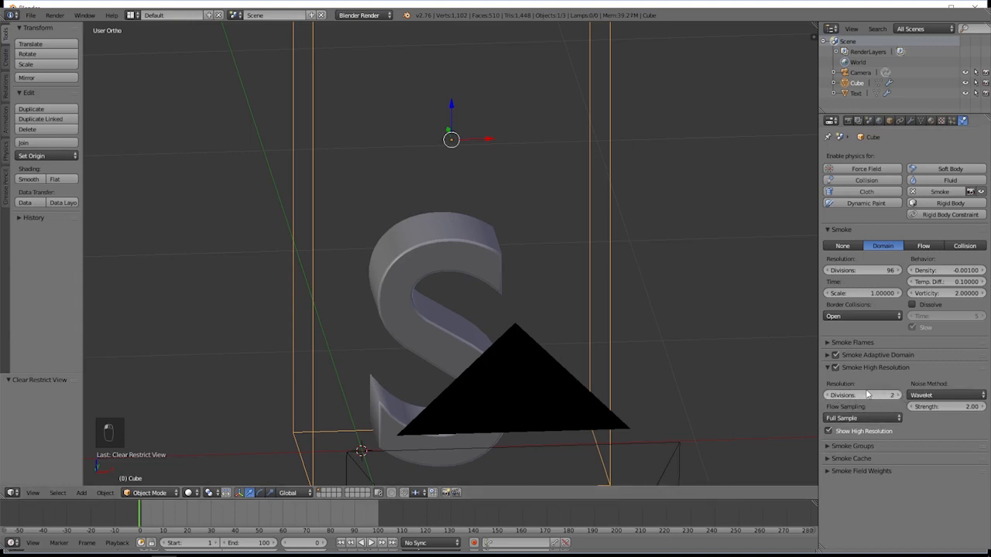
{"action": "left_click", "coordinate": [932, 393]}
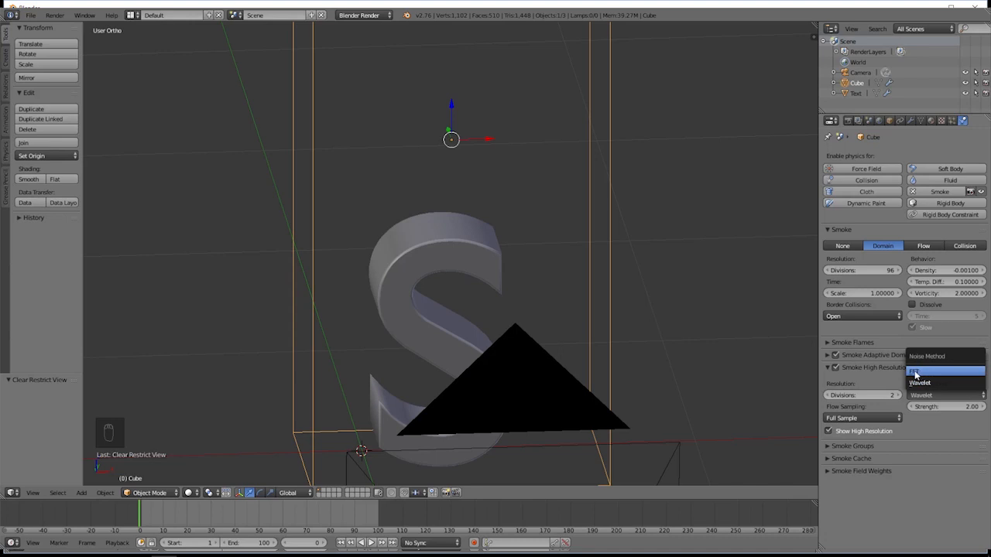
{"action": "left_click", "coordinate": [916, 375]}
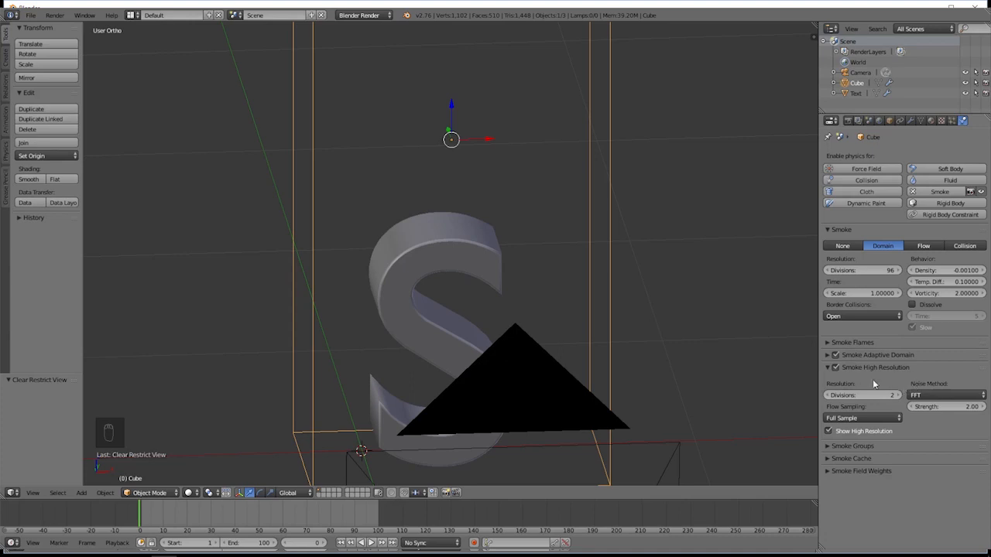
{"action": "left_click", "coordinate": [827, 367]}
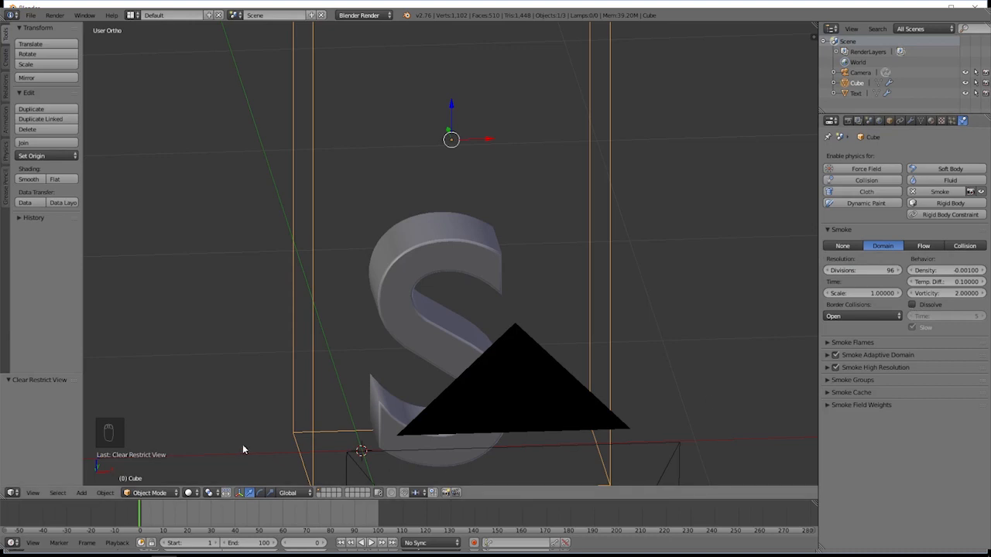
Show the domain's smoke cache settings and save the project to the Desktop folder under a new file name.
{"action": "left_click", "coordinate": [827, 393]}
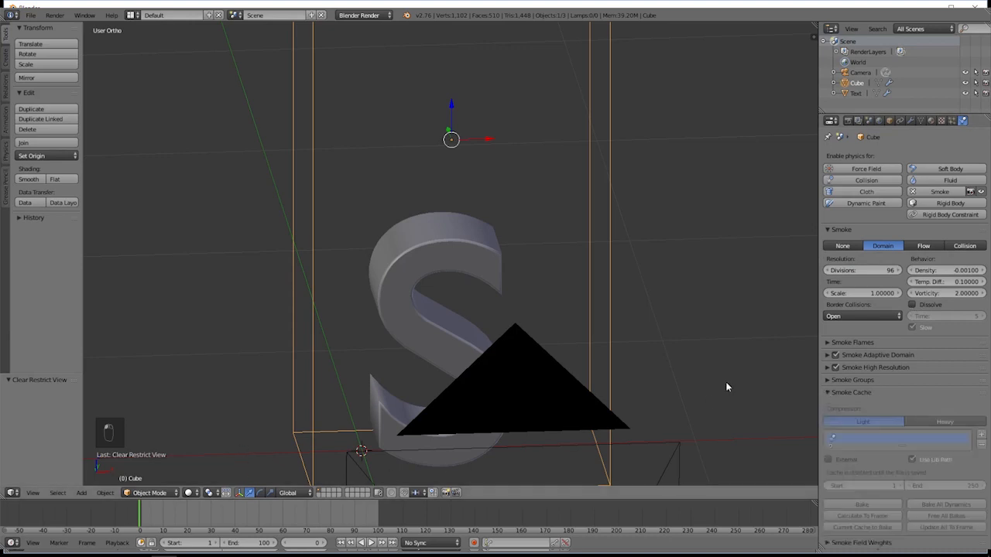
{"action": "left_click", "coordinate": [31, 15]}
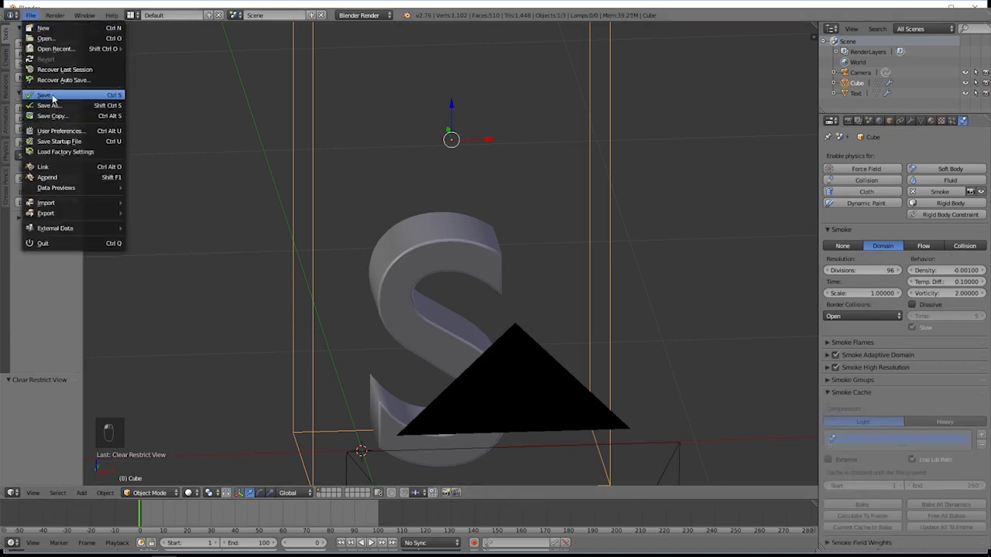
{"action": "left_click", "coordinate": [47, 98]}
{"action": "left_click", "coordinate": [29, 265]}
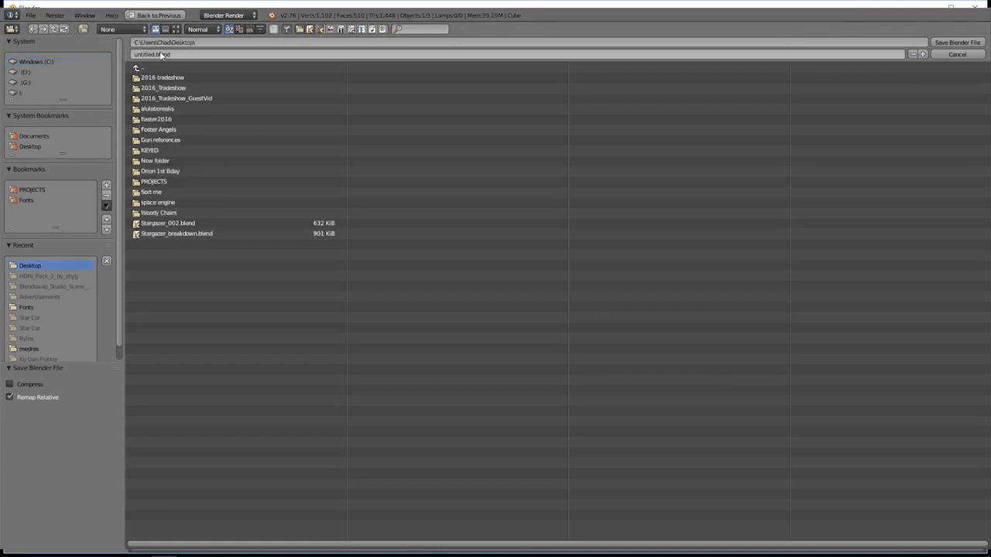
{"action": "key", "text": "BackSpace"}
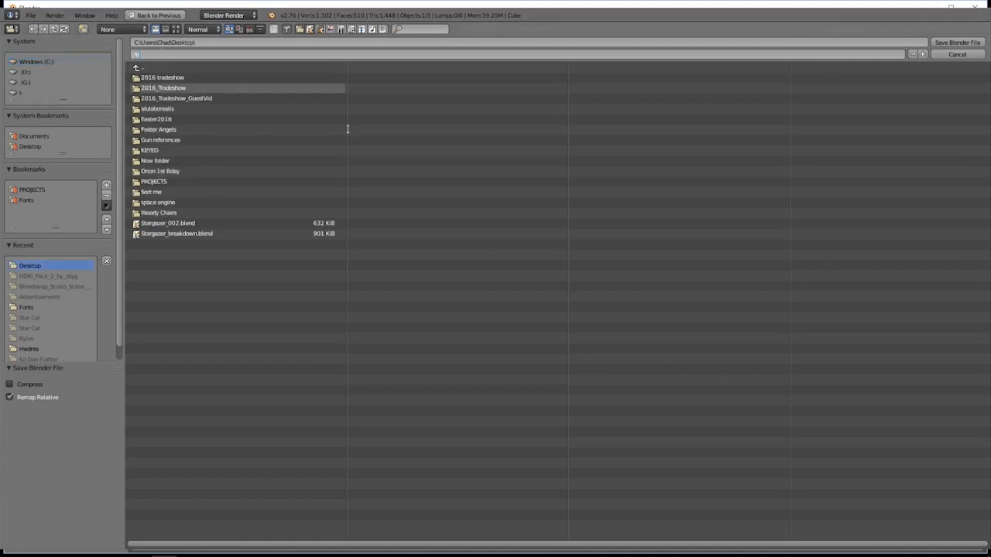
{"action": "key", "text": "Return"}
{"action": "key", "text": "Return"}
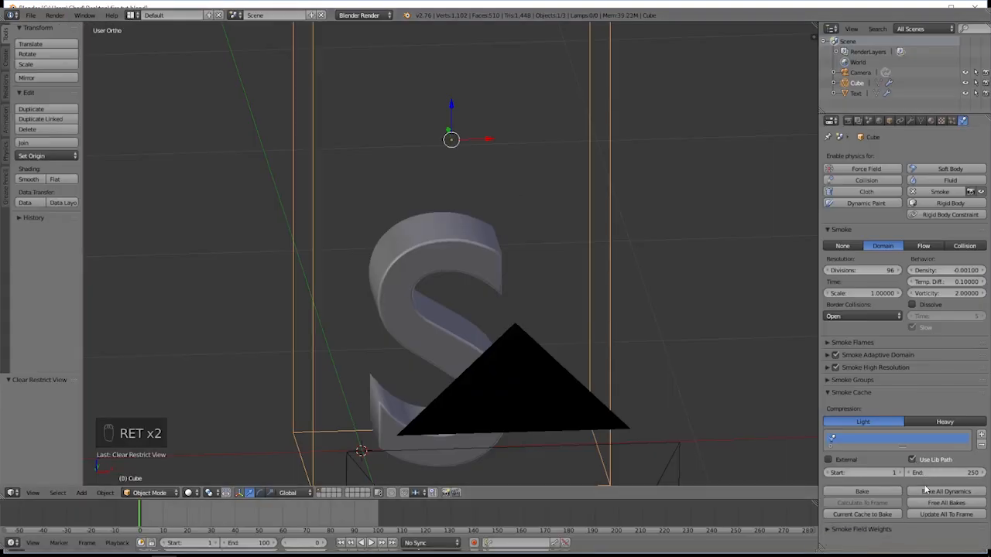
Set the smoke cache's end frame to 100, bake all dynamics and stop the bake partway.
{"action": "left_click", "coordinate": [940, 471]}
{"action": "type", "text": "100"}
{"action": "key", "text": "Return"}
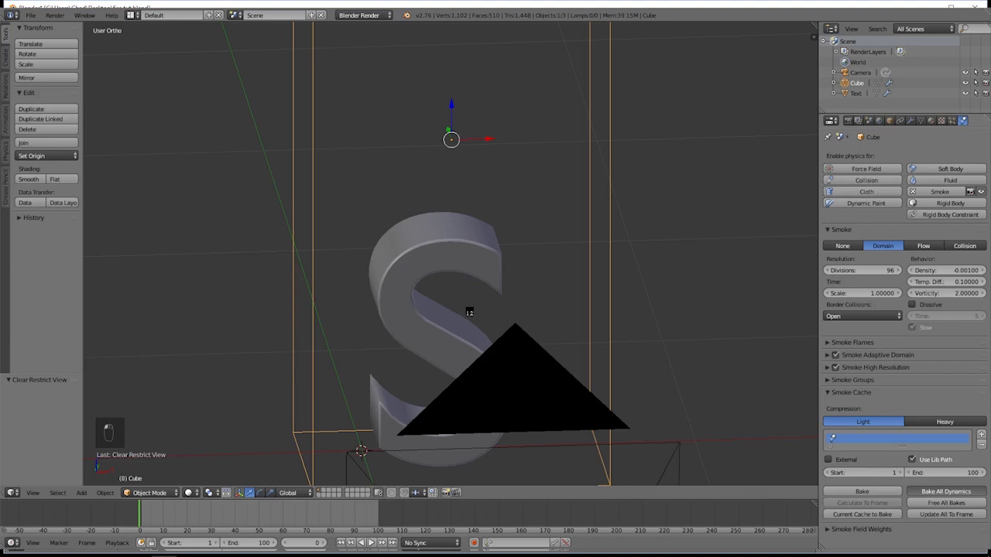
{"action": "key", "text": "Escape"}
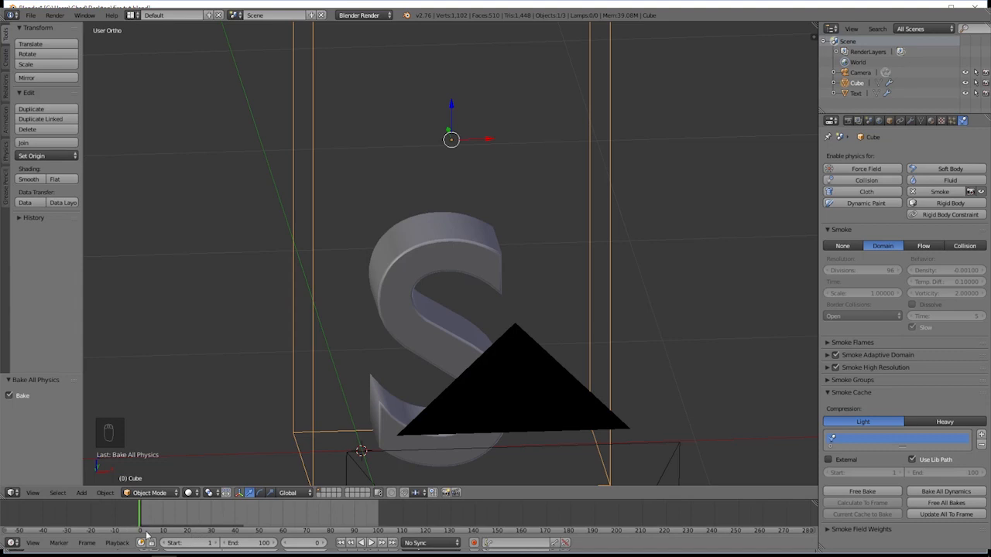
Play back the baked smoke animation, stop it, and scrub to frame 44 to examine the smoke rising from the letter S.
{"action": "key", "text": "alt+a"}
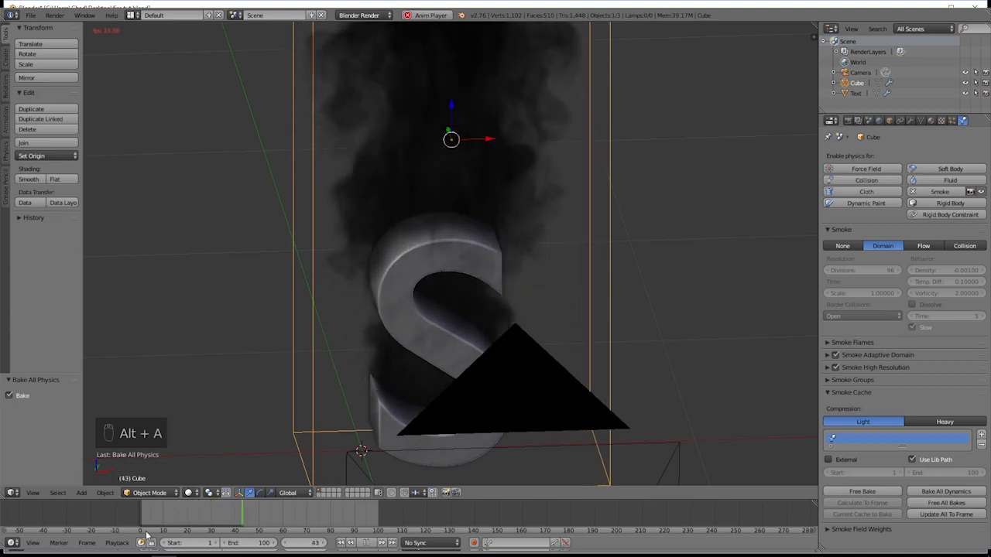
{"action": "key", "text": "Escape"}
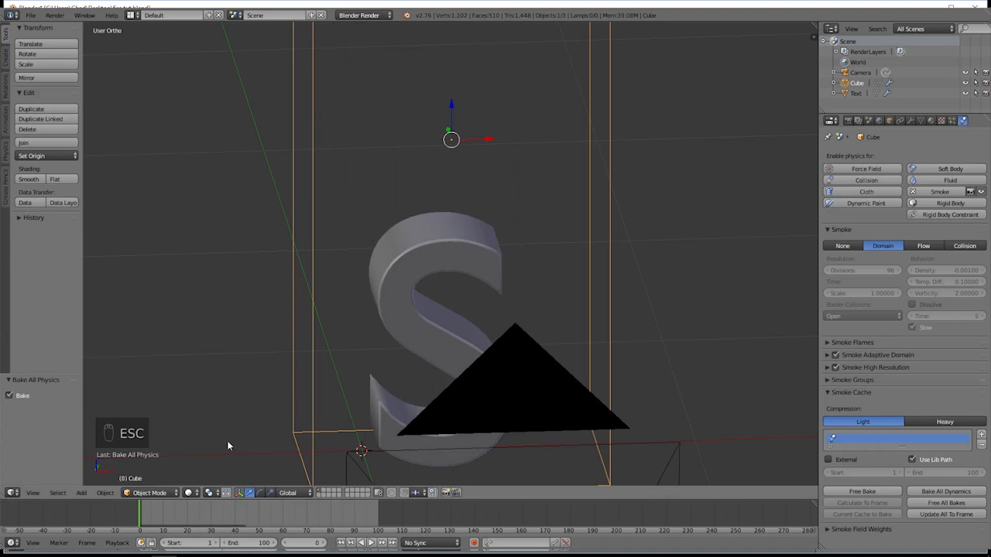
{"action": "left_click_drag", "start_coordinate": [141, 526], "coordinate": [204, 517]}
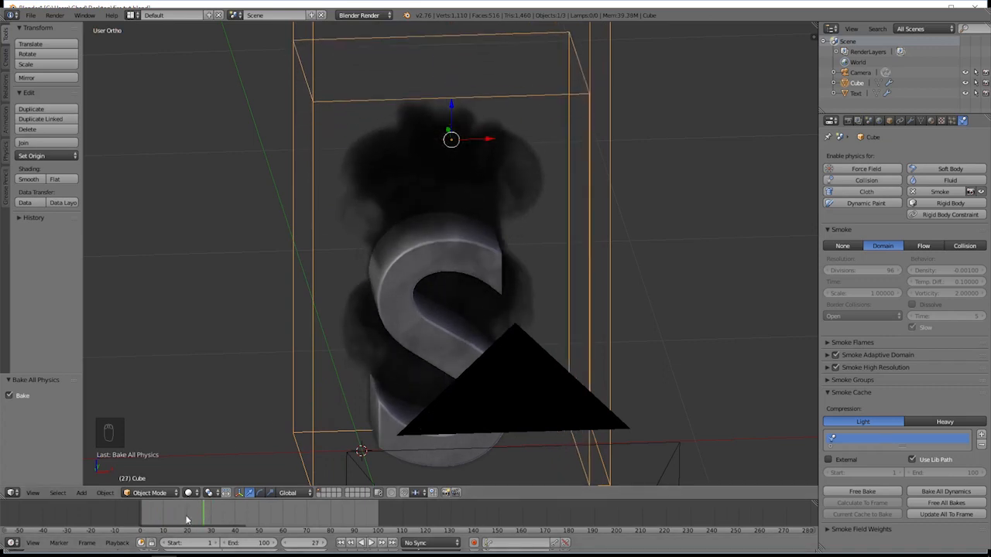
{"action": "left_click_drag", "start_coordinate": [147, 525], "coordinate": [246, 512]}
{"action": "scroll", "coordinate": [446, 291], "scroll_direction": "down", "scroll_amount": 5}
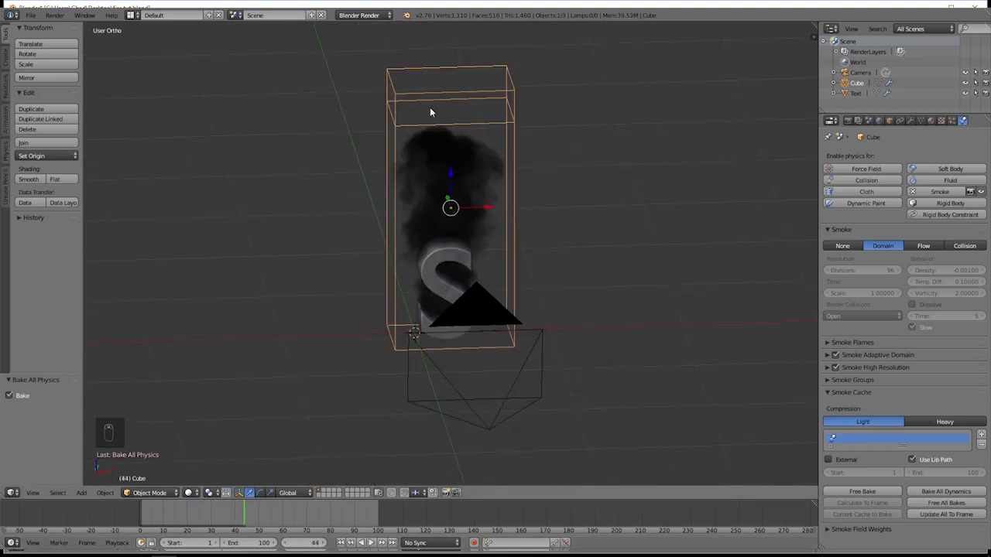
{"action": "scroll", "coordinate": [492, 279], "scroll_direction": "up", "scroll_amount": 5}
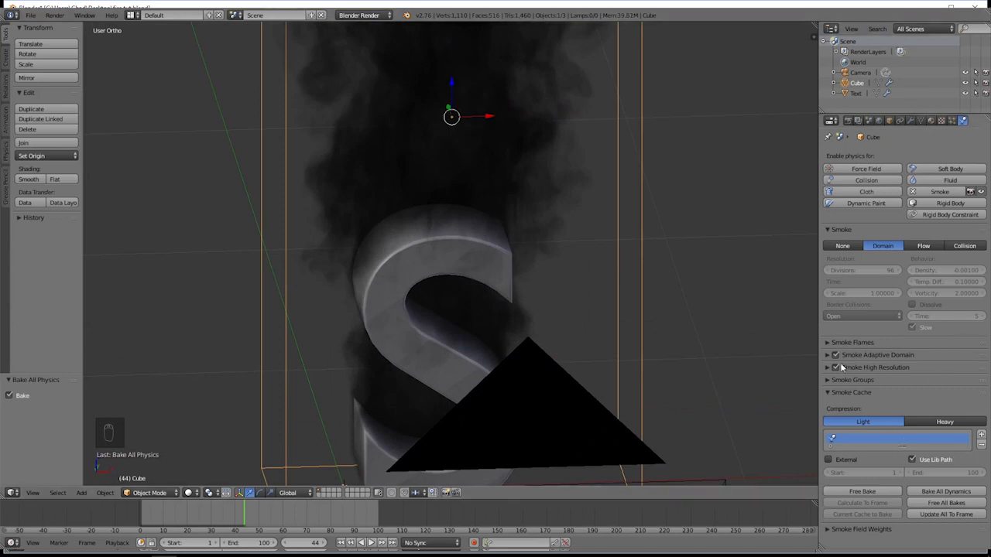
Examine the domain's Smoke Flames settings and the letter S's flow type options, ending with the domain cube selected.
{"action": "left_click", "coordinate": [828, 343]}
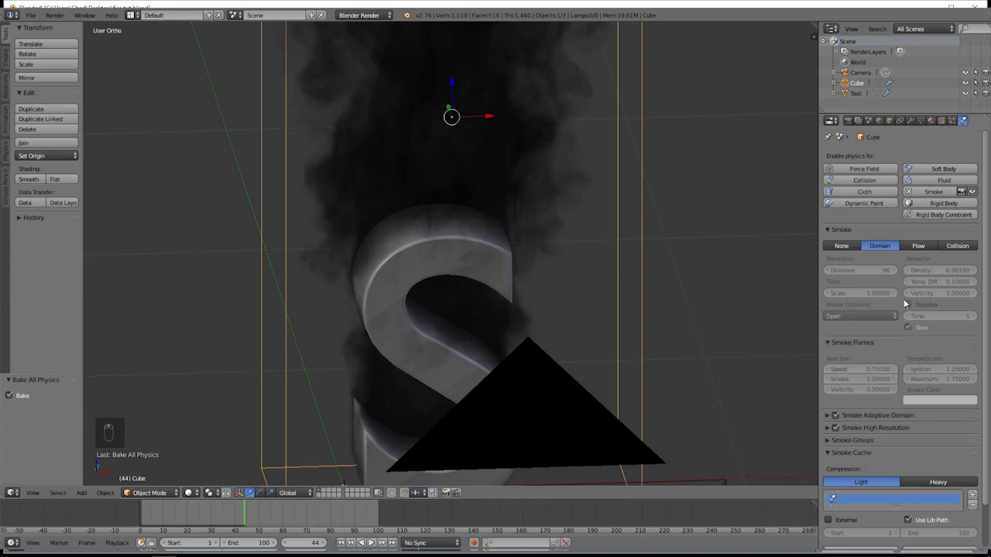
{"action": "right_click", "coordinate": [477, 237]}
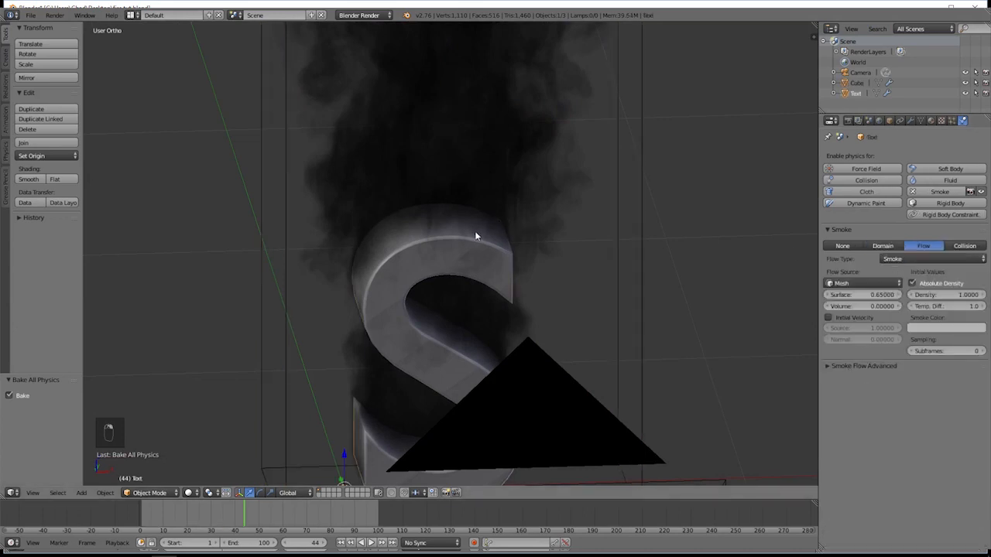
{"action": "left_click", "coordinate": [907, 258]}
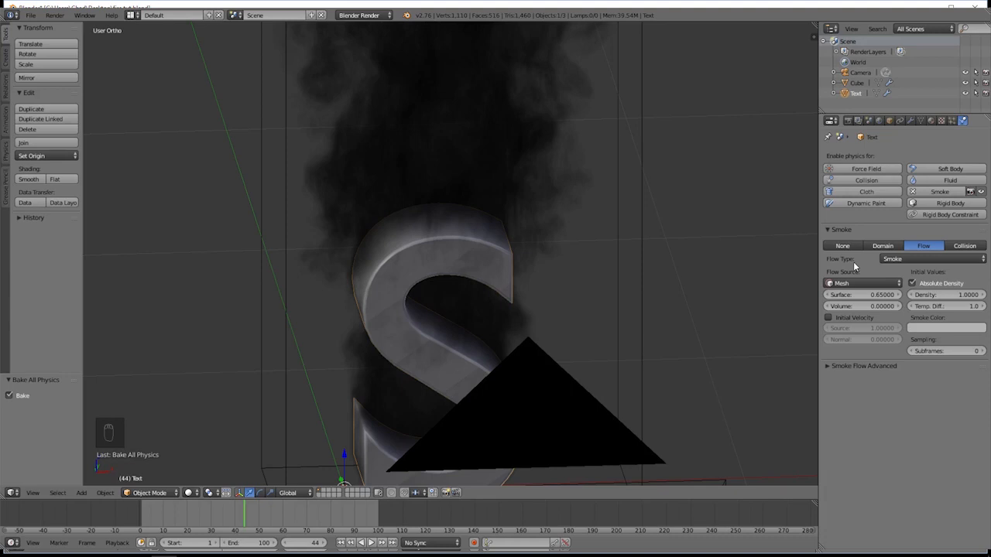
{"action": "left_click", "coordinate": [914, 263]}
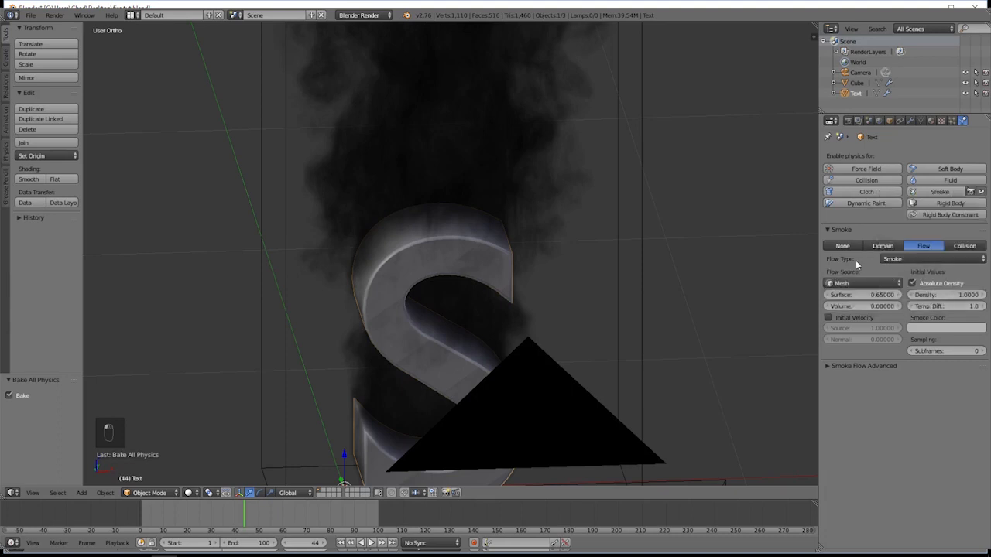
{"action": "right_click", "coordinate": [594, 206]}
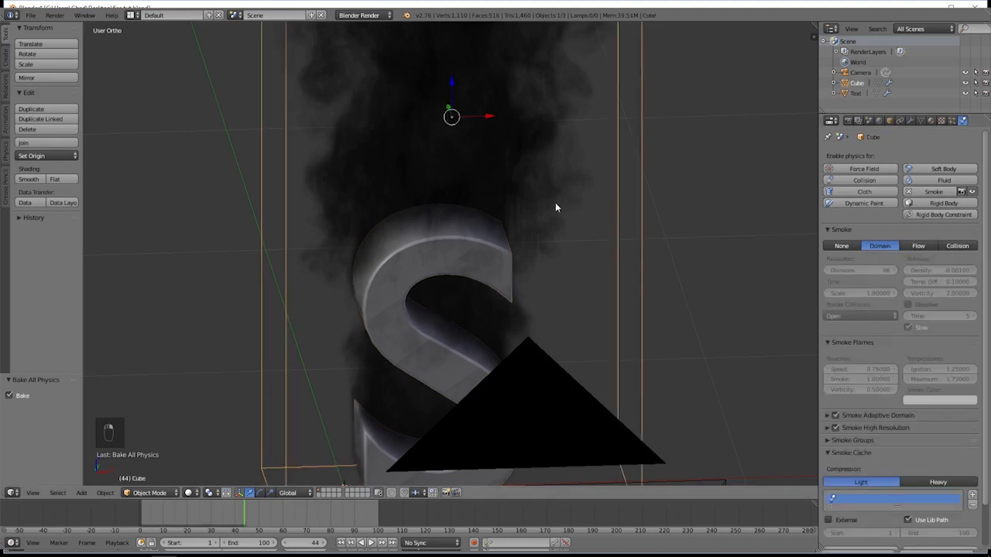
{"action": "scroll", "coordinate": [555, 202], "scroll_direction": "down", "scroll_amount": 2}
{"action": "scroll", "coordinate": [551, 187], "scroll_direction": "down", "scroll_amount": 1}
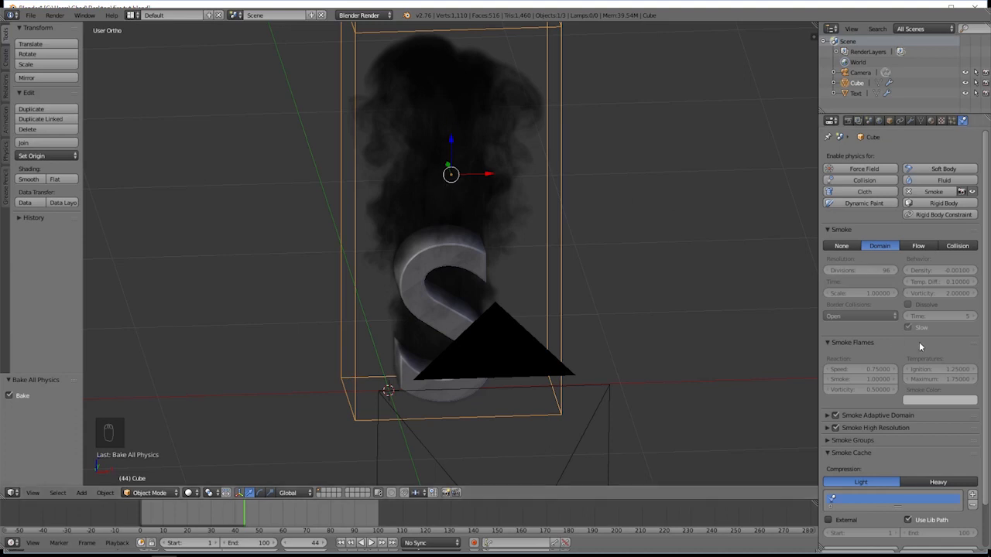
Free all bakes and enable Dissolve for the smoke domain with a dissolve time of 4.
{"action": "scroll", "coordinate": [920, 346], "scroll_direction": "down", "scroll_amount": 3}
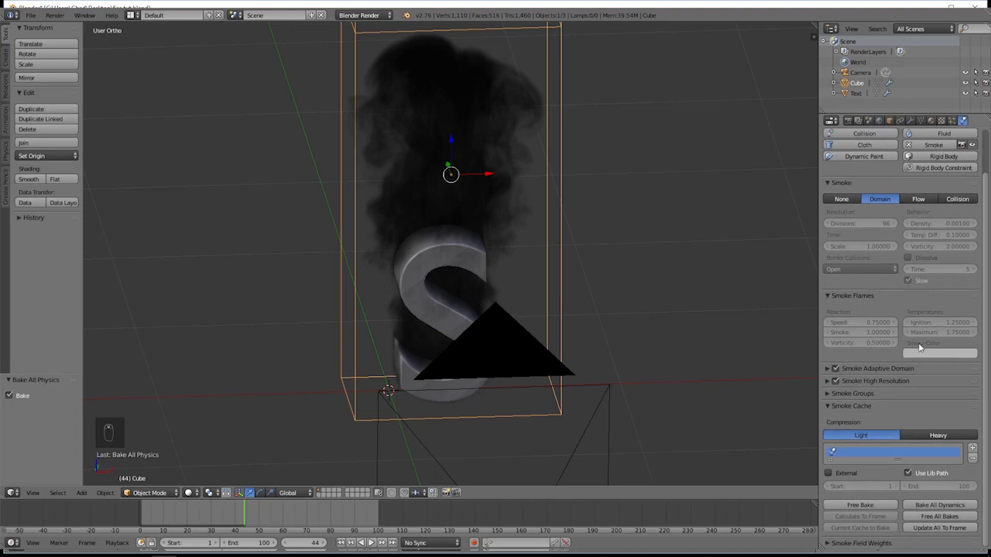
{"action": "scroll", "coordinate": [920, 350], "scroll_direction": "up", "scroll_amount": 3}
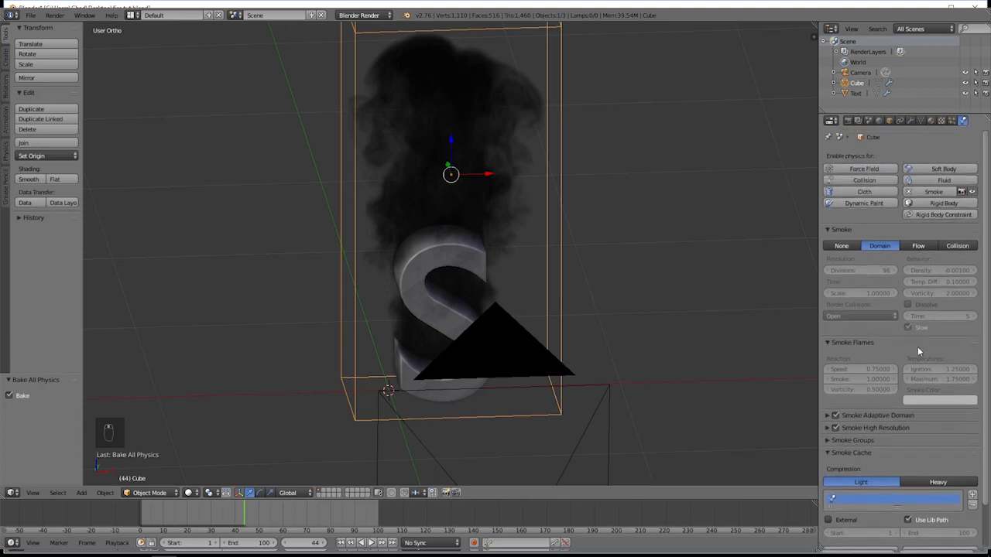
{"action": "scroll", "coordinate": [924, 368], "scroll_direction": "down", "scroll_amount": 3}
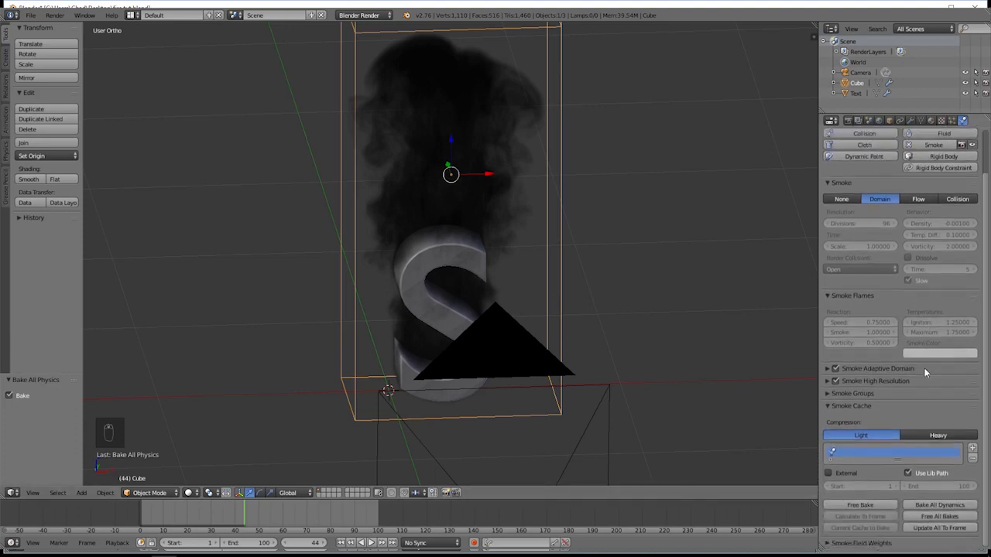
{"action": "left_click", "coordinate": [941, 518]}
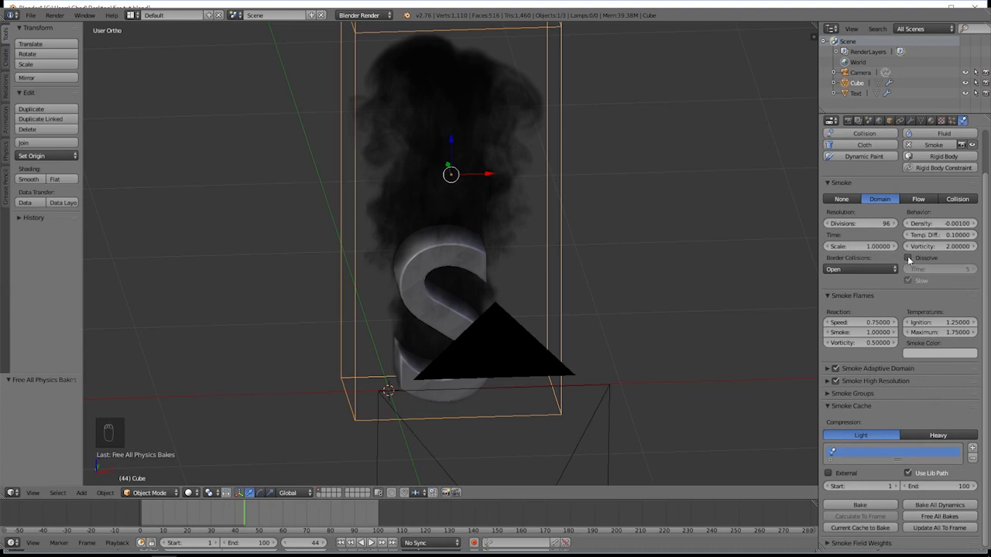
{"action": "left_click", "coordinate": [910, 260]}
{"action": "left_click", "coordinate": [929, 270]}
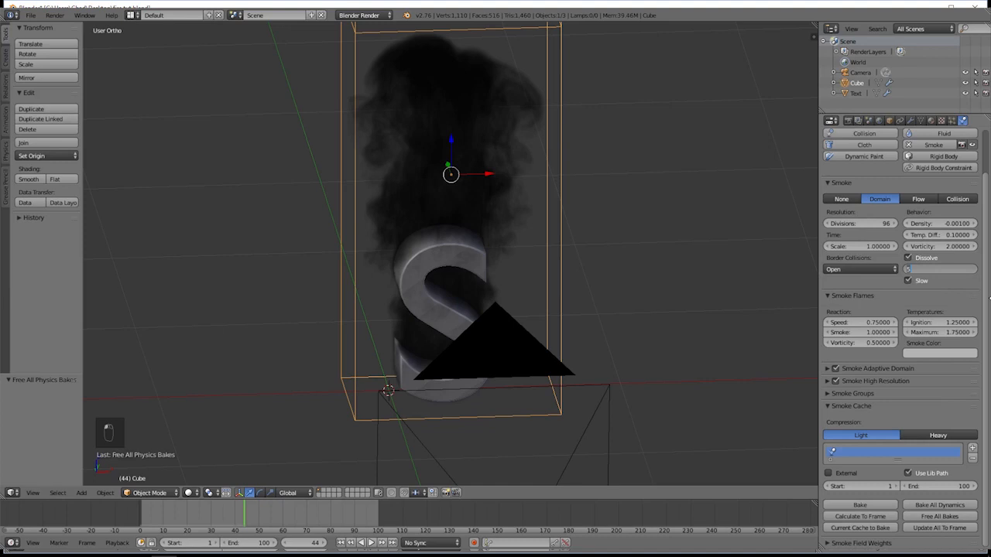
{"action": "key", "text": "Return"}
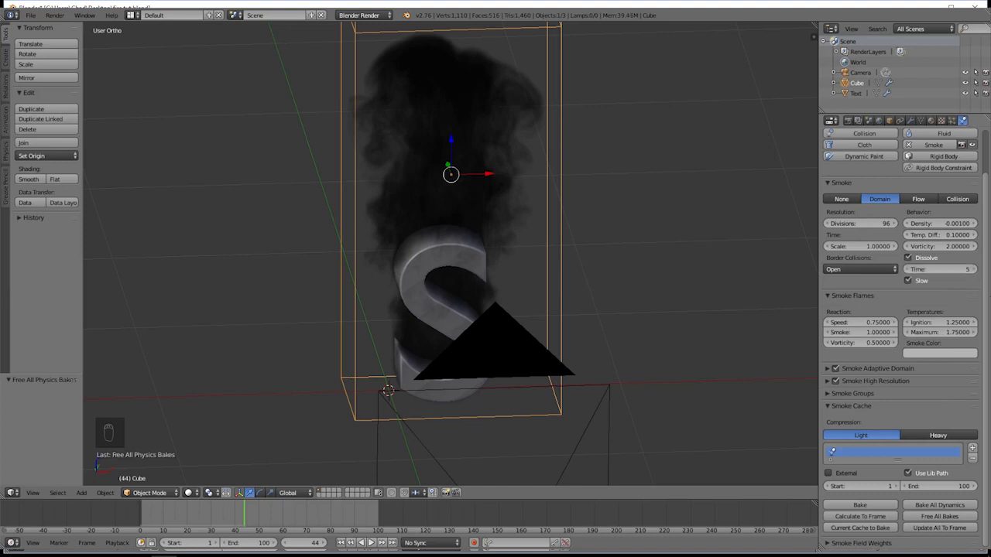
{"action": "left_click", "coordinate": [958, 270]}
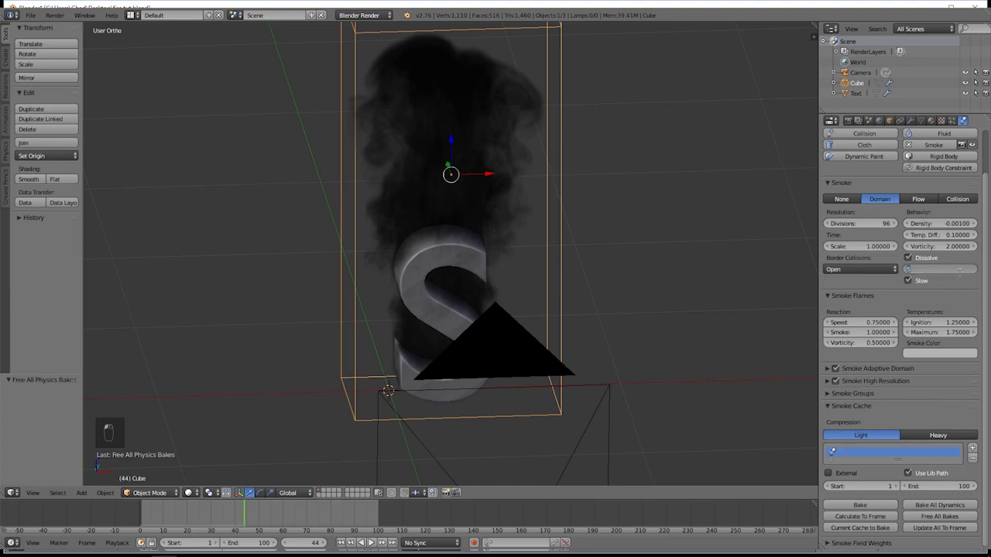
{"action": "type", "text": "4"}
{"action": "key", "text": "Return"}
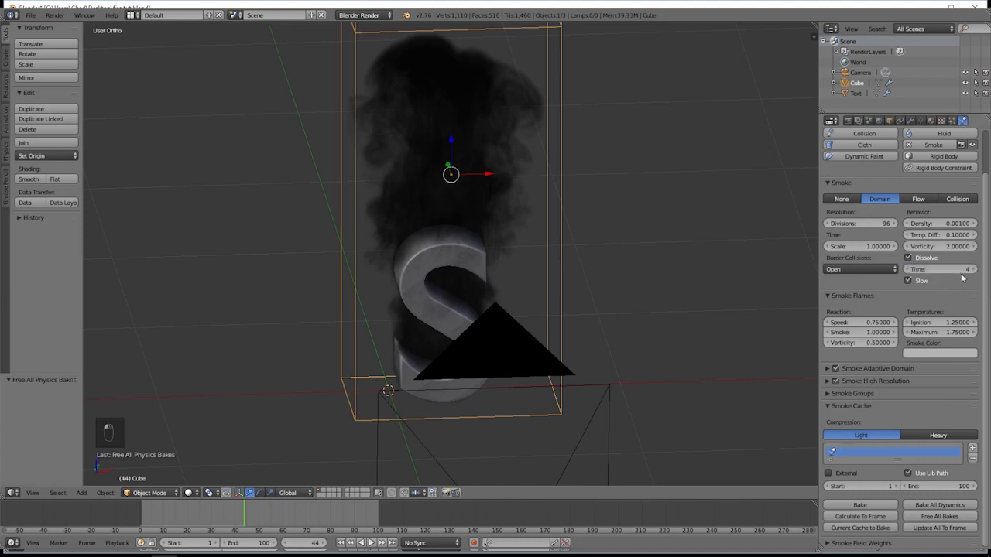
Bake all dynamics partway and inspect the dissolving smoke at frame 29 through the camera.
{"action": "left_click", "coordinate": [939, 506]}
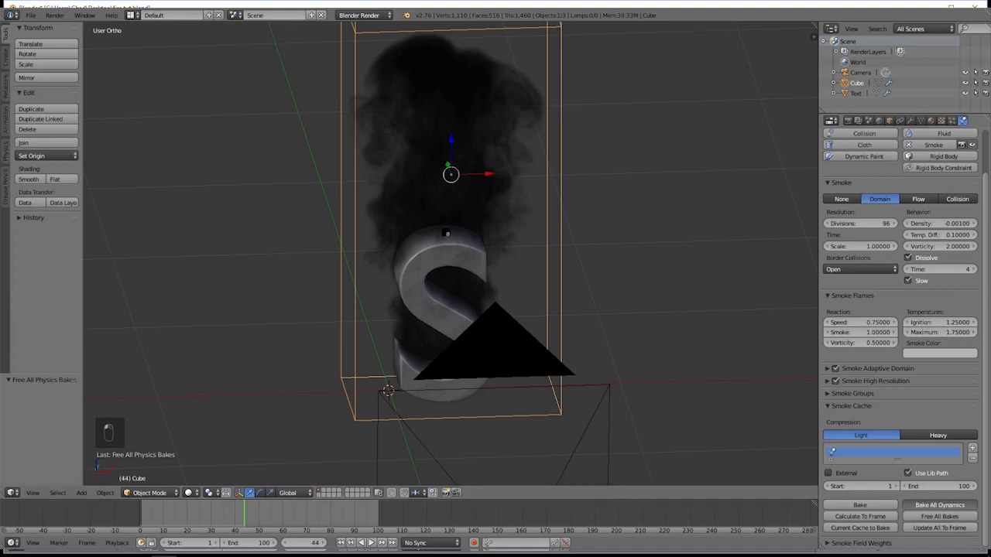
{"action": "key", "text": "Escape"}
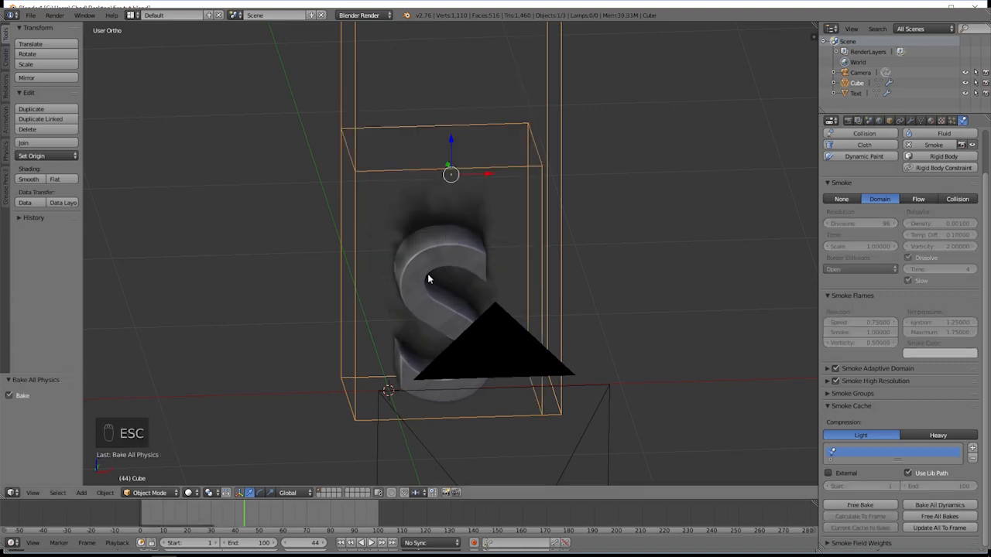
{"action": "left_click", "coordinate": [141, 521]}
{"action": "left_click_drag", "start_coordinate": [141, 521], "coordinate": [208, 514]}
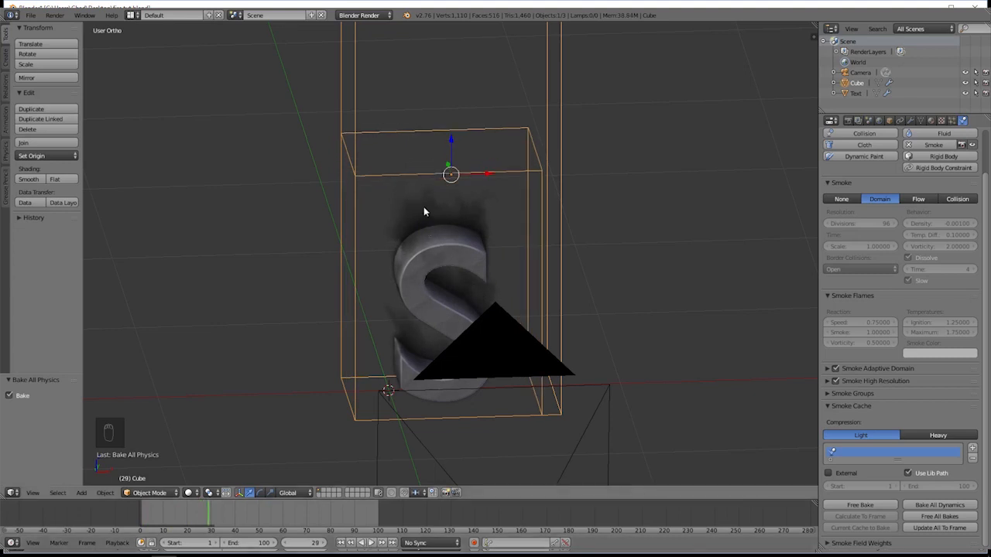
{"action": "middle_click_drag", "start_coordinate": [424, 208], "coordinate": [478, 222]}
{"action": "key", "text": "KP_0"}
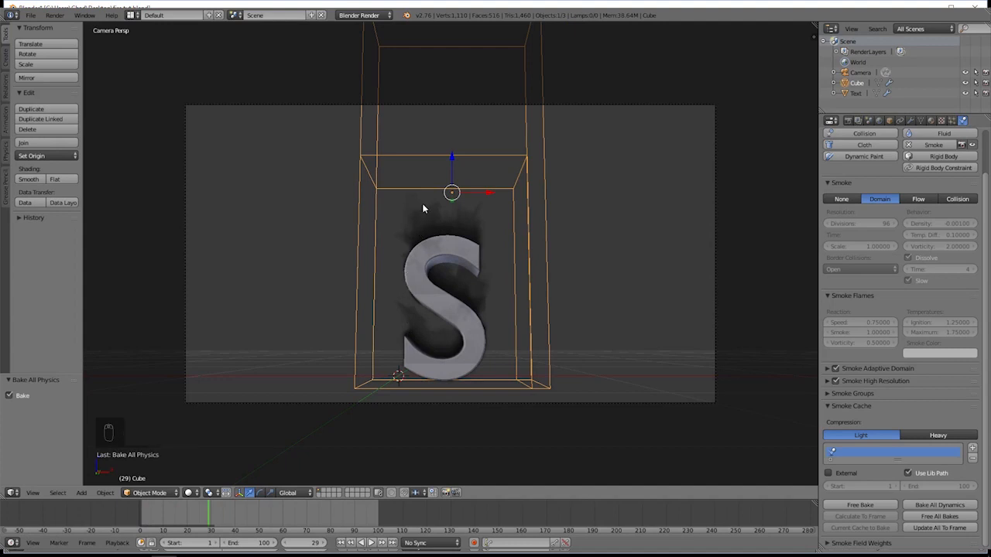
Free all bakes and set the domain's dissolve time to 6.
{"action": "left_click", "coordinate": [945, 517]}
{"action": "left_click", "coordinate": [957, 269]}
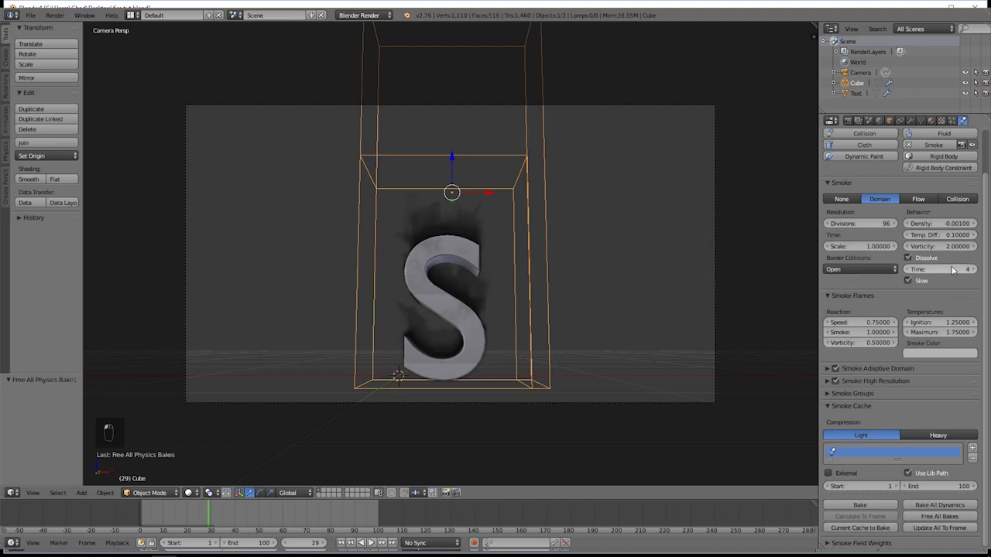
{"action": "type", "text": "6"}
{"action": "key", "text": "Return"}
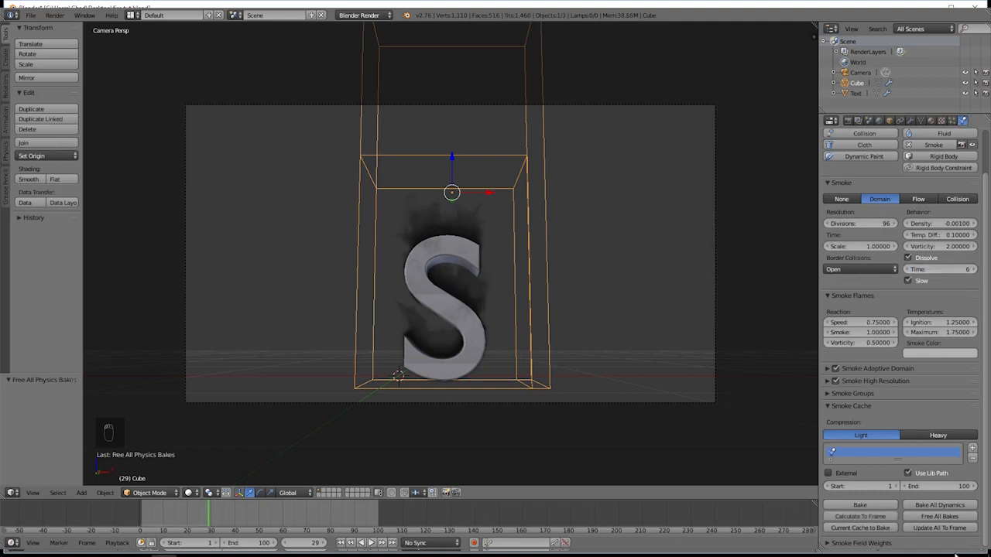
Bake all dynamics partway and check the smoke at frame 30 in the camera view.
{"action": "key", "text": "Escape"}
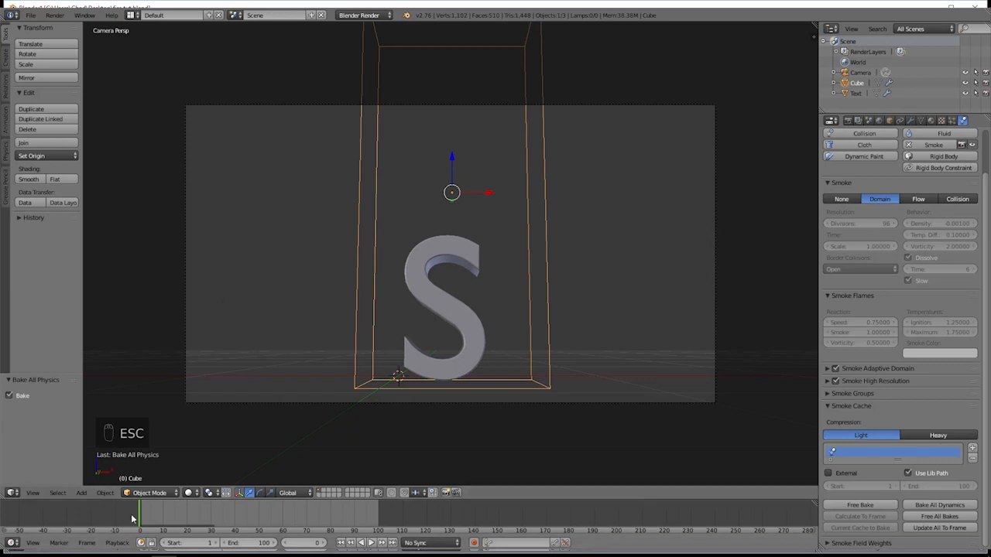
{"action": "left_click_drag", "start_coordinate": [138, 515], "coordinate": [211, 512]}
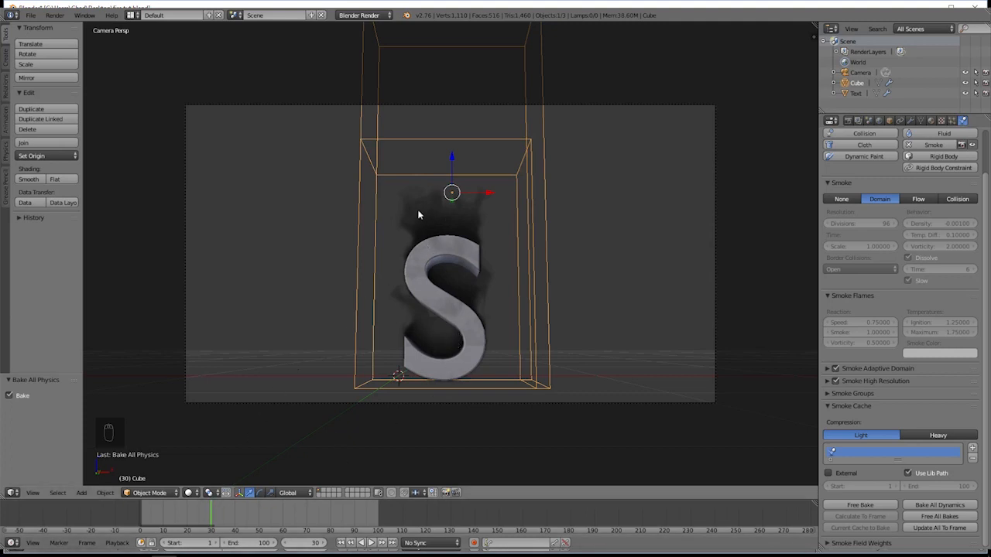
{"action": "middle_click_drag", "start_coordinate": [581, 250], "coordinate": [523, 309]}
{"action": "key", "text": "KP_0"}
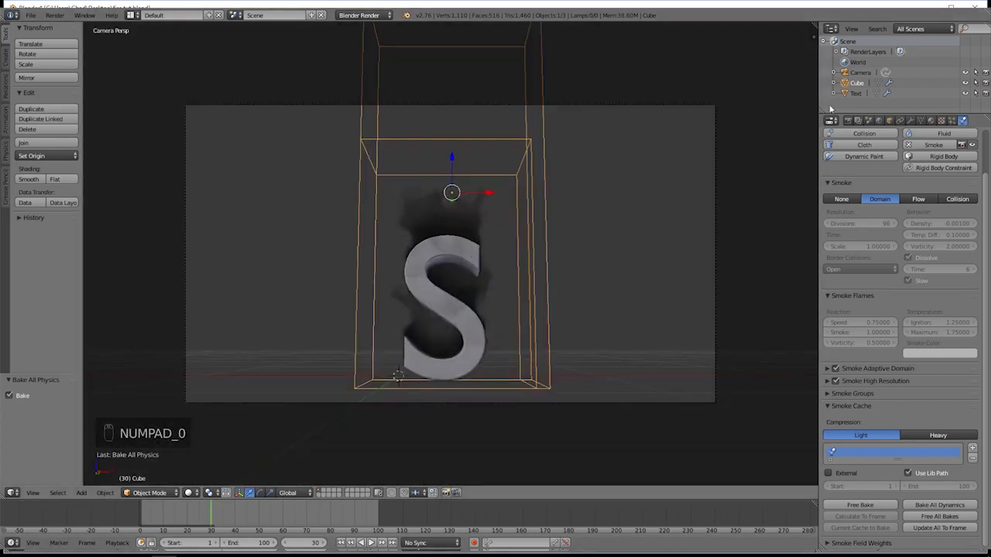
Split the 3D viewport into two side-by-side views and switch the render engine to Cycles Render.
{"action": "left_click_drag", "start_coordinate": [817, 24], "coordinate": [445, 37]}
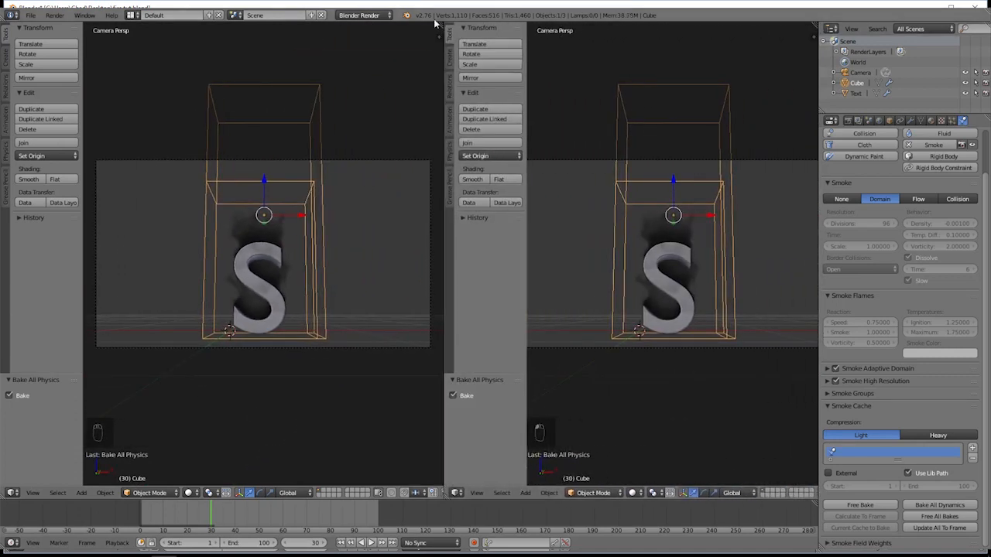
{"action": "left_click", "coordinate": [357, 15]}
{"action": "left_click", "coordinate": [360, 51]}
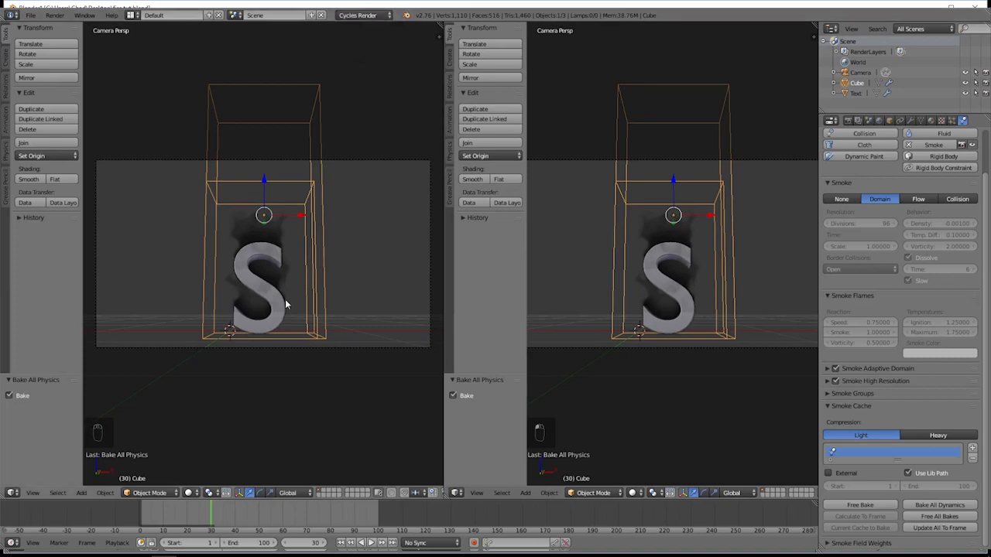
Display one viewport in rendered shading and set the world background strength to 0.
{"action": "key", "text": "shift+z"}
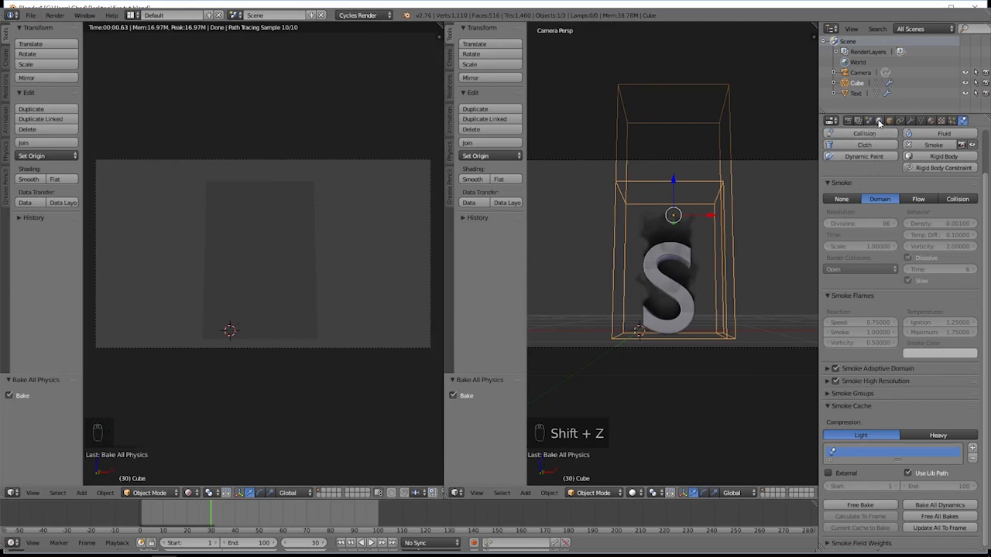
{"action": "left_click", "coordinate": [879, 120]}
{"action": "left_click", "coordinate": [898, 214]}
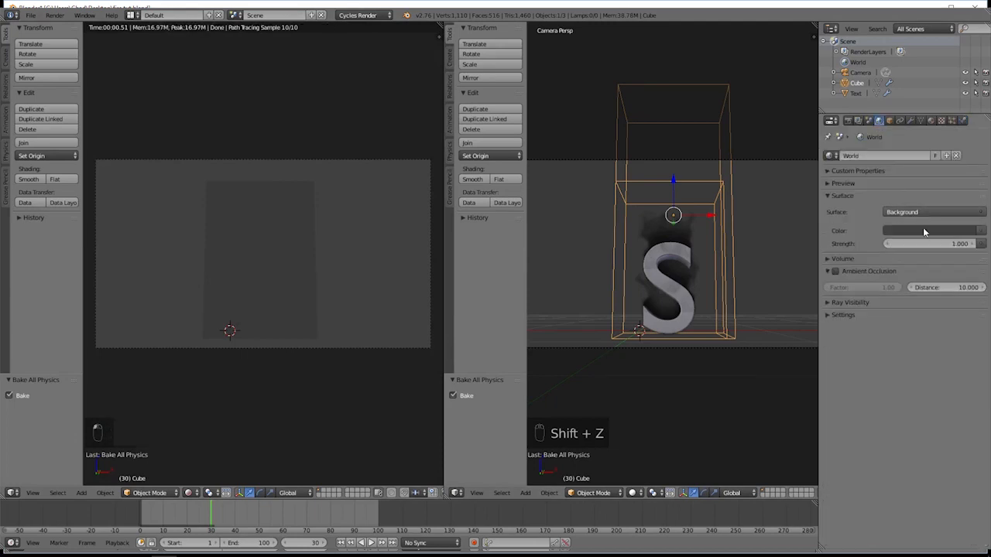
{"action": "left_click_drag", "start_coordinate": [978, 244], "coordinate": [887, 244]}
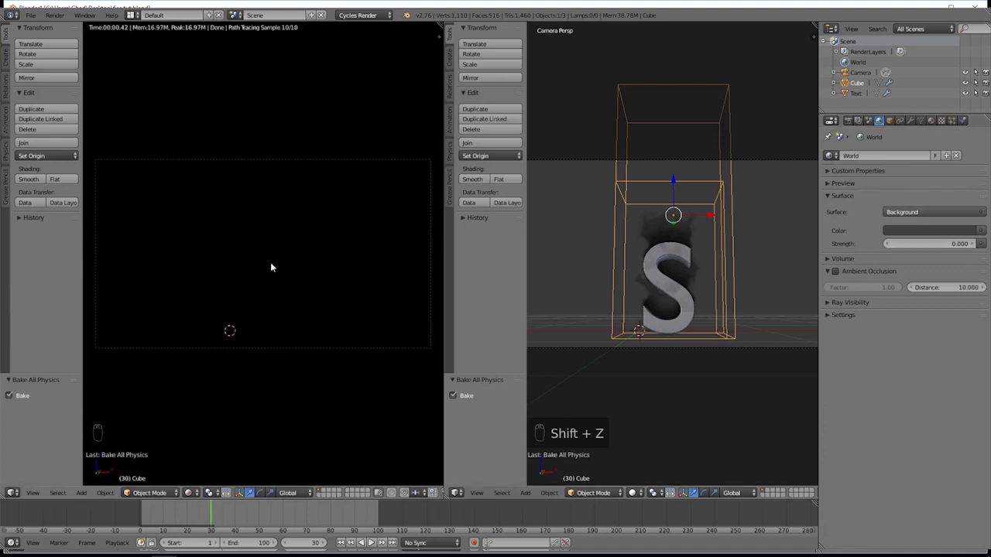
Change the second viewport, the one still in solid shading, to the Node Editor.
{"action": "left_click", "coordinate": [457, 493]}
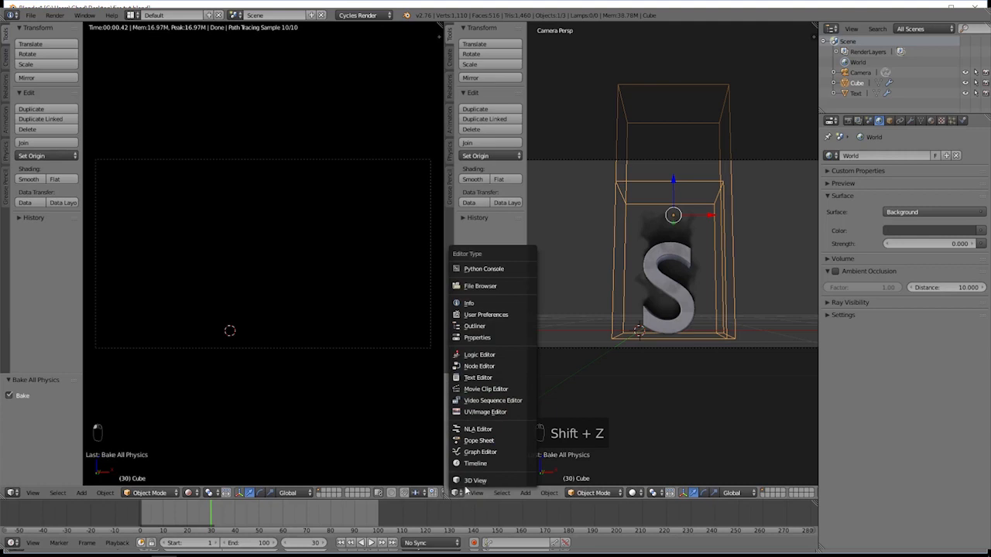
{"action": "left_click", "coordinate": [485, 367]}
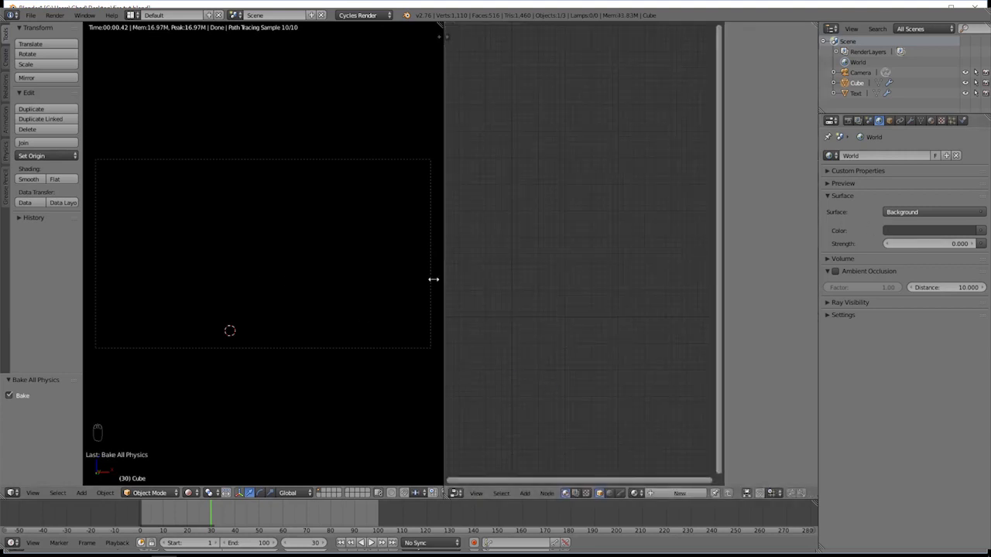
Give the smoke domain cube a new material, using solid shading to select it, and return the viewport to rendered shading.
{"action": "key", "text": "shift+z"}
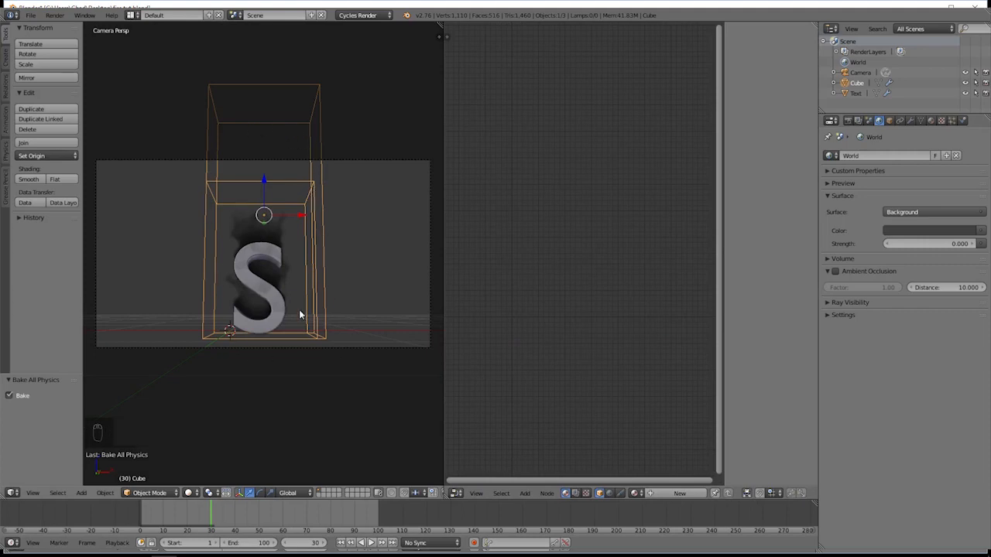
{"action": "right_click", "coordinate": [277, 307]}
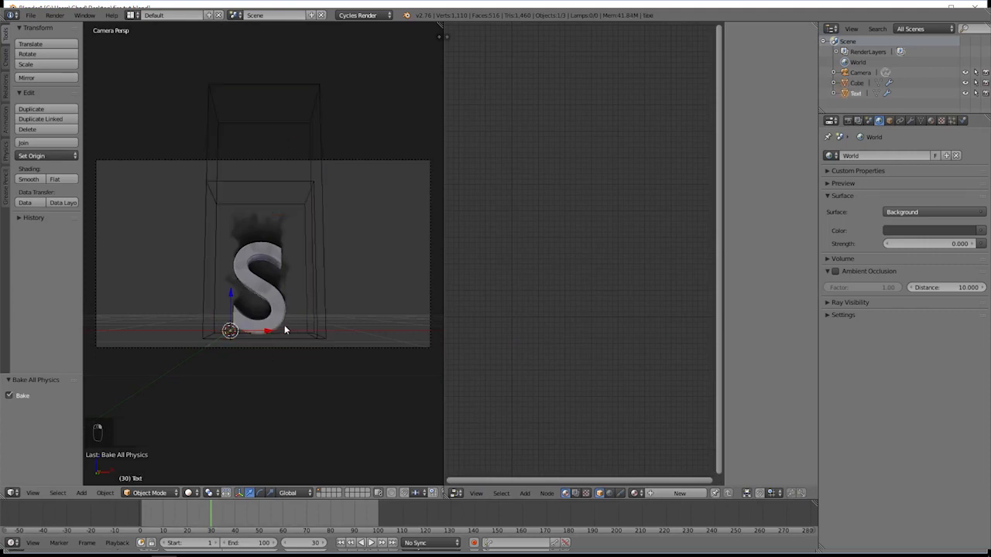
{"action": "right_click", "coordinate": [310, 302]}
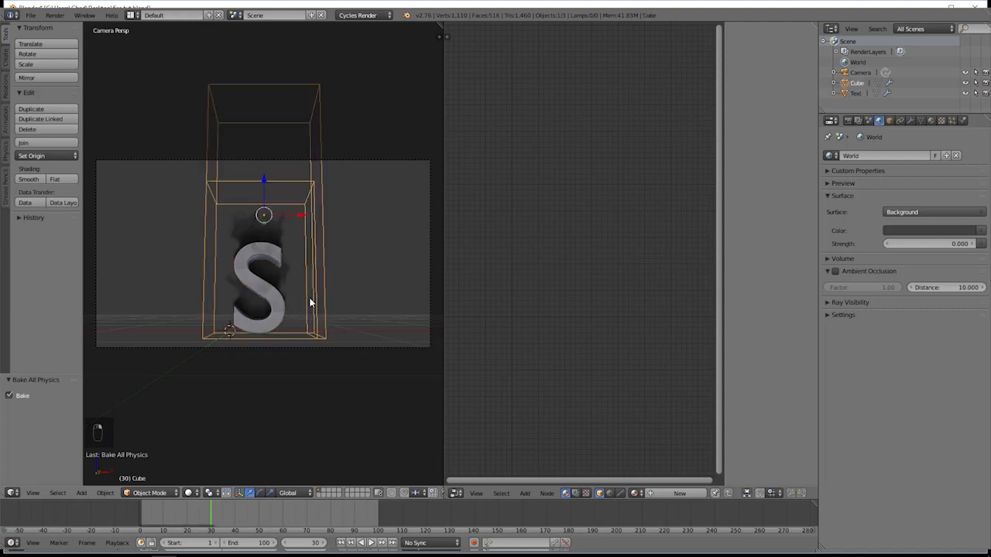
{"action": "left_click", "coordinate": [932, 120]}
{"action": "left_click", "coordinate": [885, 190]}
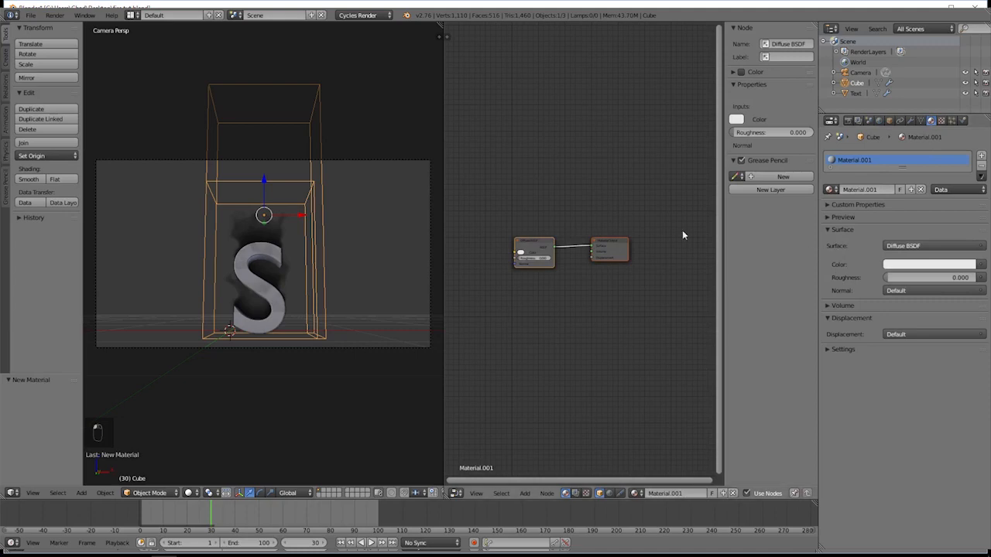
{"action": "key", "text": "shift+z"}
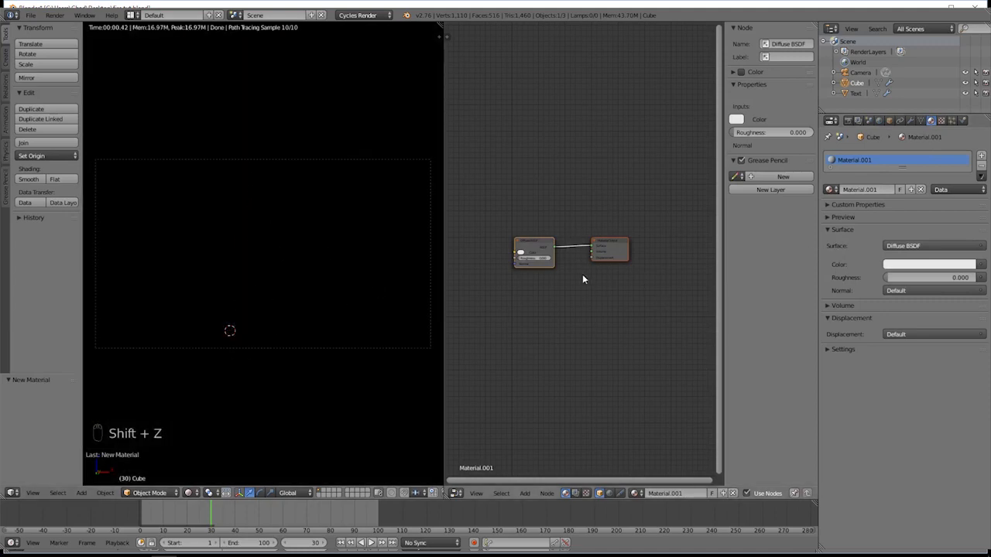
Delete the Diffuse BSDF node from the smoke domain's material.
{"action": "scroll", "coordinate": [554, 282], "scroll_direction": "up", "scroll_amount": 3}
{"action": "left_click", "coordinate": [507, 245]}
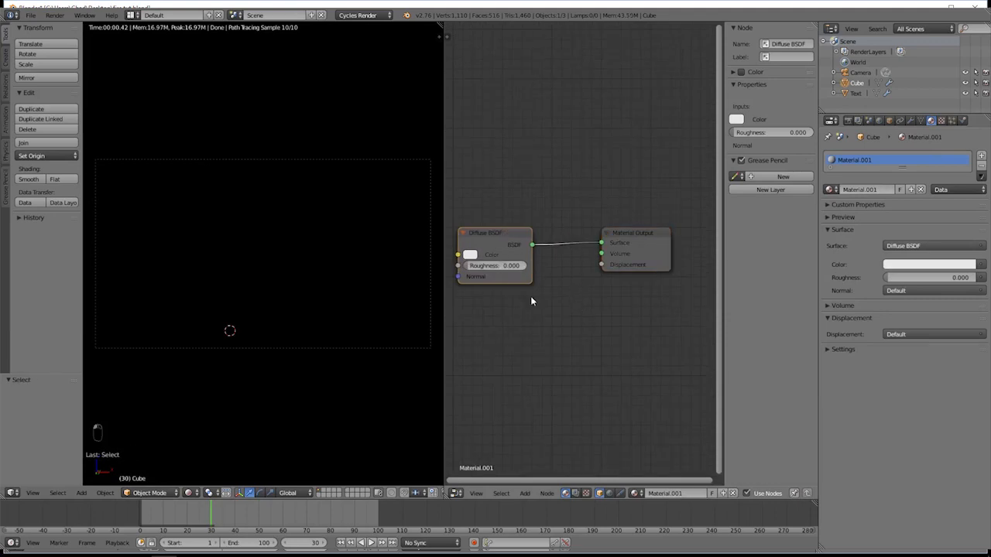
{"action": "key", "text": "Delete"}
{"action": "scroll", "coordinate": [542, 295], "scroll_direction": "down", "scroll_amount": 1}
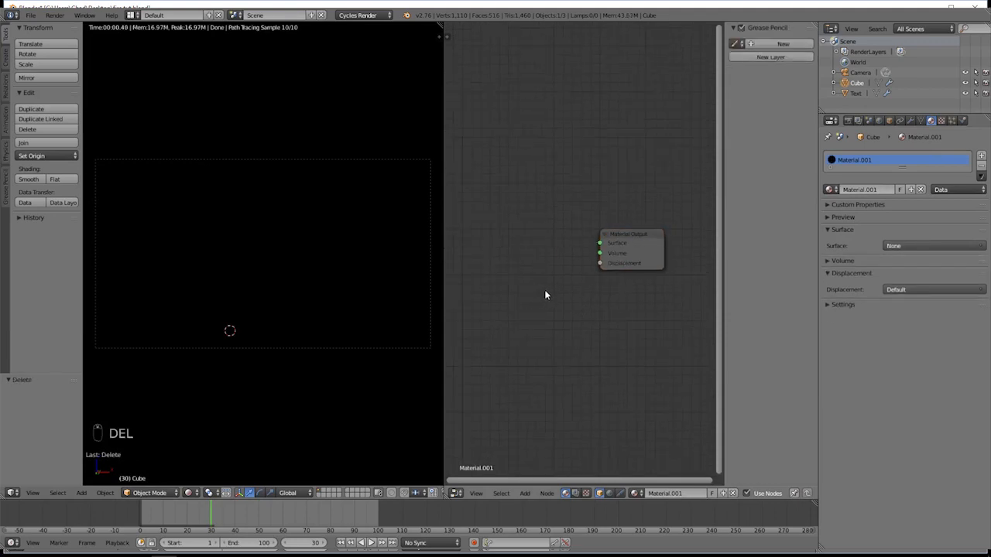
Add an Emission shader and connect its output to the Volume input of the Material Output node.
{"action": "middle_click_drag", "start_coordinate": [539, 292], "coordinate": [566, 307]}
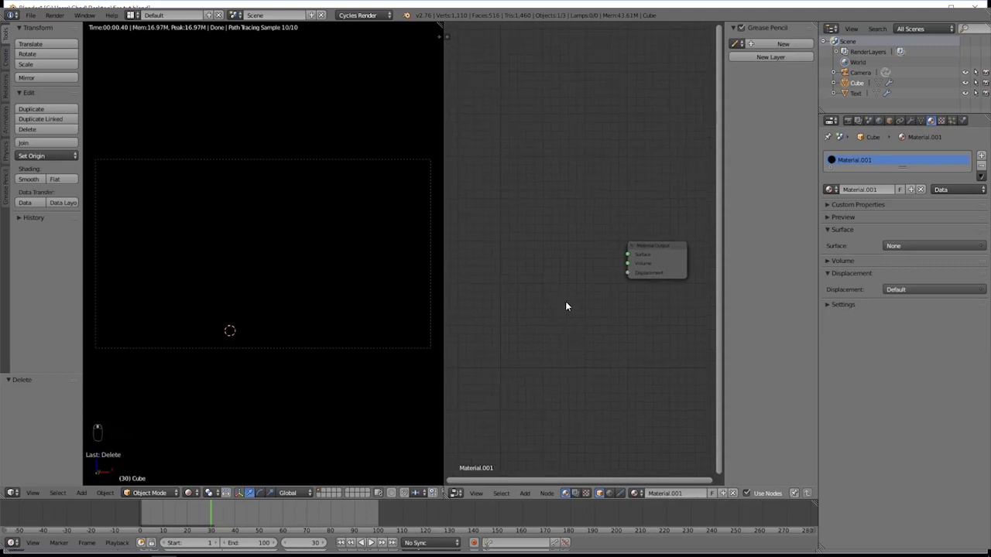
{"action": "key", "text": "shift+a"}
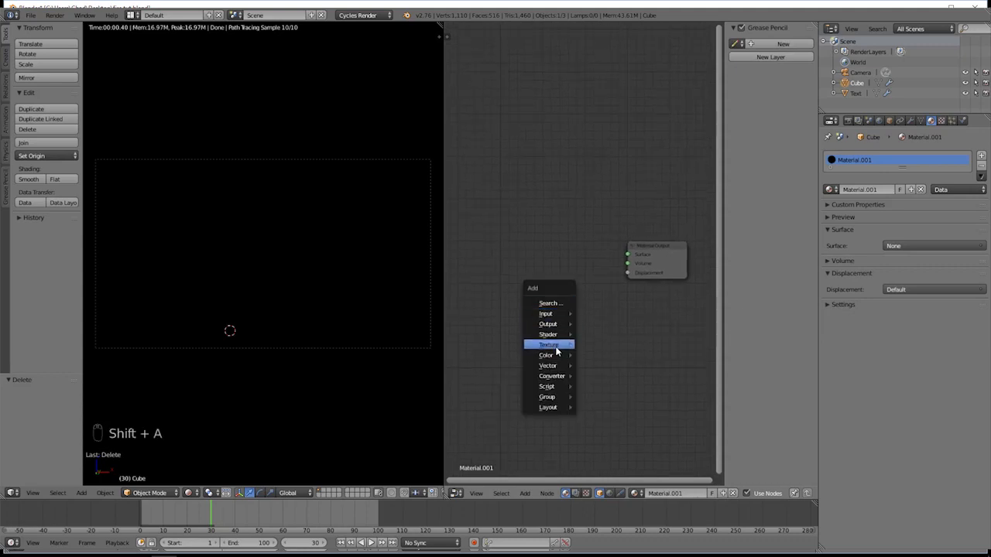
{"action": "mouse_move", "coordinate": [554, 337]}
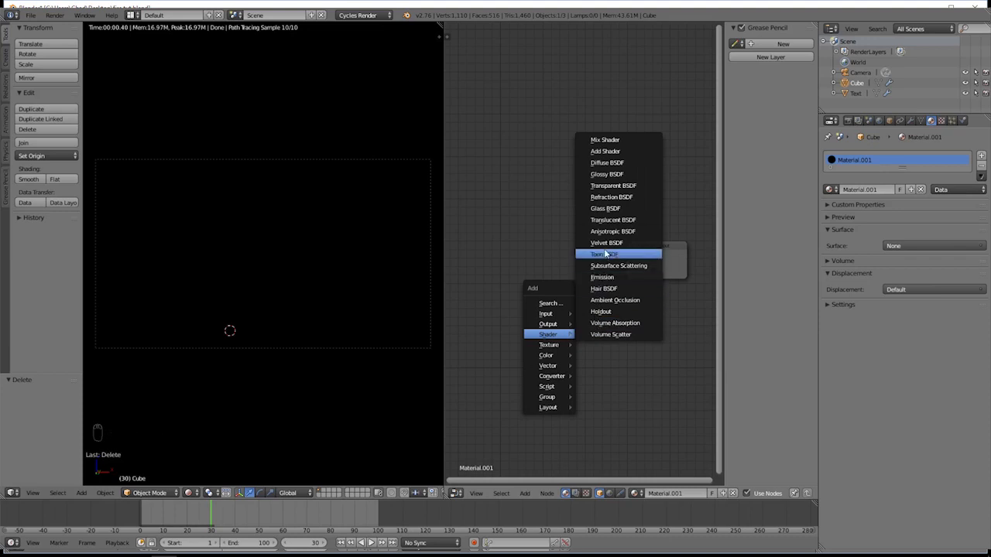
{"action": "left_click", "coordinate": [603, 277]}
{"action": "left_click", "coordinate": [533, 272]}
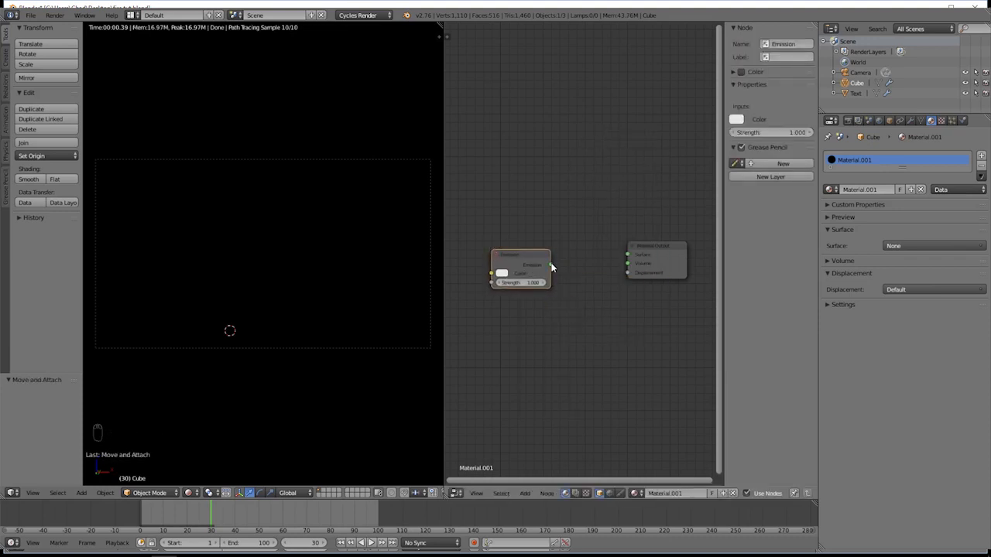
{"action": "left_click_drag", "start_coordinate": [551, 265], "coordinate": [627, 254]}
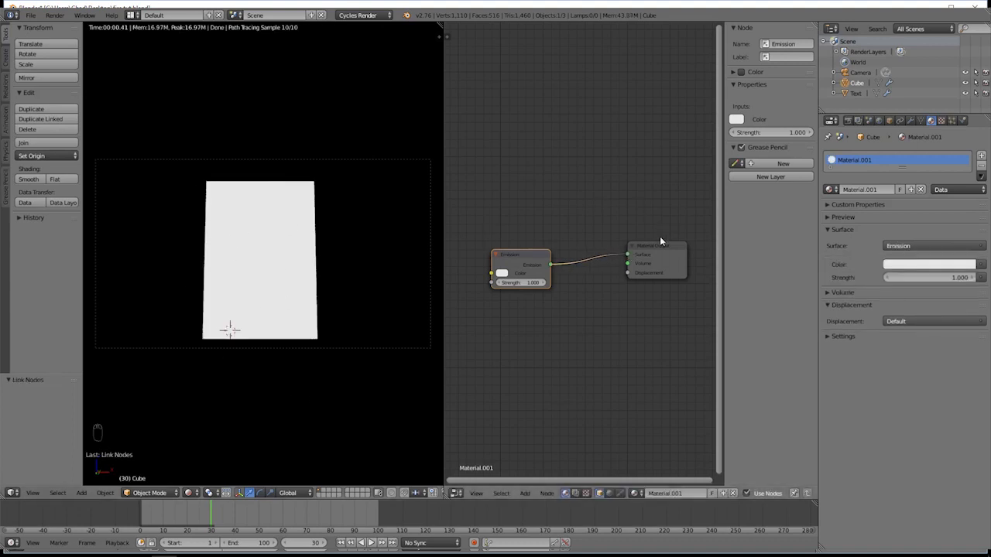
{"action": "mouse_move", "coordinate": [627, 254]}
{"action": "left_mouse_down"}
{"action": "mouse_move", "coordinate": [550, 263]}
{"action": "mouse_move", "coordinate": [627, 263]}
{"action": "left_mouse_up"}
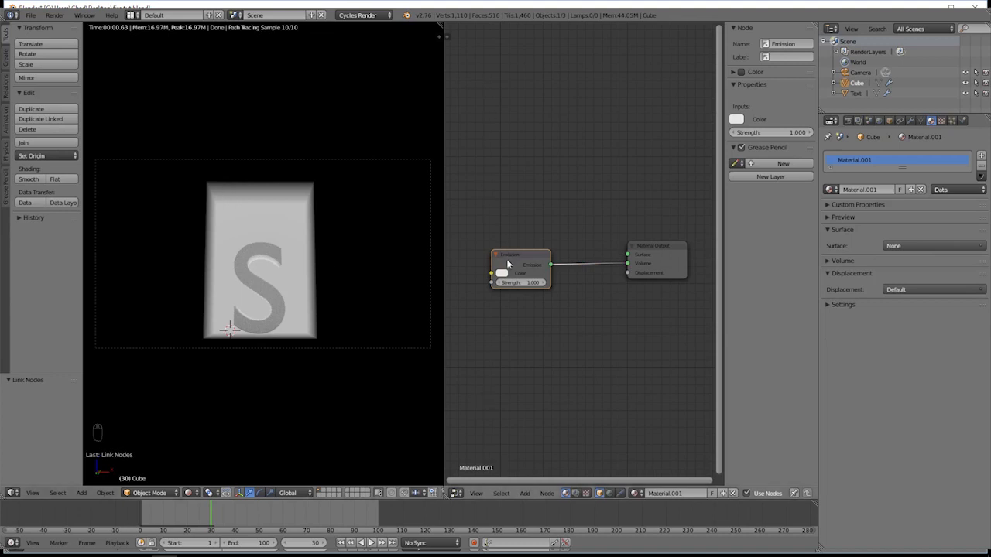
{"action": "left_click_drag", "start_coordinate": [512, 256], "coordinate": [539, 253]}
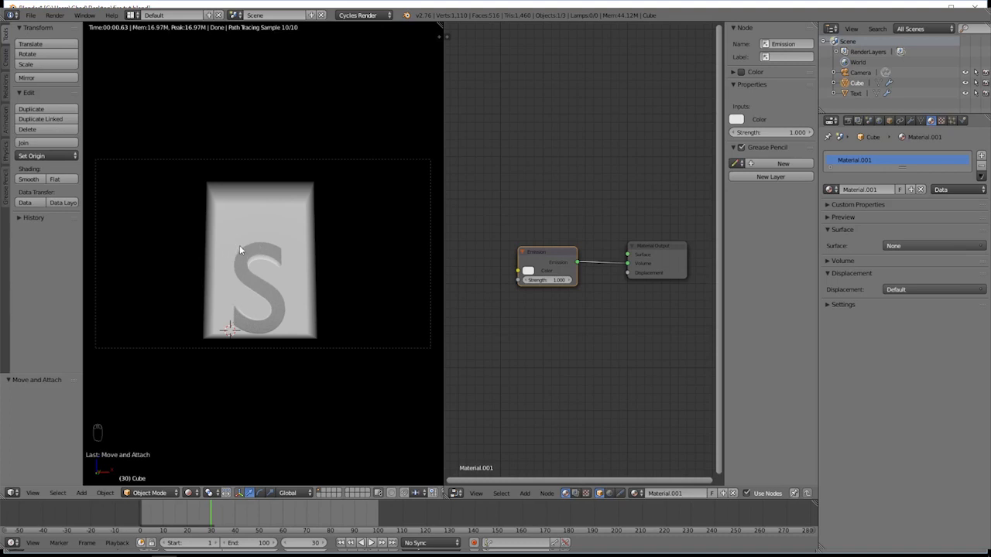
Add an Attribute node ahead of the Emission shader and set its attribute name to density.
{"action": "middle_click_drag", "start_coordinate": [490, 292], "coordinate": [548, 309]}
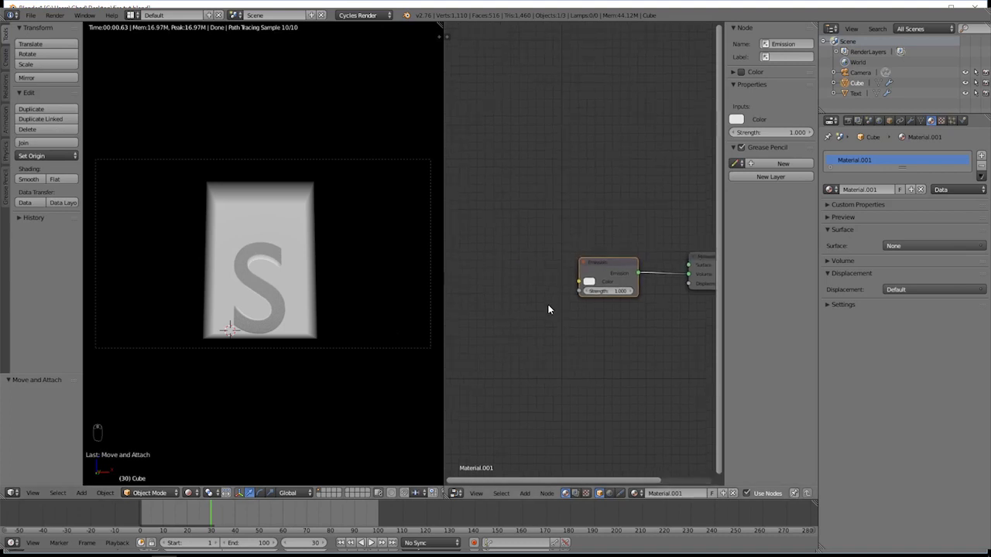
{"action": "key", "text": "shift+a"}
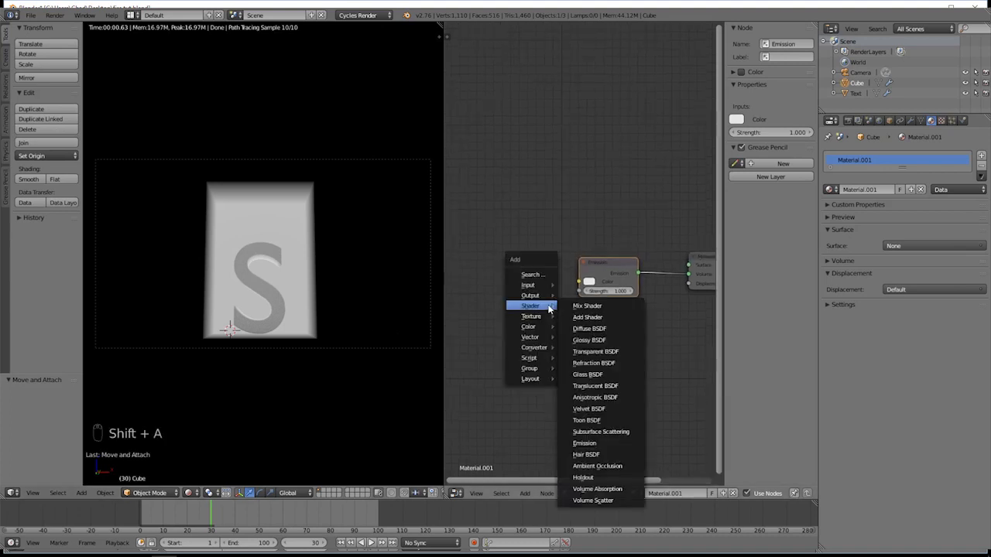
{"action": "mouse_move", "coordinate": [535, 288]}
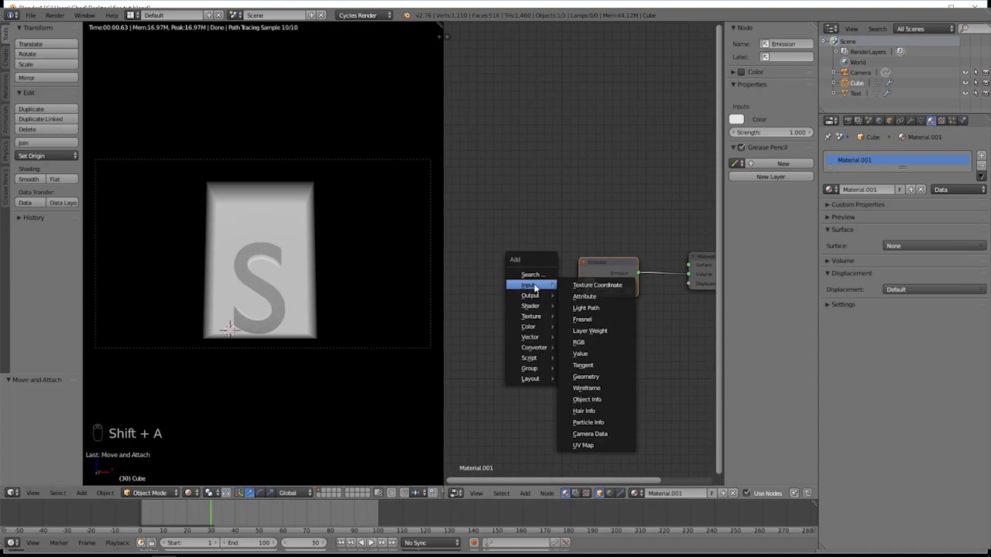
{"action": "left_click", "coordinate": [587, 297]}
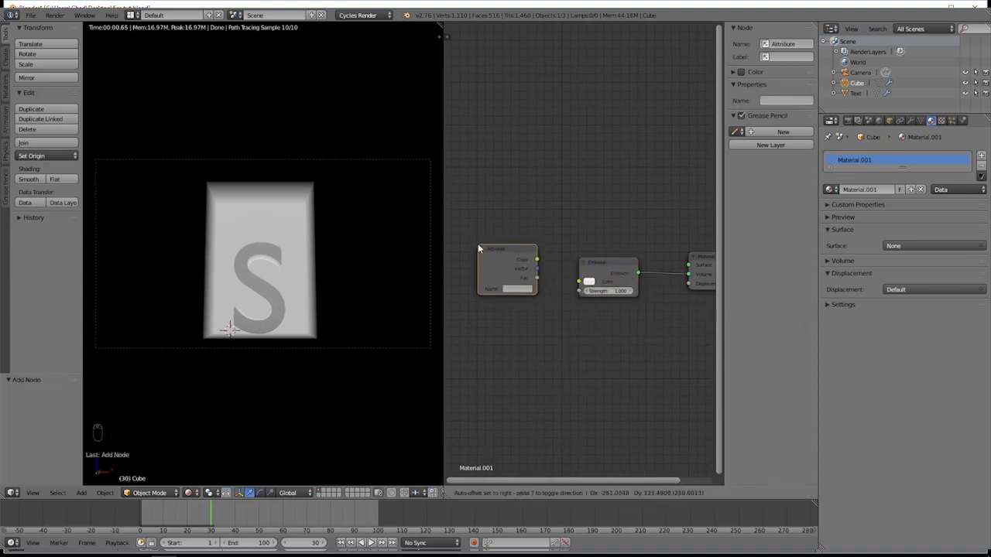
{"action": "left_click", "coordinate": [478, 244]}
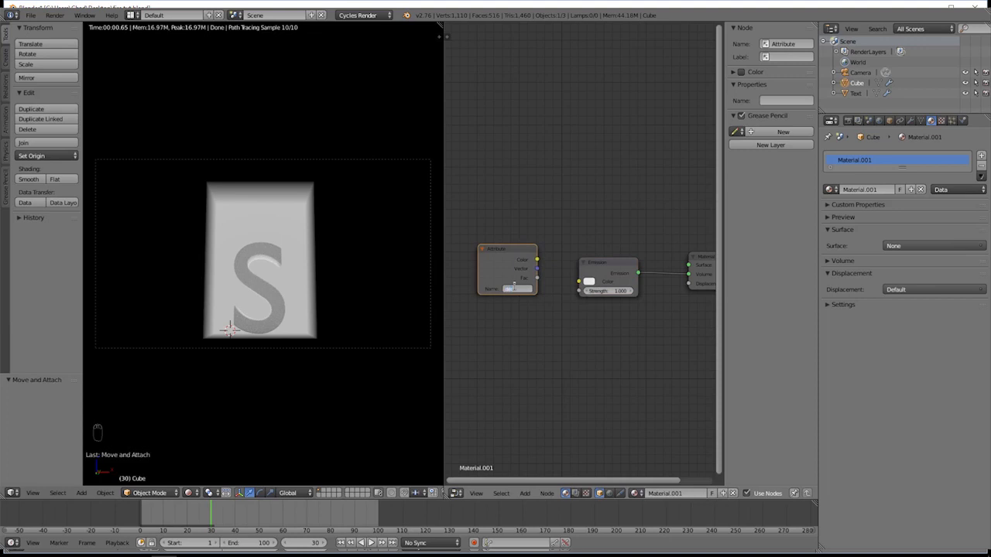
{"action": "key", "text": "BackSpace"}
{"action": "key", "text": "BackSpace"}
{"action": "key", "text": "BackSpace"}
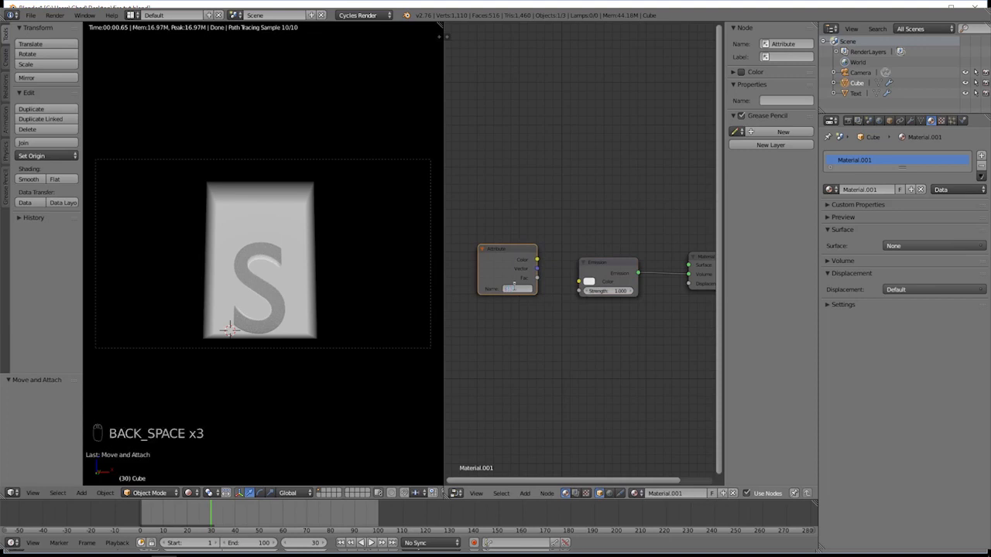
{"action": "key", "text": "Return"}
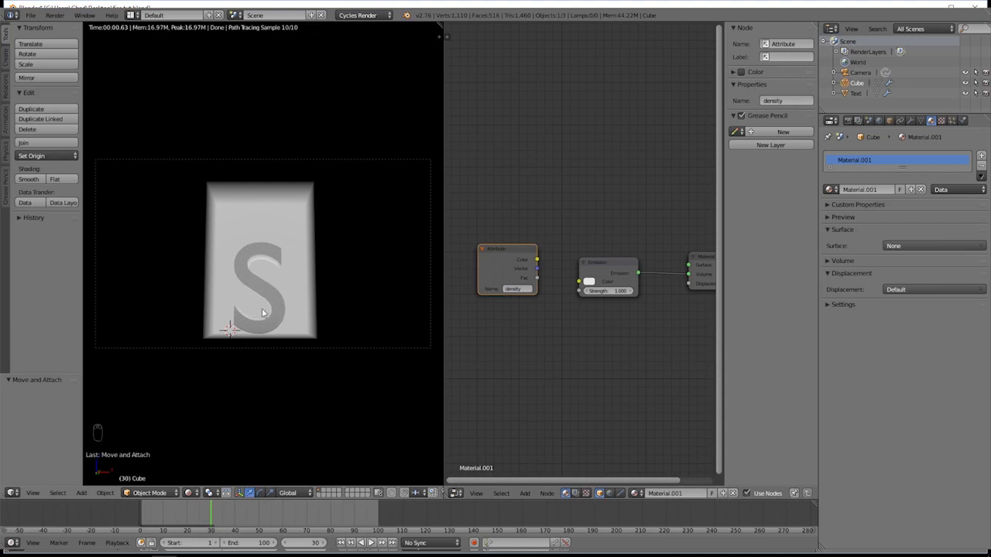
Connect the Attribute node's Color output to the Emission shader's Color input and inspect the rendered smoke up close.
{"action": "mouse_move", "coordinate": [515, 250]}
{"action": "left_mouse_down"}
{"action": "mouse_move", "coordinate": [487, 245]}
{"action": "mouse_move", "coordinate": [528, 261]}
{"action": "left_mouse_up"}
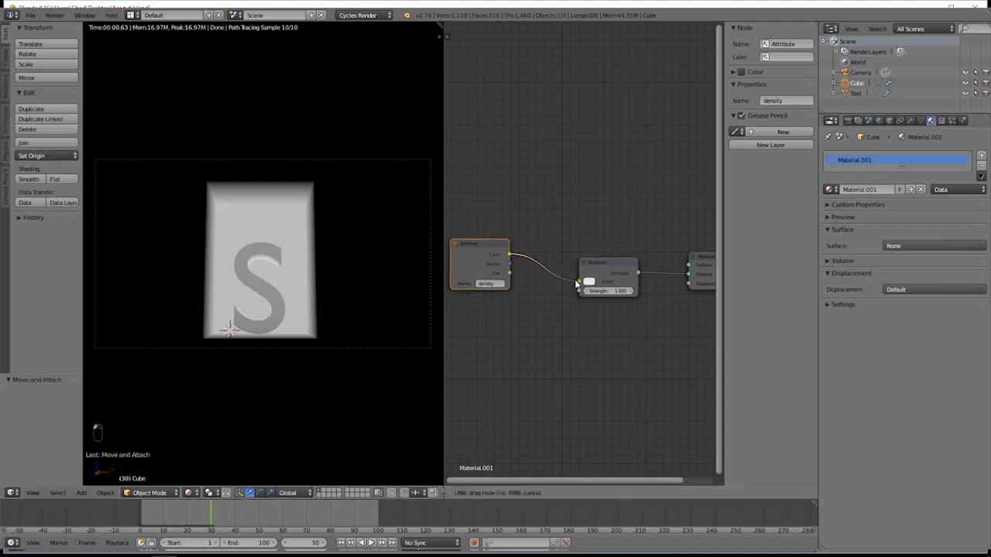
{"action": "left_click_drag", "start_coordinate": [577, 285], "coordinate": [579, 282]}
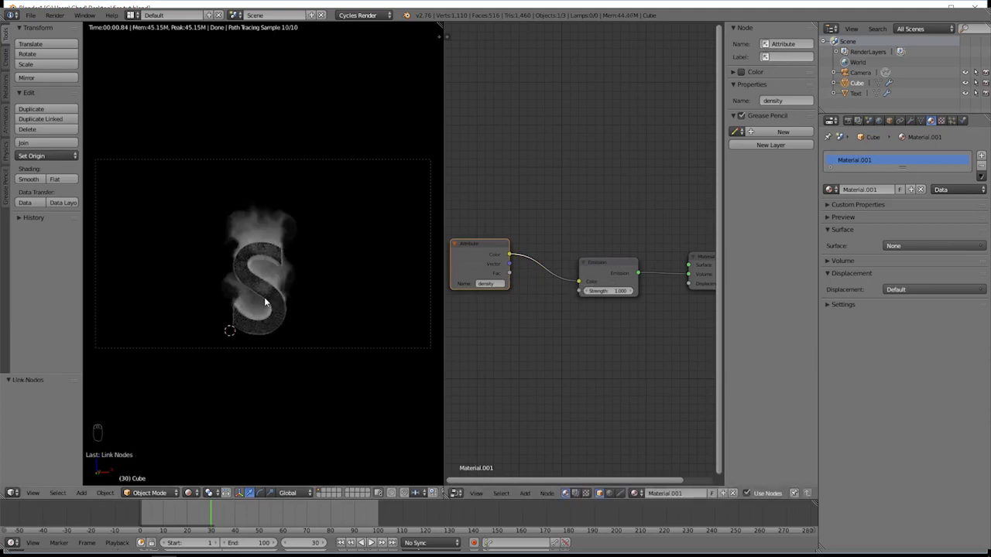
{"action": "scroll", "coordinate": [255, 288], "scroll_direction": "up", "scroll_amount": 5}
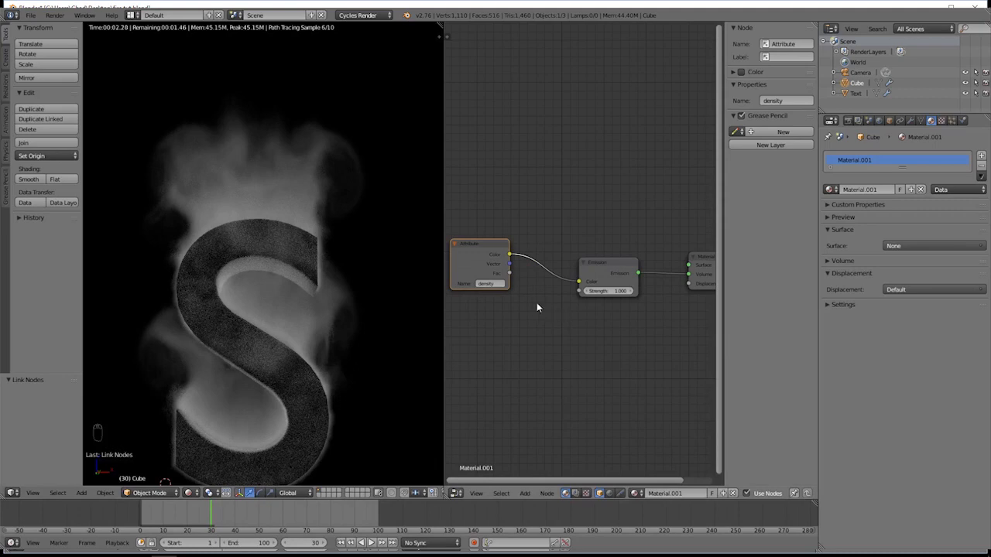
Space out the Attribute and Emission nodes and set the emission strength to 5.
{"action": "left_click_drag", "start_coordinate": [486, 244], "coordinate": [469, 243]}
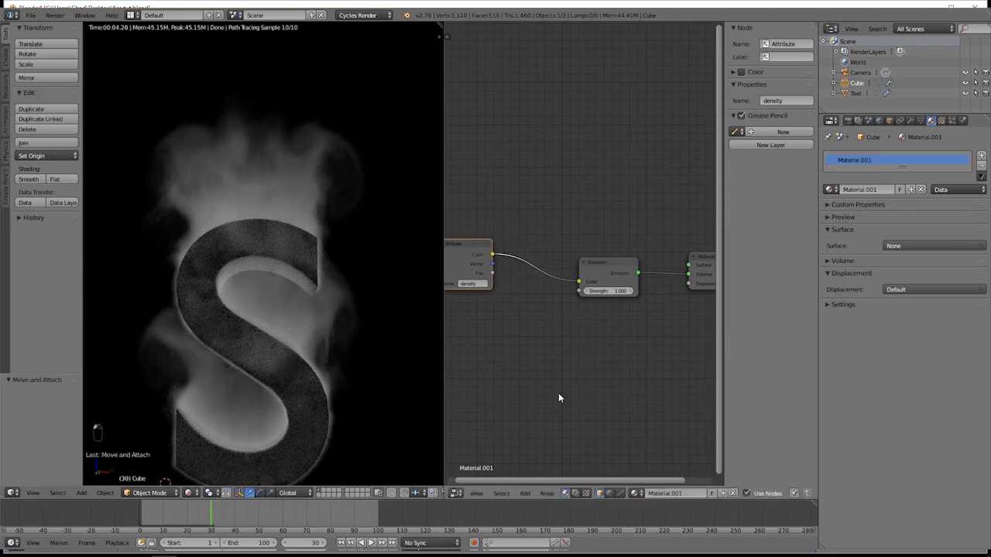
{"action": "left_click_drag", "start_coordinate": [602, 267], "coordinate": [582, 265]}
{"action": "left_click", "coordinate": [601, 283]}
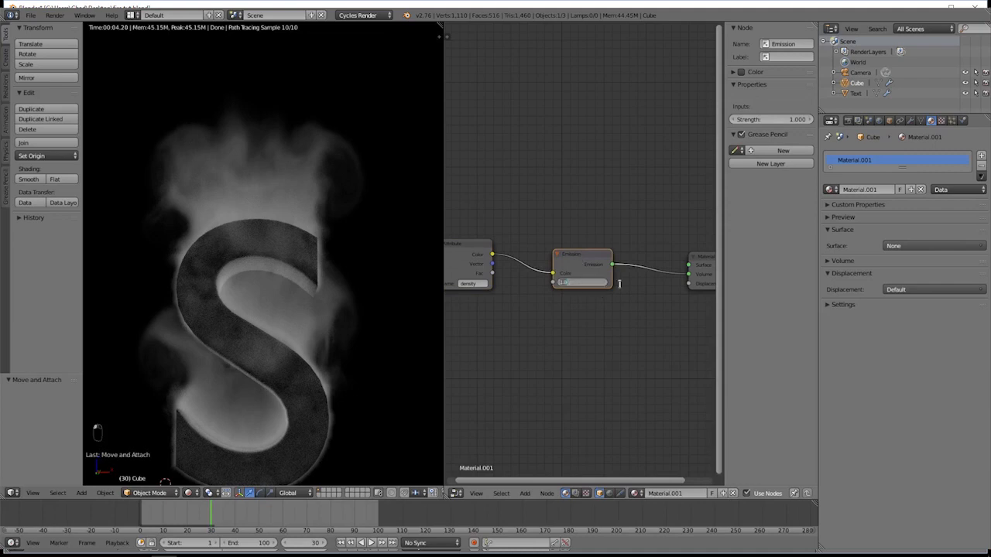
{"action": "type", "text": "5"}
{"action": "key", "text": "Return"}
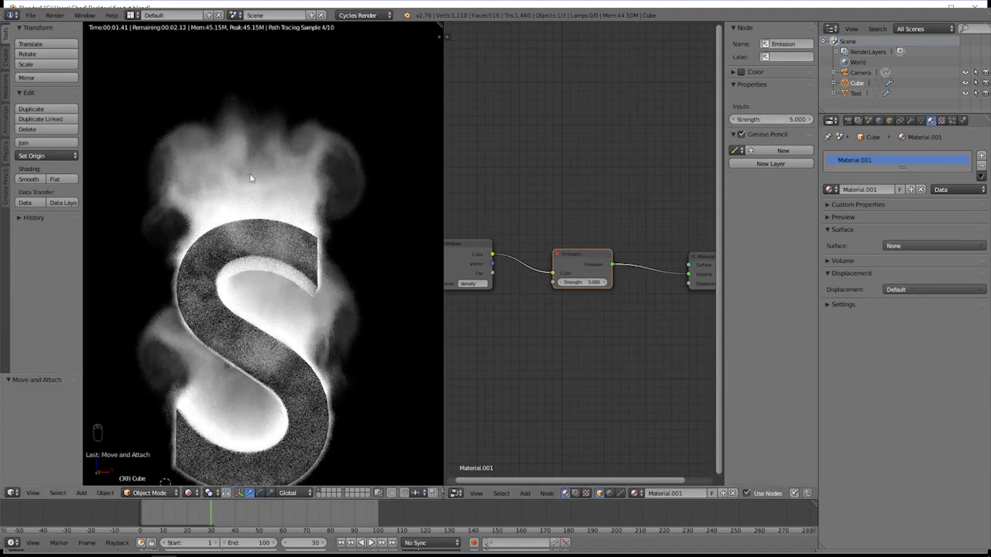
{"action": "scroll", "coordinate": [596, 224], "scroll_direction": "down", "scroll_amount": 1}
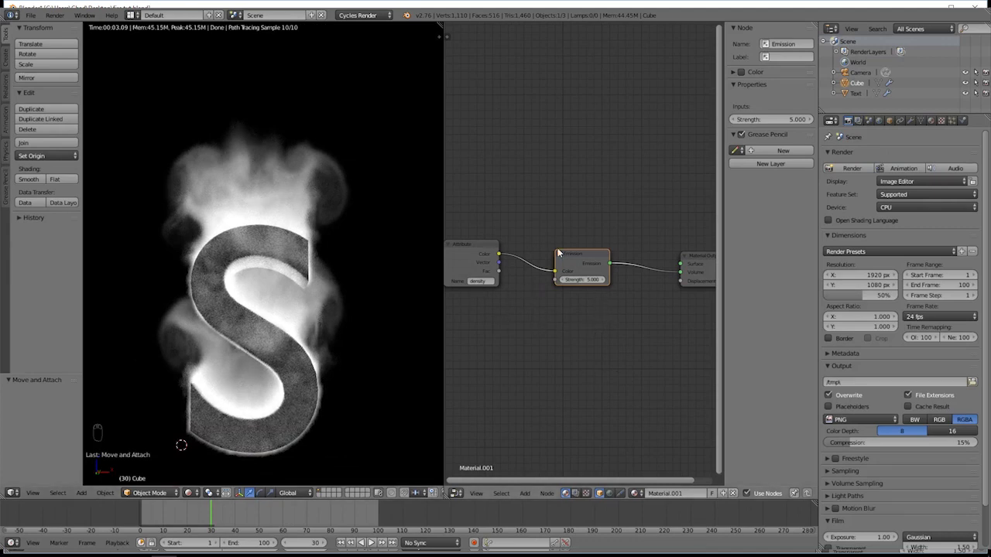
Insert a ColorRamp node on the link between the Attribute and Emission nodes.
{"action": "left_click_drag", "start_coordinate": [573, 254], "coordinate": [609, 261]}
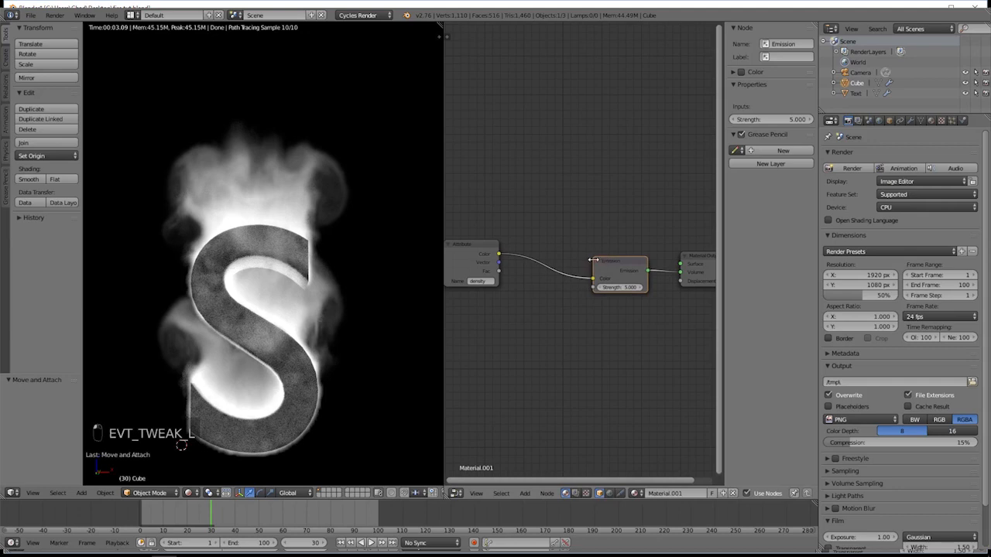
{"action": "key", "text": "shift+a"}
{"action": "mouse_move", "coordinate": [589, 306]}
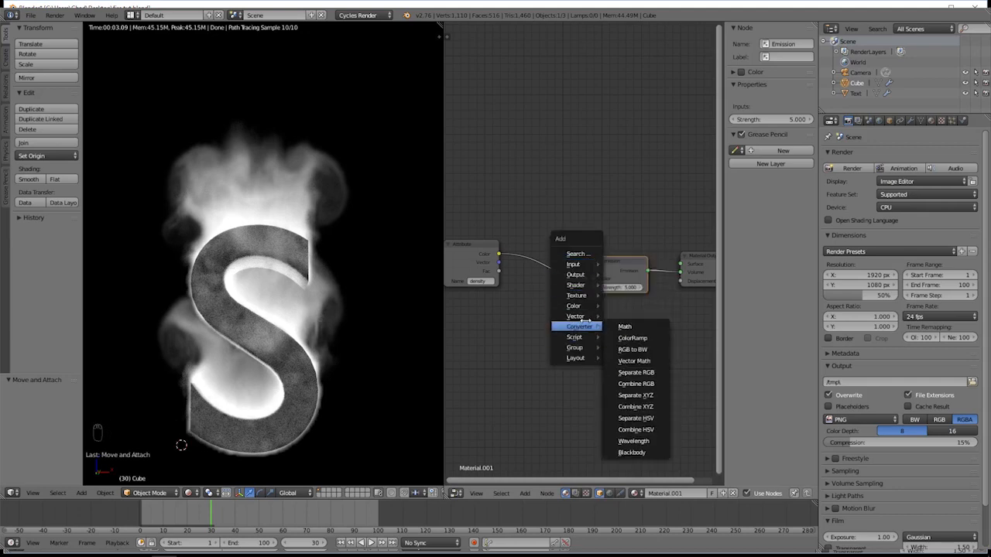
{"action": "left_click", "coordinate": [624, 338]}
{"action": "left_click", "coordinate": [542, 258]}
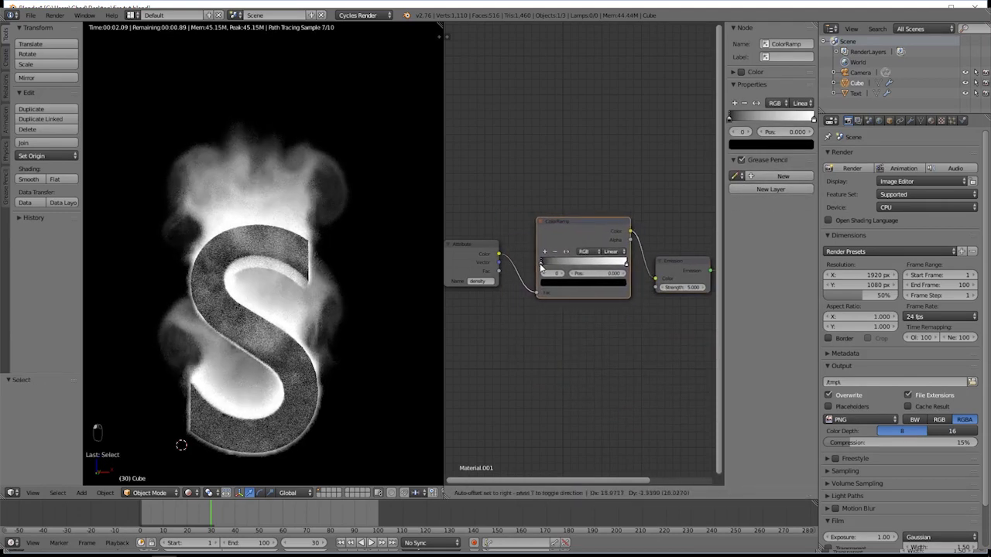
{"action": "left_click", "coordinate": [538, 260]}
Add a color stop at position 0.5 of the ColorRamp and set its color to dark red.
{"action": "left_click_drag", "start_coordinate": [540, 267], "coordinate": [418, 247]}
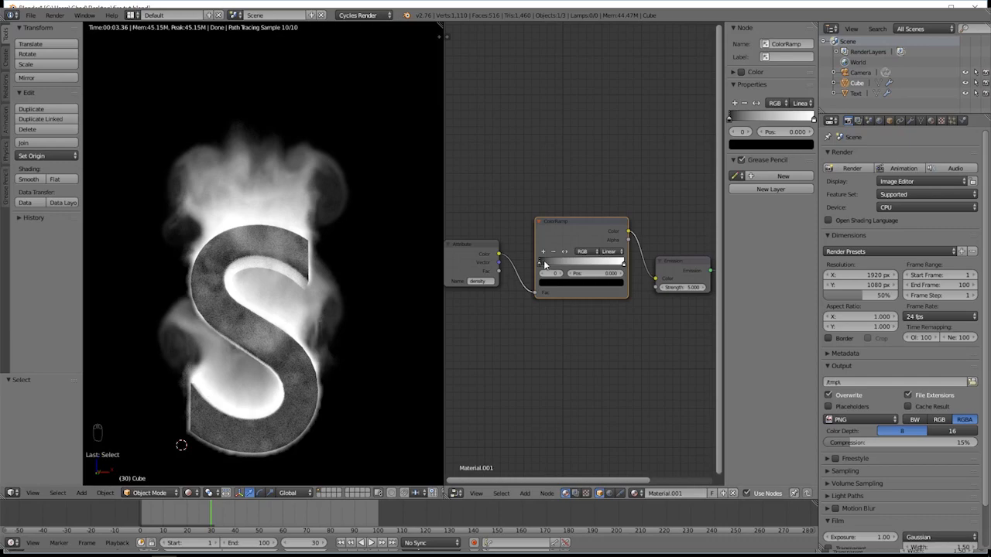
{"action": "mouse_move", "coordinate": [623, 264]}
{"action": "left_mouse_down"}
{"action": "mouse_move", "coordinate": [555, 252]}
{"action": "mouse_move", "coordinate": [633, 262]}
{"action": "left_mouse_up"}
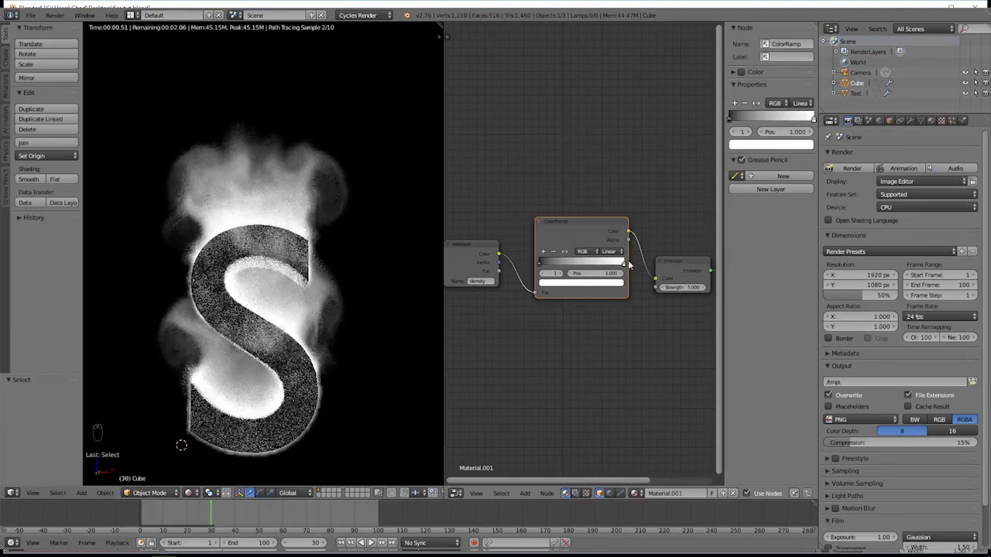
{"action": "left_click", "coordinate": [543, 253]}
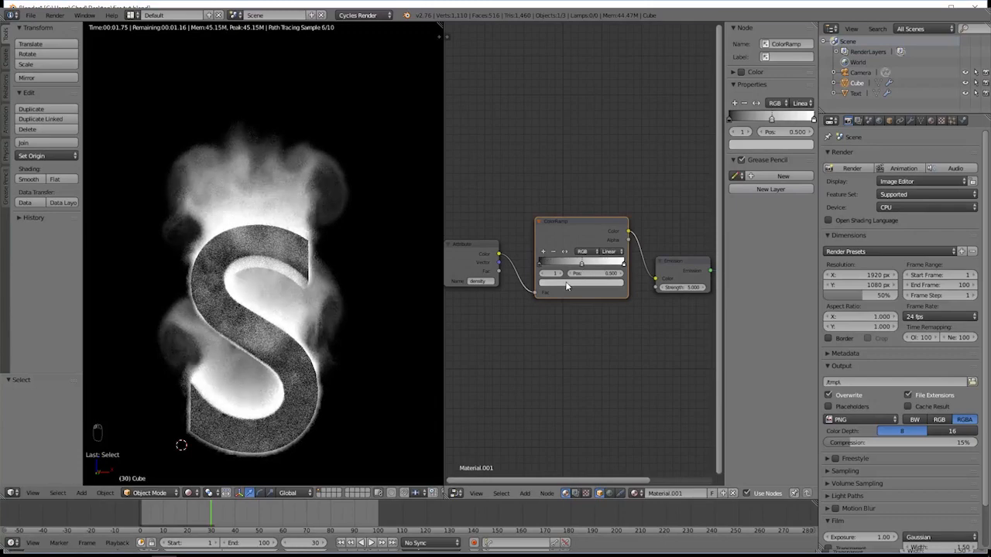
{"action": "left_click", "coordinate": [566, 284]}
{"action": "left_click", "coordinate": [571, 225]}
{"action": "left_click_drag", "start_coordinate": [571, 226], "coordinate": [572, 228]}
{"action": "left_click_drag", "start_coordinate": [607, 185], "coordinate": [607, 204]}
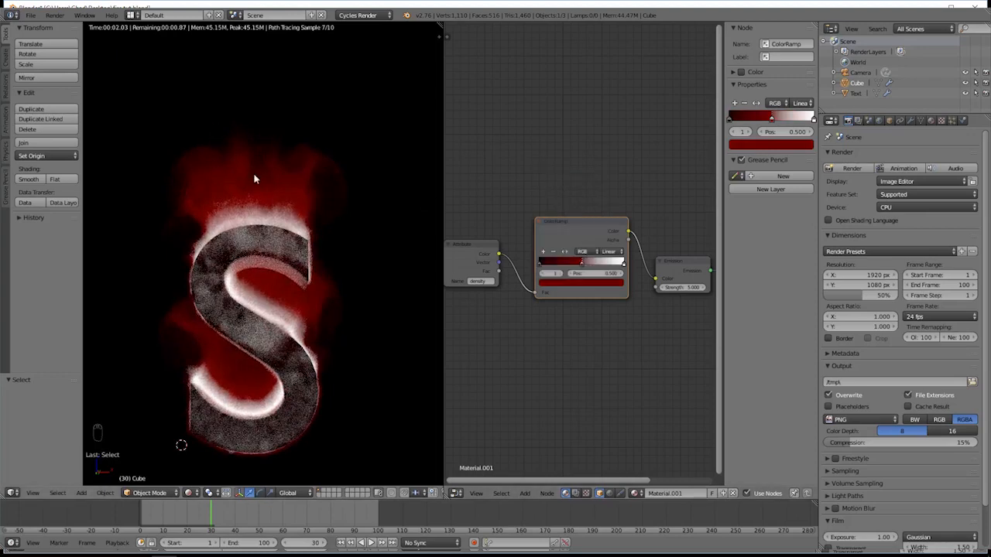
Move the dark red ColorRamp stop to about 0.284 and add an orange stop at about 0.523.
{"action": "left_click_drag", "start_coordinate": [582, 263], "coordinate": [562, 260]}
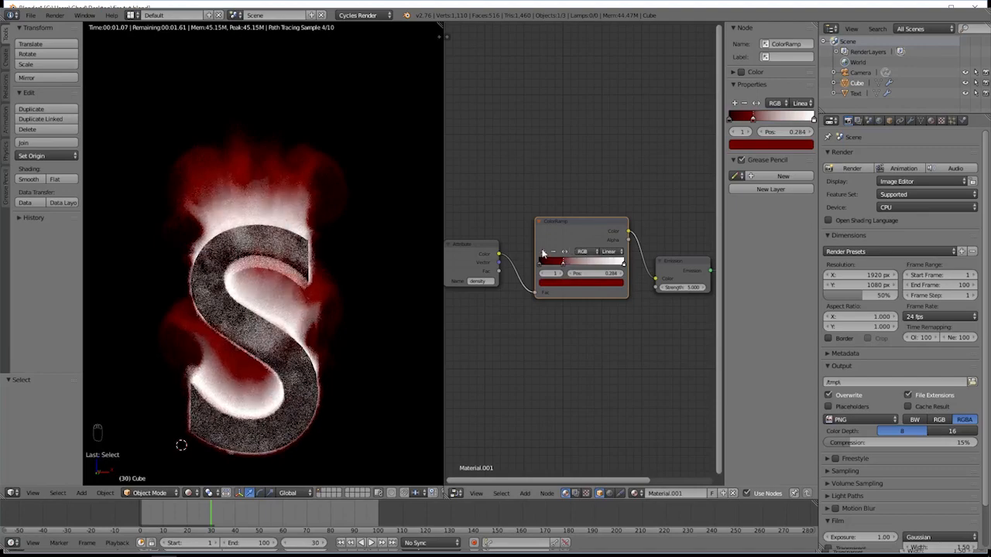
{"action": "left_click", "coordinate": [545, 253]}
{"action": "left_click_drag", "start_coordinate": [552, 265], "coordinate": [584, 266]}
{"action": "left_click", "coordinate": [578, 280]}
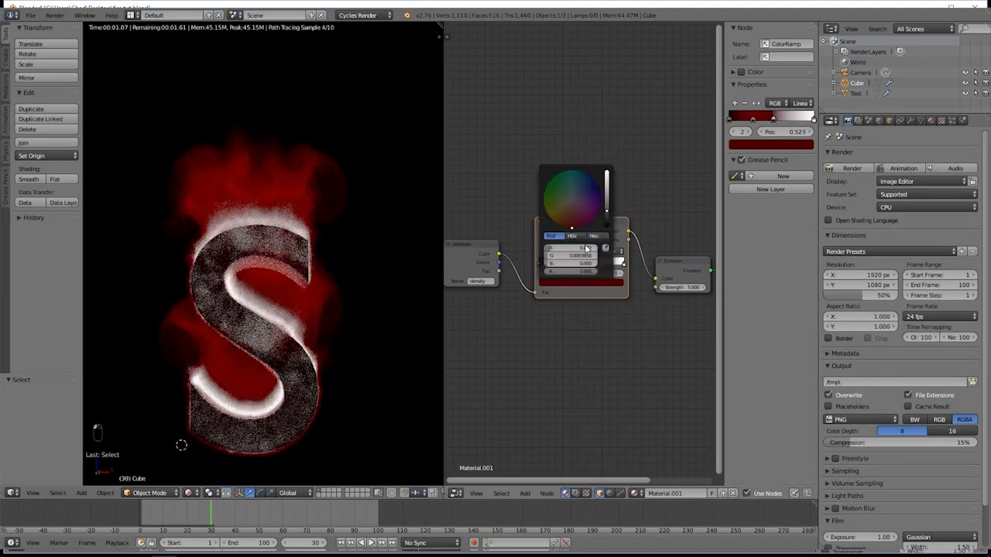
{"action": "mouse_move", "coordinate": [607, 209]}
{"action": "left_mouse_down"}
{"action": "mouse_move", "coordinate": [607, 191]}
{"action": "mouse_move", "coordinate": [561, 217]}
{"action": "left_mouse_up"}
{"action": "left_click_drag", "start_coordinate": [607, 191], "coordinate": [607, 187]}
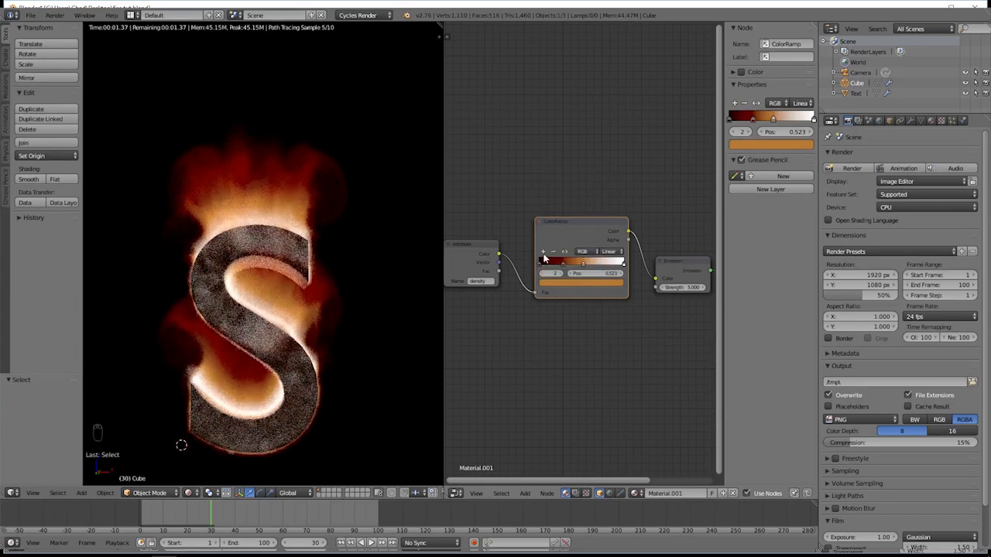
Add a color stop at about 0.917 of the ColorRamp and set its color to pale yellow.
{"action": "left_click", "coordinate": [544, 251]}
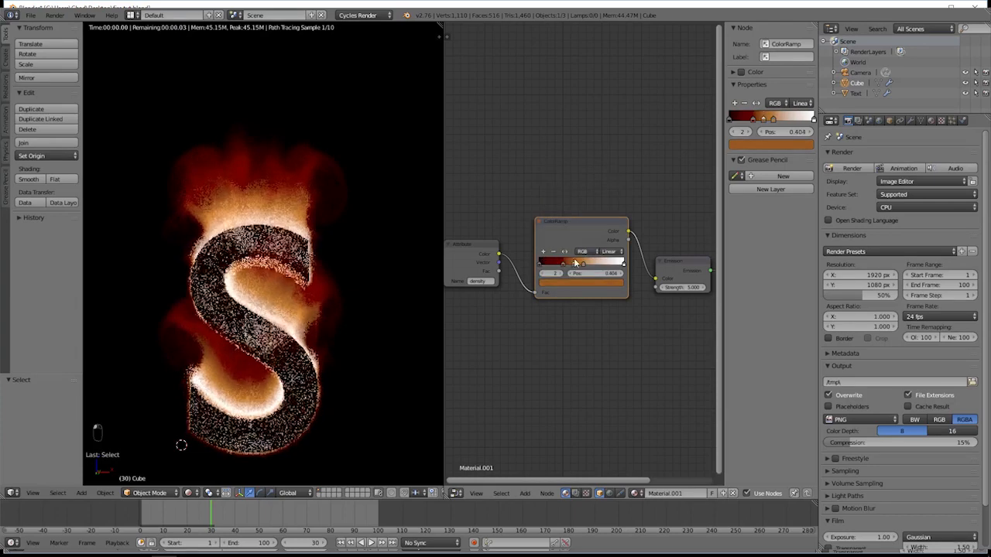
{"action": "left_click_drag", "start_coordinate": [573, 264], "coordinate": [617, 263]}
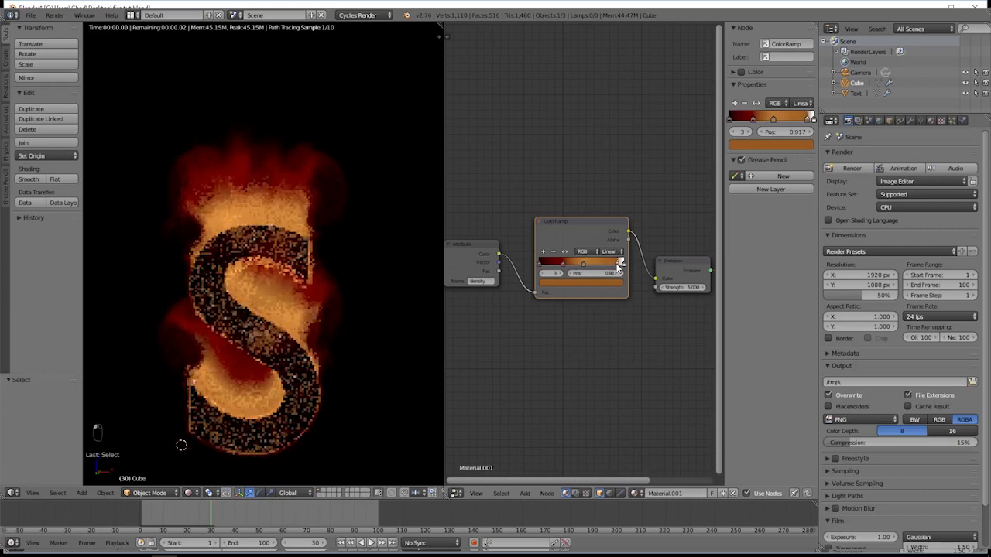
{"action": "left_click", "coordinate": [603, 283]}
{"action": "left_click_drag", "start_coordinate": [607, 190], "coordinate": [607, 174]}
{"action": "left_click_drag", "start_coordinate": [566, 209], "coordinate": [562, 208]}
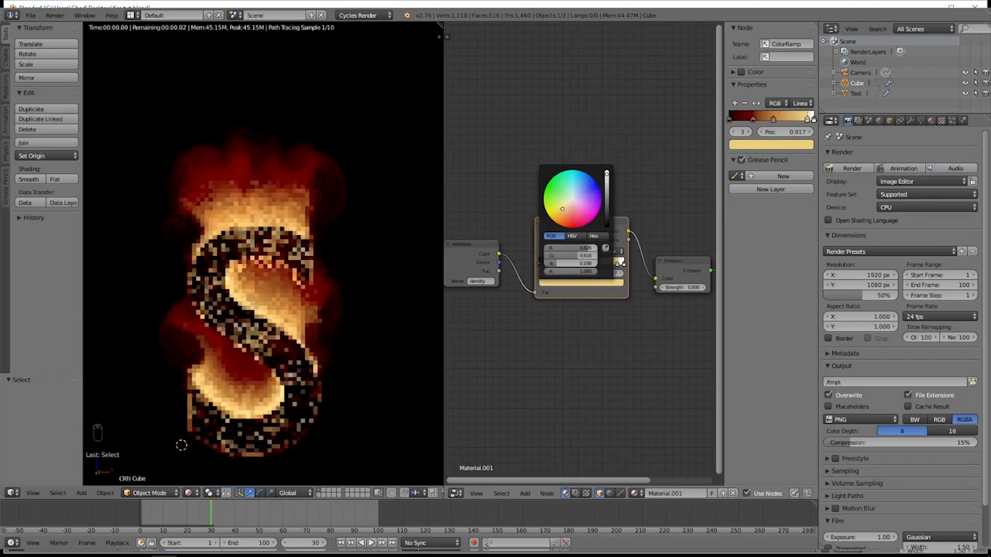
Add another ColorRamp stop at about 0.940 near the white end and color it light blue.
{"action": "left_click", "coordinate": [544, 252]}
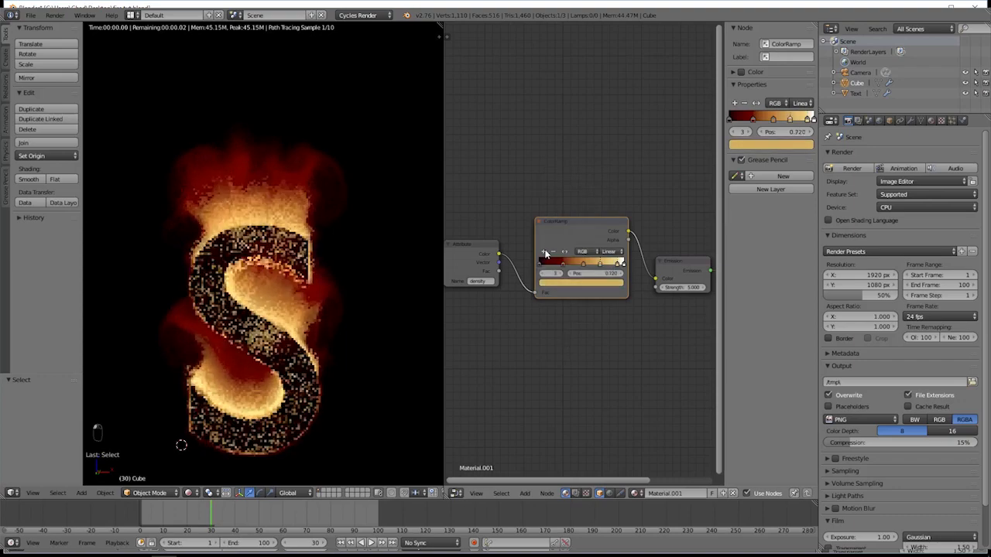
{"action": "left_click", "coordinate": [609, 265]}
{"action": "left_click_drag", "start_coordinate": [609, 266], "coordinate": [619, 266]}
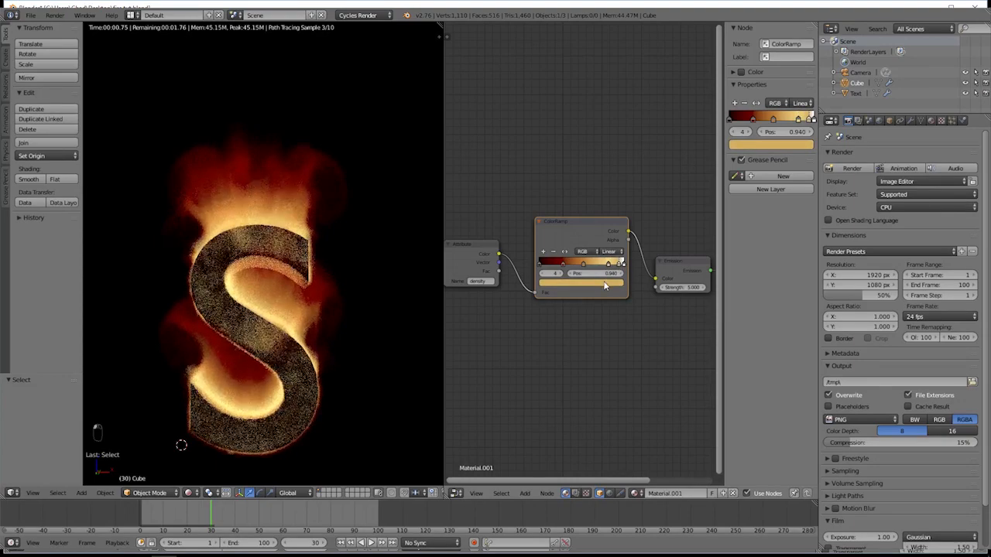
{"action": "left_click", "coordinate": [608, 283]}
{"action": "left_click", "coordinate": [574, 199]}
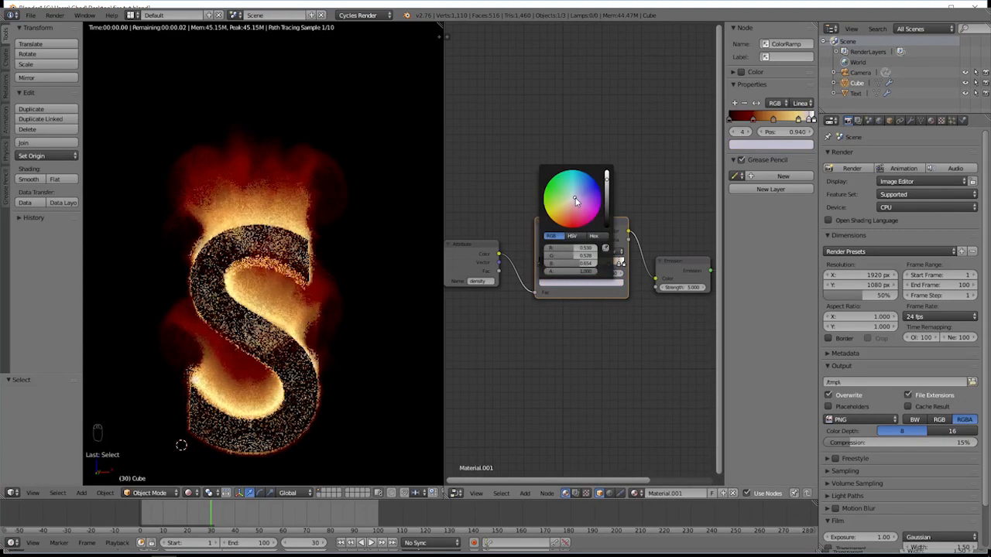
{"action": "left_click_drag", "start_coordinate": [607, 181], "coordinate": [576, 191]}
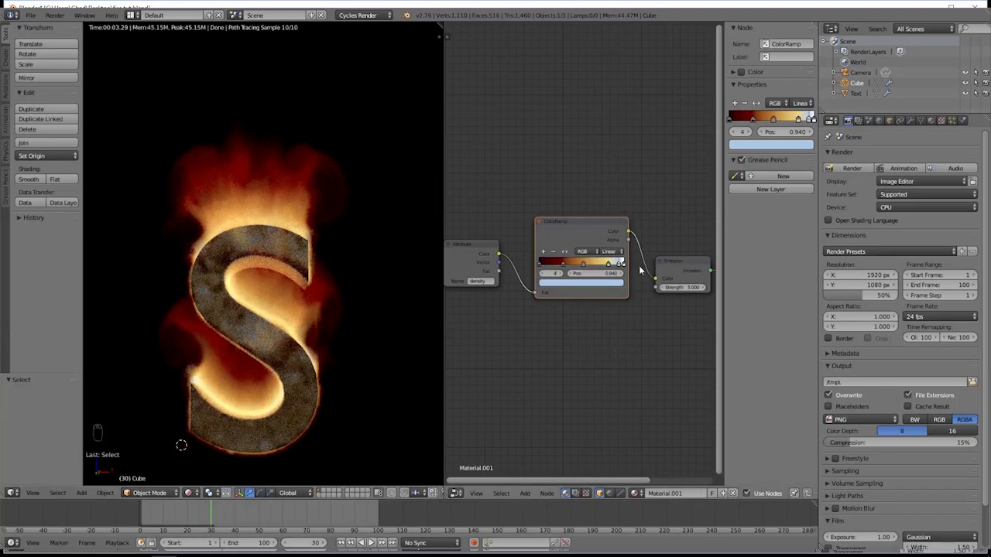
Shift the light blue ColorRamp stop to about 0.982 and the pale yellow stop to about 0.784, keeping it yellow.
{"action": "left_click_drag", "start_coordinate": [619, 264], "coordinate": [623, 267]}
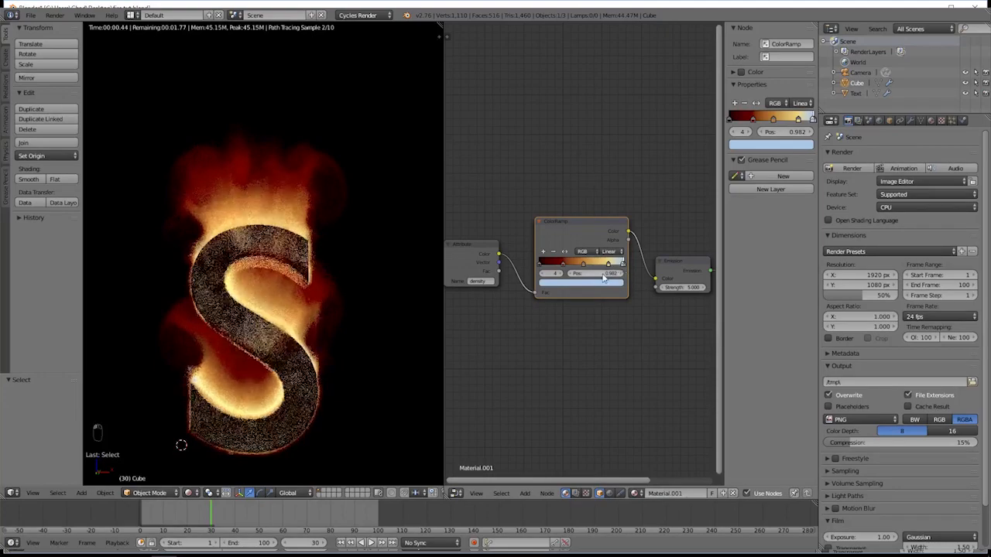
{"action": "left_click", "coordinate": [607, 264]}
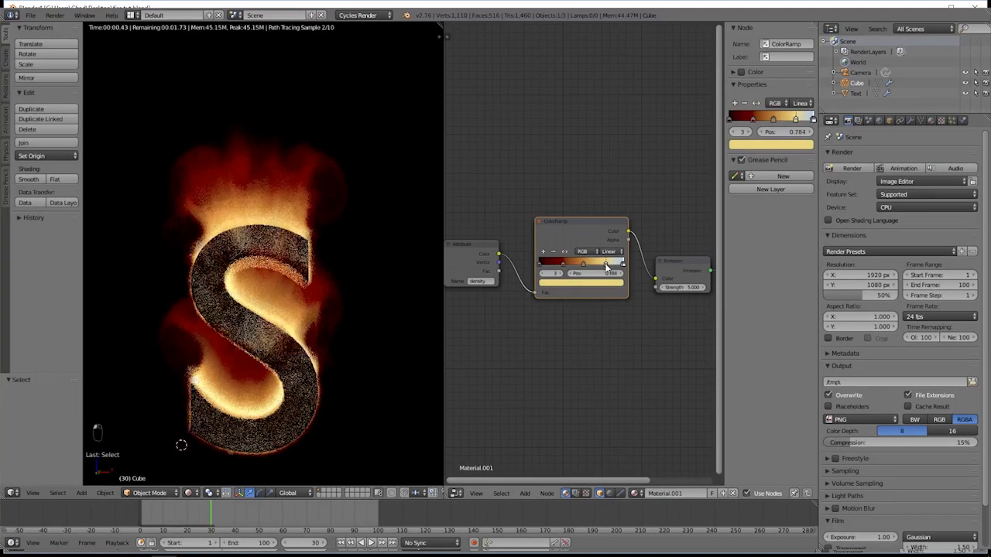
{"action": "left_click", "coordinate": [582, 284]}
{"action": "left_click", "coordinate": [568, 214]}
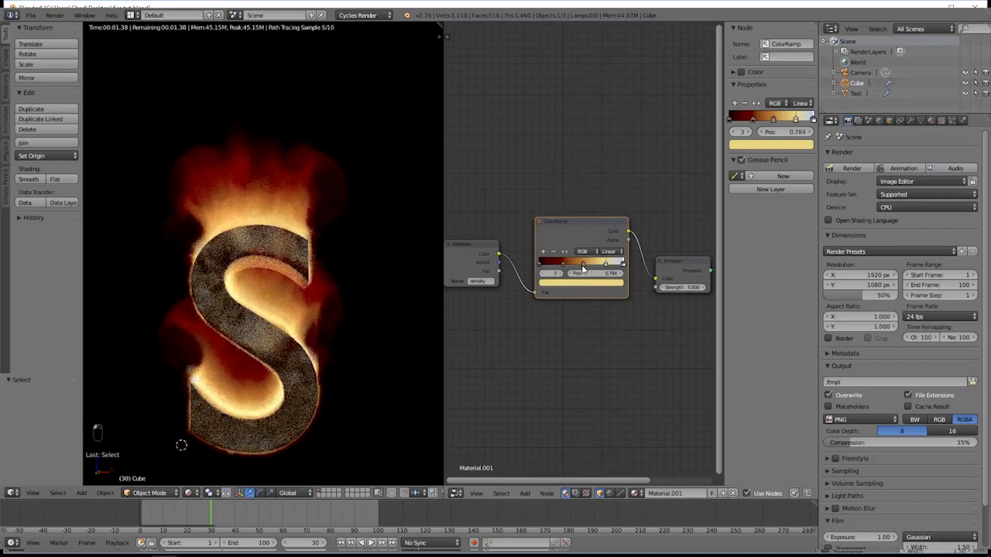
Move the dark red stop closer to black, then brighten the orange stop and place it at about 0.592.
{"action": "left_click", "coordinate": [557, 264]}
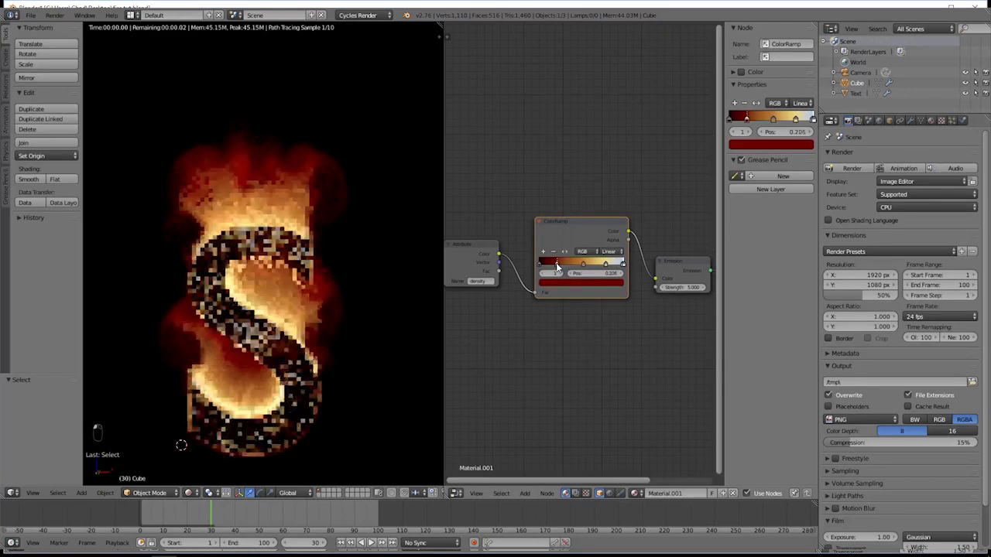
{"action": "left_click_drag", "start_coordinate": [583, 264], "coordinate": [574, 266]}
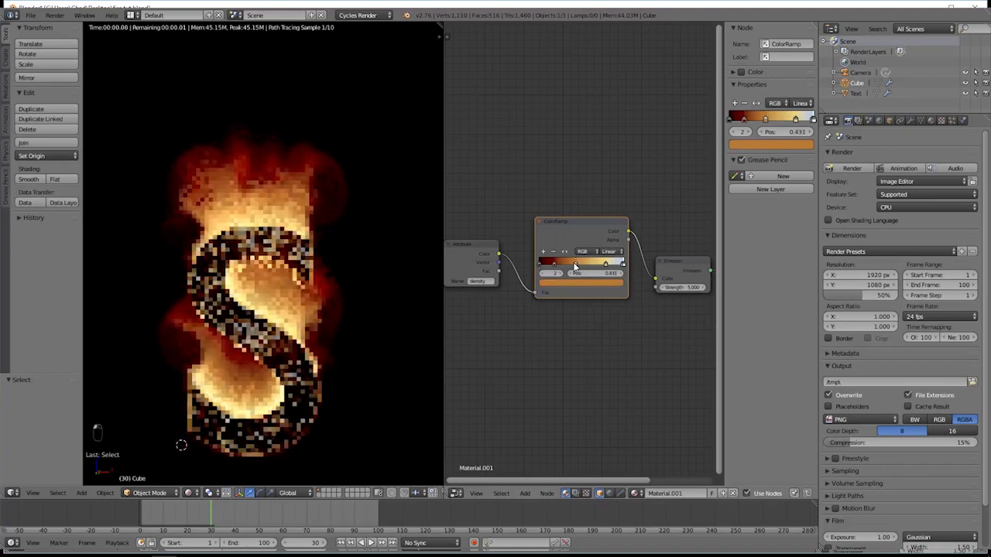
{"action": "left_click", "coordinate": [581, 283]}
{"action": "left_click", "coordinate": [560, 221]}
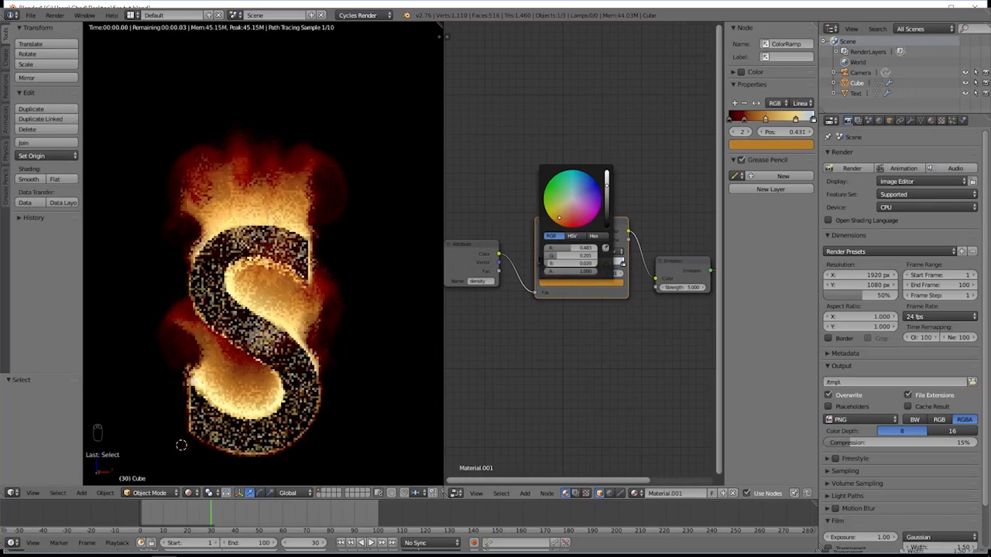
{"action": "left_click", "coordinate": [560, 218]}
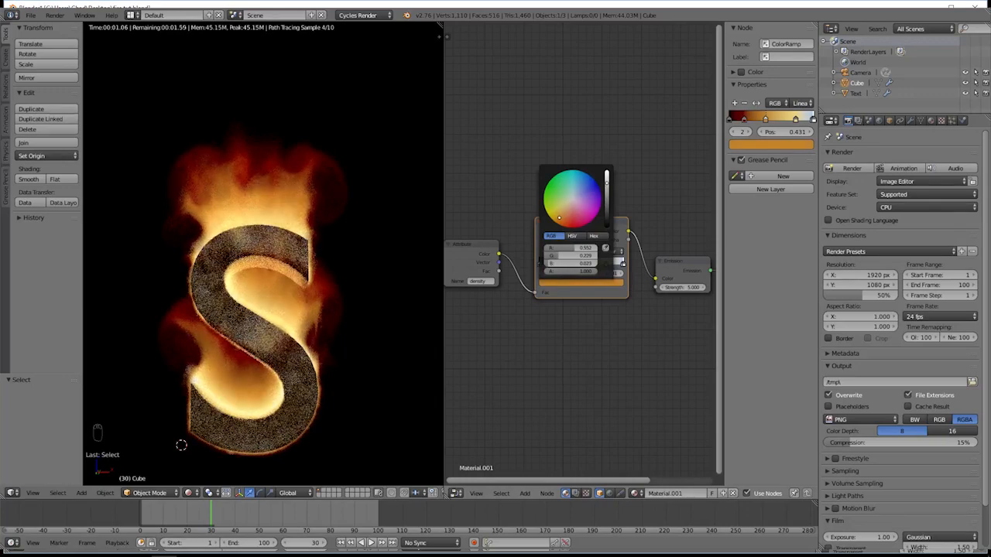
{"action": "left_click_drag", "start_coordinate": [577, 264], "coordinate": [590, 267]}
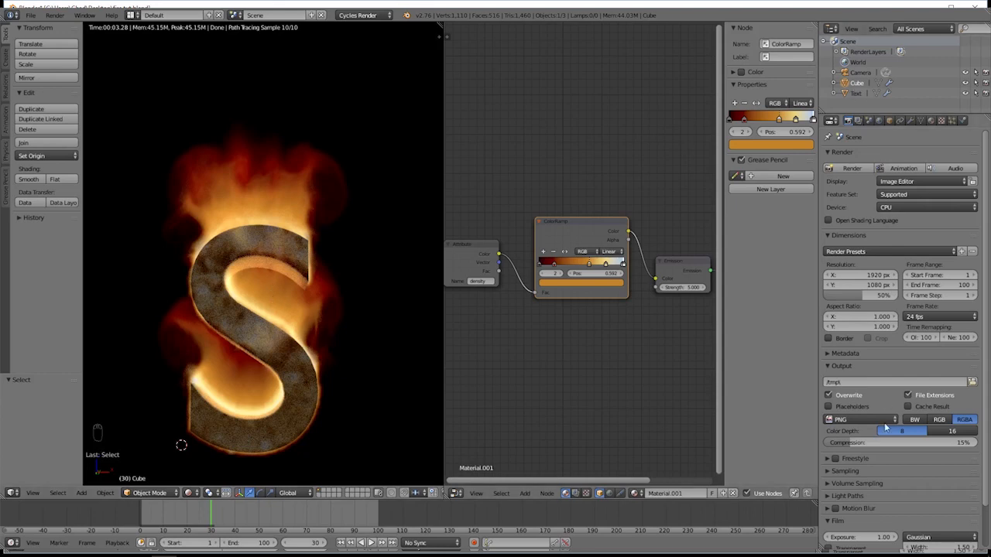
Set the Cycles preview samples to 50 in the sampling settings.
{"action": "scroll", "coordinate": [878, 438], "scroll_direction": "down", "scroll_amount": 1}
{"action": "left_click", "coordinate": [830, 450]}
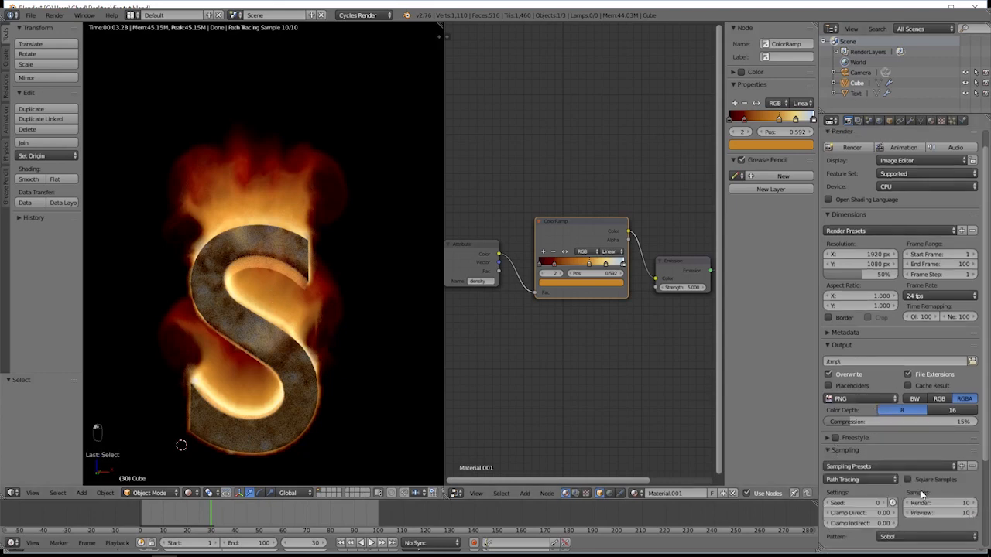
{"action": "left_click", "coordinate": [923, 515]}
{"action": "type", "text": "50"}
{"action": "key", "text": "Return"}
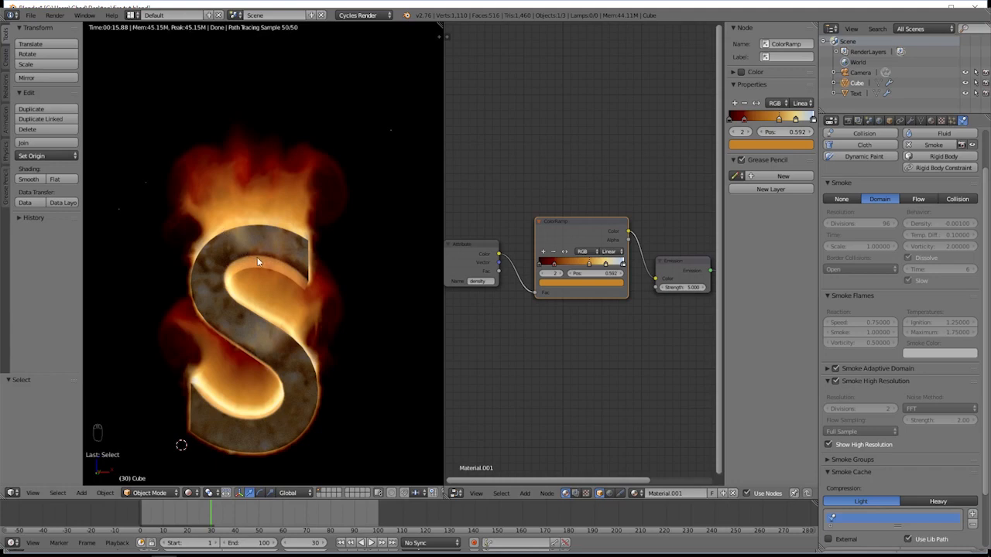
Return the viewport to solid shading, save the file and free all physics bakes of the smoke simulation.
{"action": "key", "text": "shift+z"}
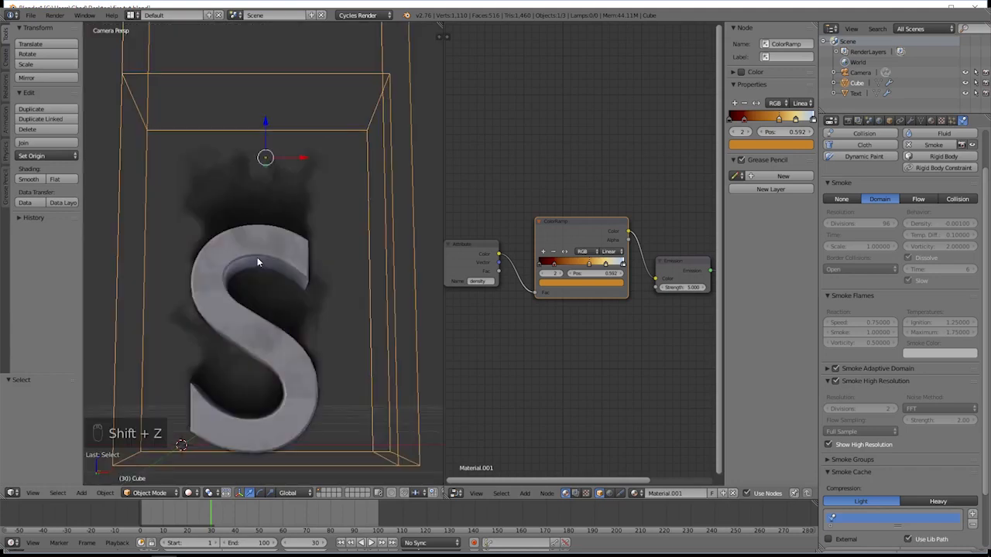
{"action": "key", "text": "ctrl+s"}
{"action": "left_click", "coordinate": [265, 258]}
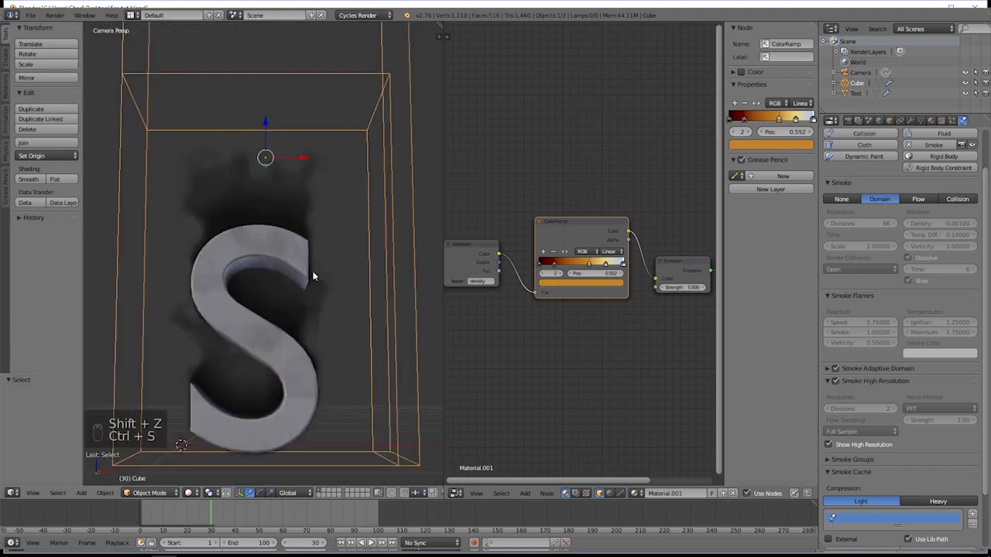
{"action": "scroll", "coordinate": [929, 465], "scroll_direction": "down", "scroll_amount": 3}
{"action": "left_click", "coordinate": [935, 515]}
Set the smoke high resolution divisions to 4 and the domain resolution divisions to 120, then save the file.
{"action": "scroll", "coordinate": [924, 418], "scroll_direction": "up", "scroll_amount": 4}
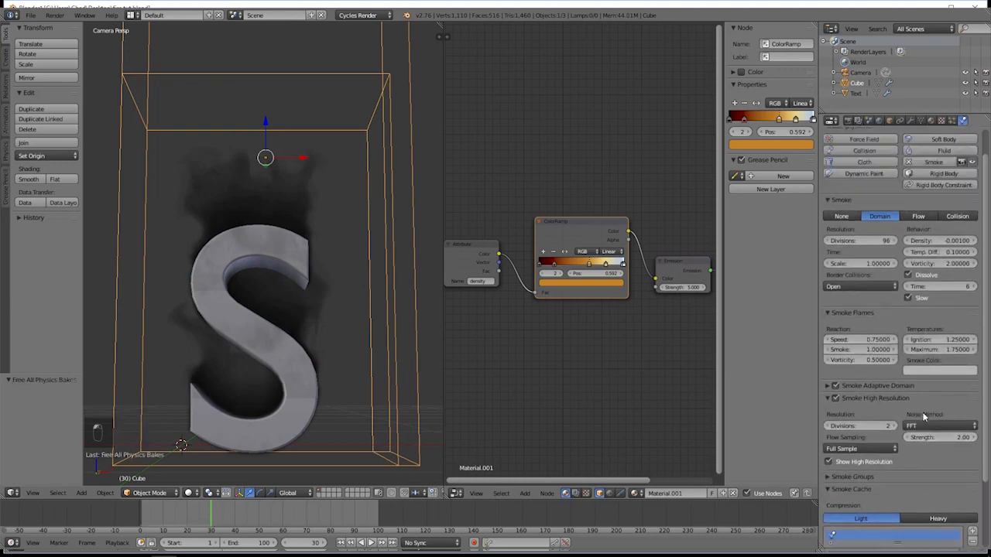
{"action": "left_click", "coordinate": [894, 427]}
{"action": "left_click", "coordinate": [894, 427]}
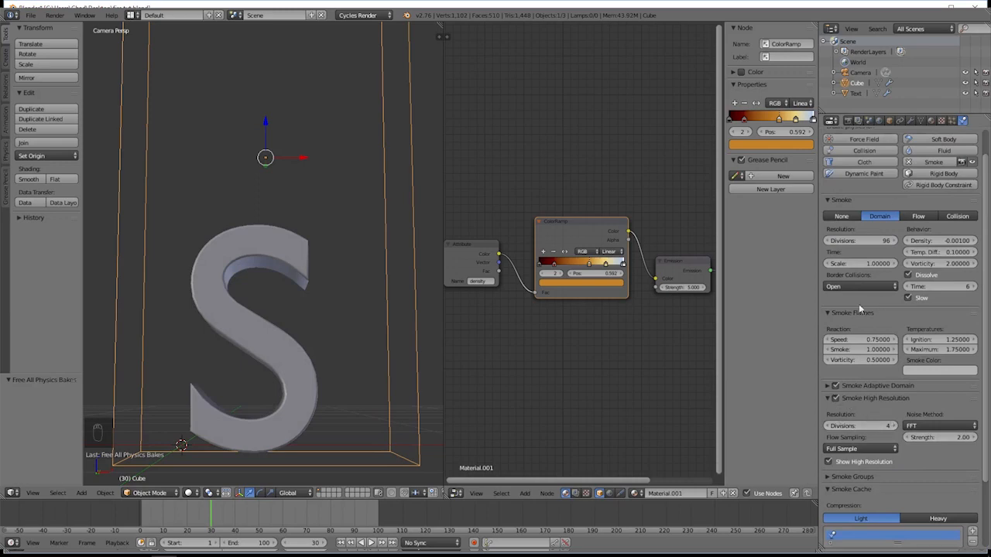
{"action": "left_click", "coordinate": [863, 241]}
{"action": "key", "text": "Return"}
{"action": "key", "text": "ctrl+s"}
{"action": "left_click", "coordinate": [877, 251]}
Bake all dynamics, stop the bake early, and check the finer flames around the letter in the rendered camera view.
{"action": "scroll", "coordinate": [882, 372], "scroll_direction": "down", "scroll_amount": 3}
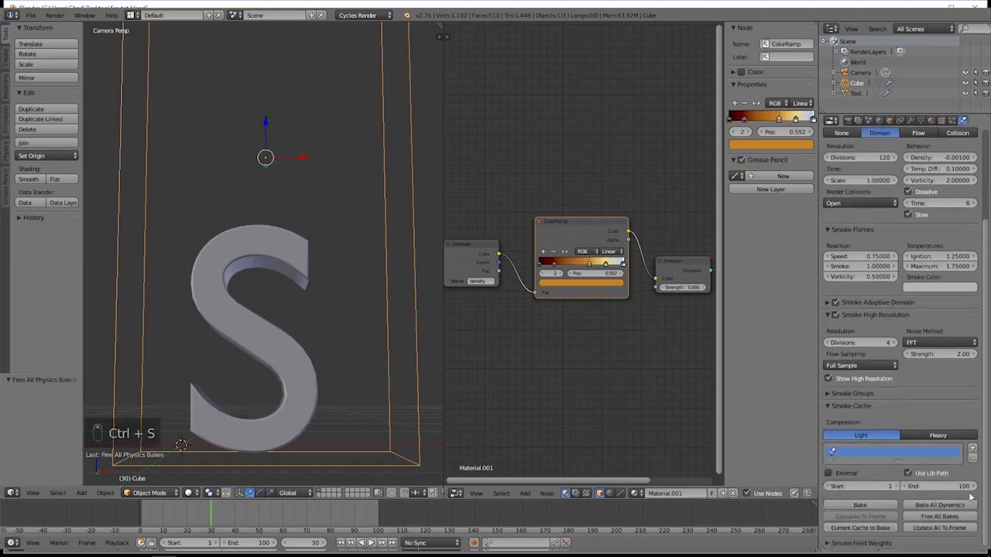
{"action": "left_click", "coordinate": [941, 505]}
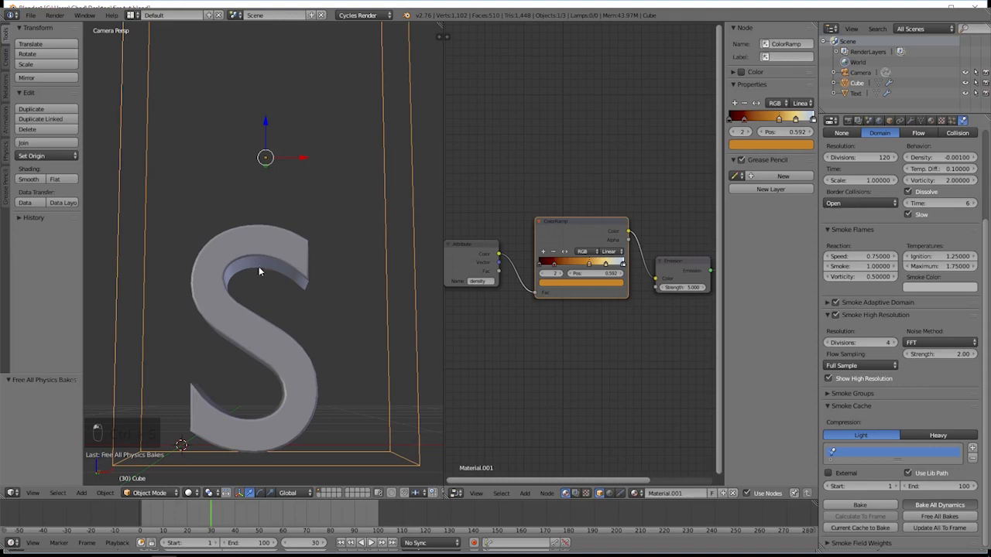
{"action": "key", "text": "Escape"}
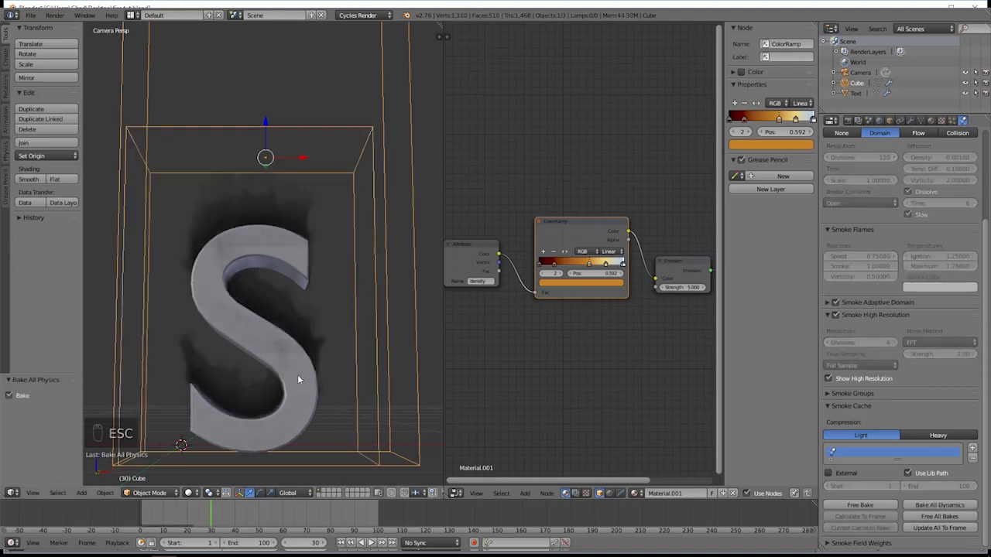
{"action": "key", "text": "shift+z"}
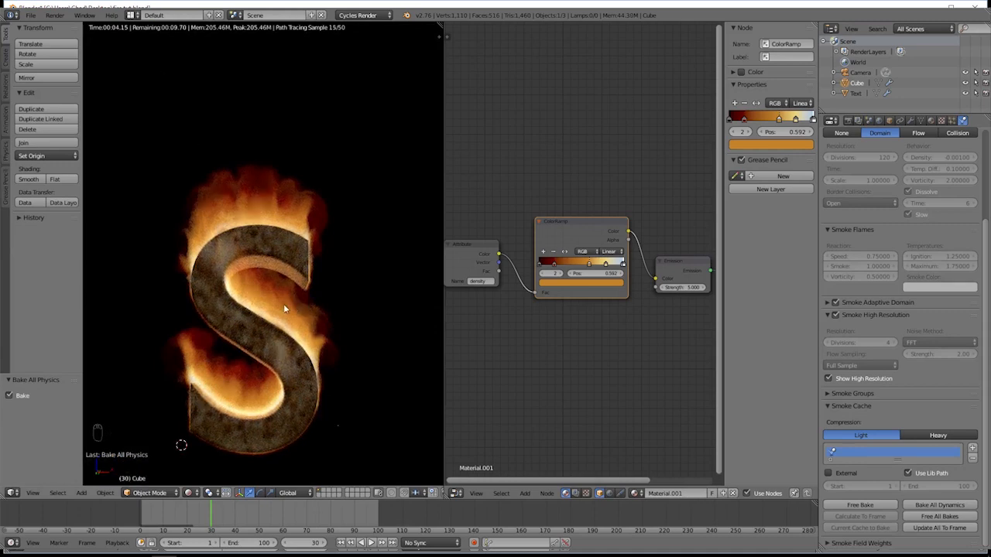
{"action": "scroll", "coordinate": [281, 302], "scroll_direction": "down", "scroll_amount": 4}
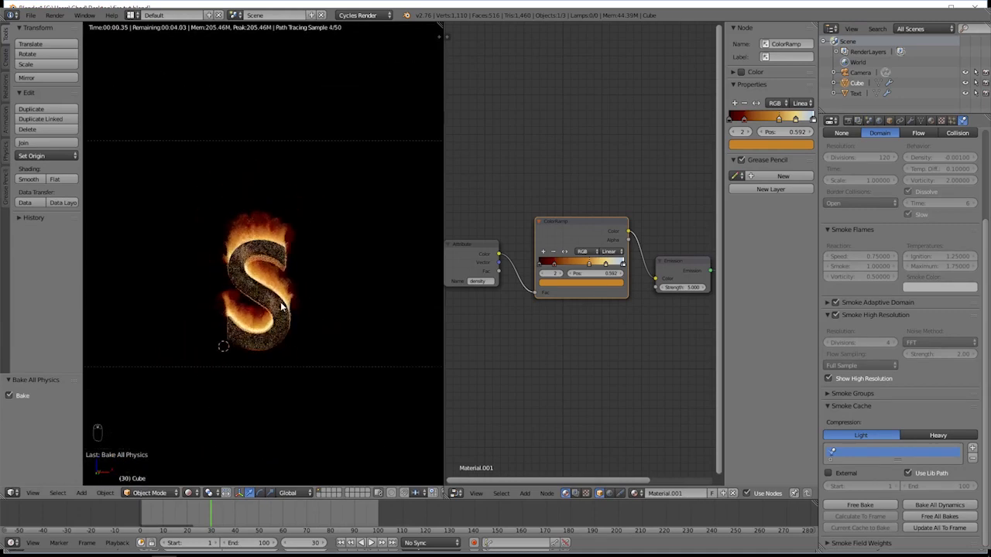
{"action": "scroll", "coordinate": [281, 308], "scroll_direction": "up", "scroll_amount": 2}
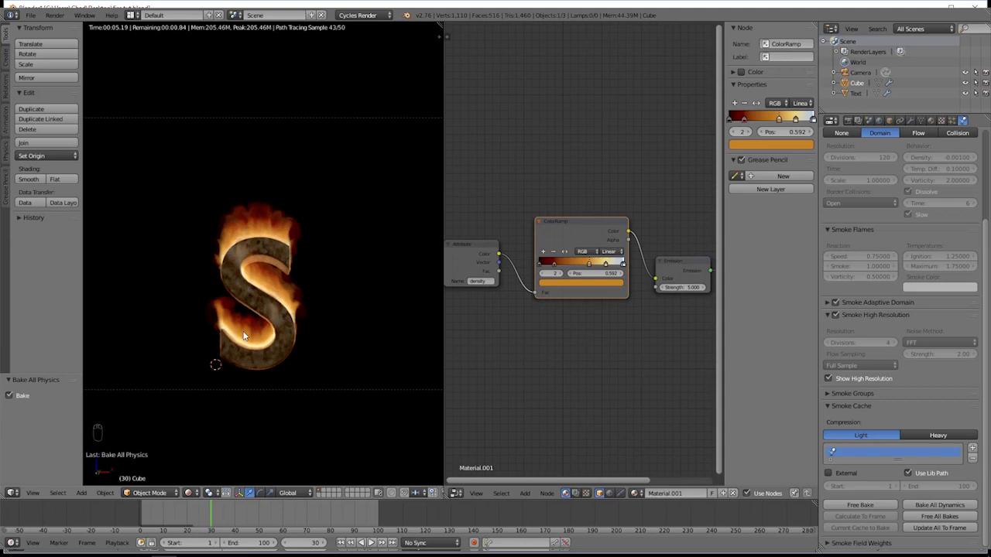
{"action": "key", "text": "Escape"}
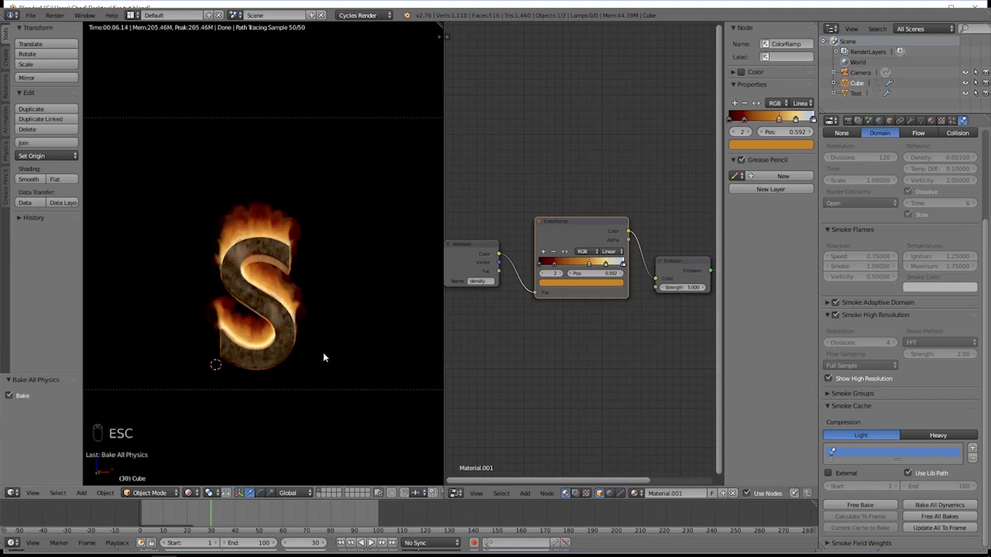
{"action": "key", "text": "shift+z"}
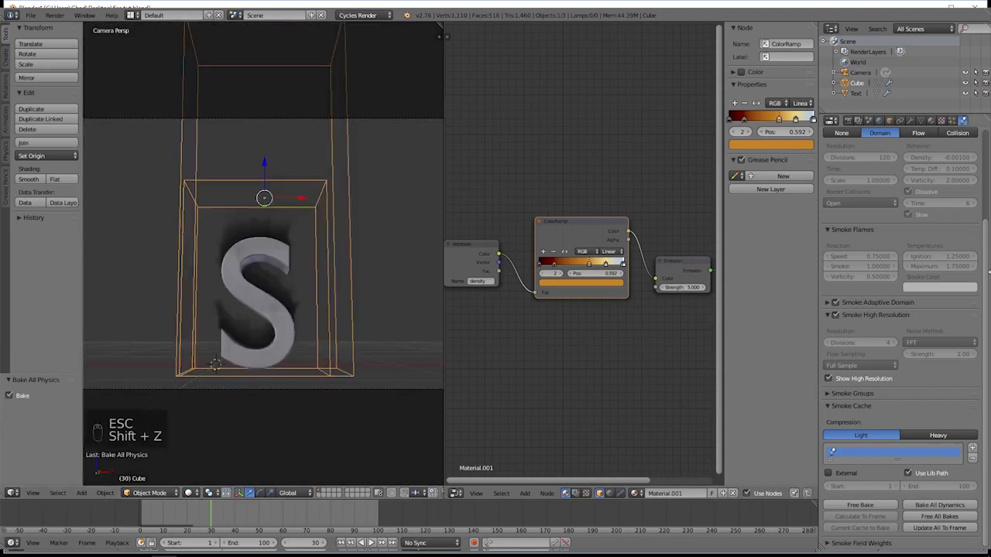
Set the render resolution scale to 100% and both the render and preview samples to 25.
{"action": "left_click", "coordinate": [849, 121]}
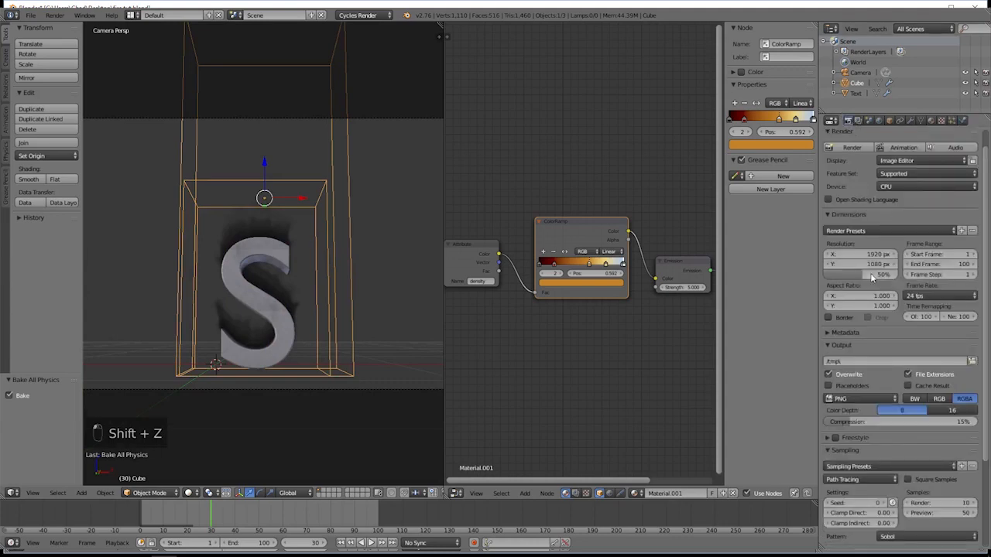
{"action": "left_click_drag", "start_coordinate": [866, 277], "coordinate": [904, 276]}
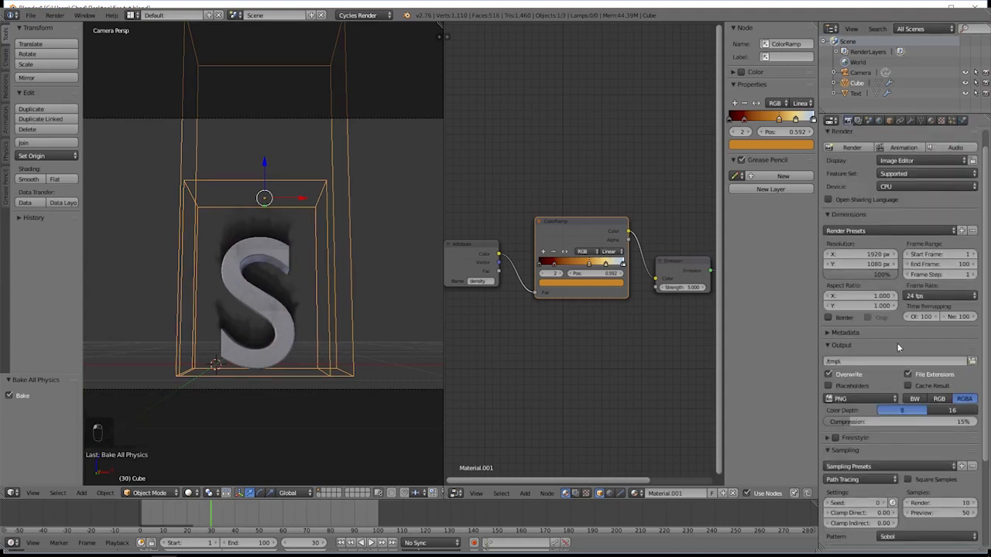
{"action": "left_click", "coordinate": [929, 503]}
{"action": "type", "text": "25"}
{"action": "key", "text": "Return"}
{"action": "left_click", "coordinate": [925, 512]}
{"action": "type", "text": "25"}
{"action": "key", "text": "Return"}
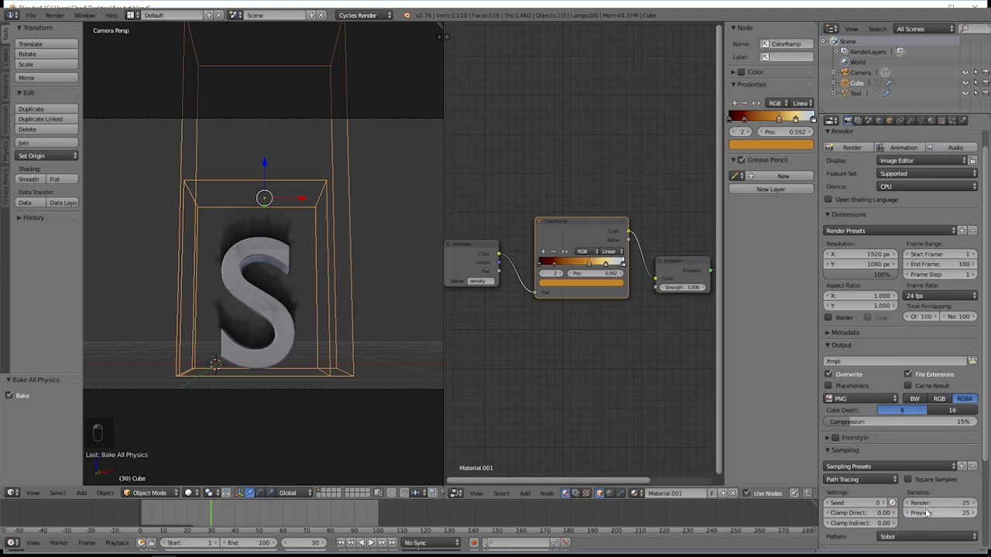
Apply the Full Global Illumination integrator preset to the render's light paths.
{"action": "scroll", "coordinate": [926, 508], "scroll_direction": "down", "scroll_amount": 4}
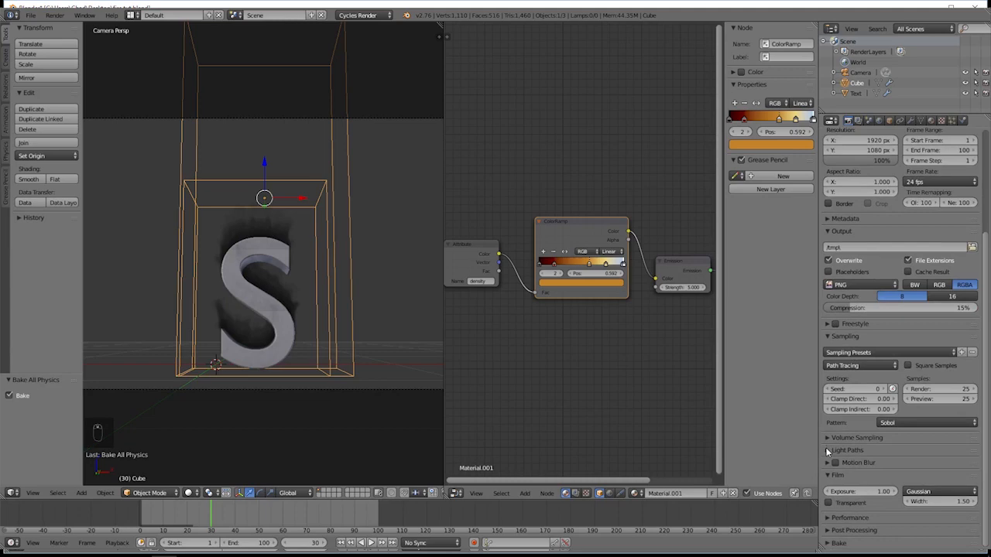
{"action": "left_click", "coordinate": [828, 449]}
{"action": "left_click", "coordinate": [899, 467]}
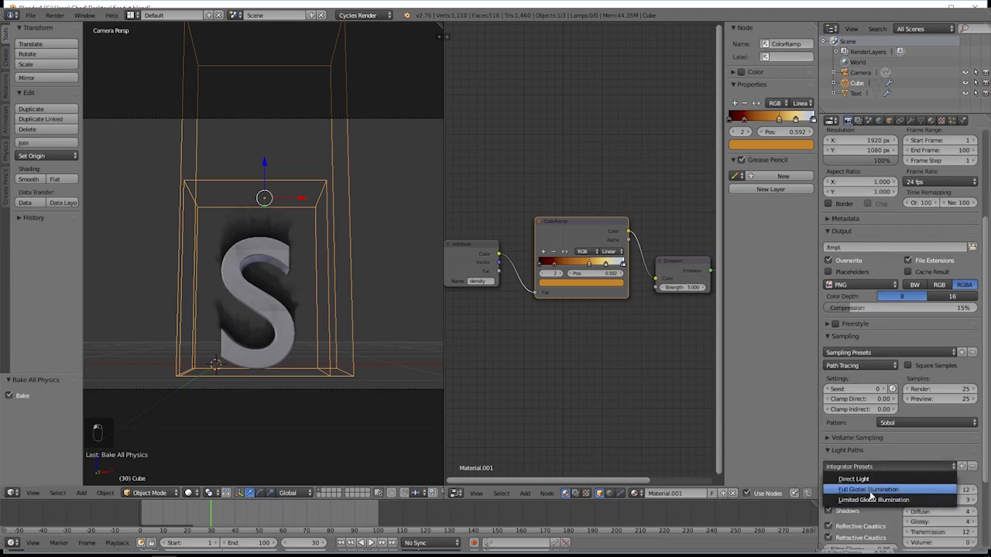
{"action": "left_click", "coordinate": [876, 491]}
Render the current frame and examine the flames around the letter up close.
{"action": "scroll", "coordinate": [913, 509], "scroll_direction": "up", "scroll_amount": 6}
{"action": "scroll", "coordinate": [913, 510], "scroll_direction": "up", "scroll_amount": 1}
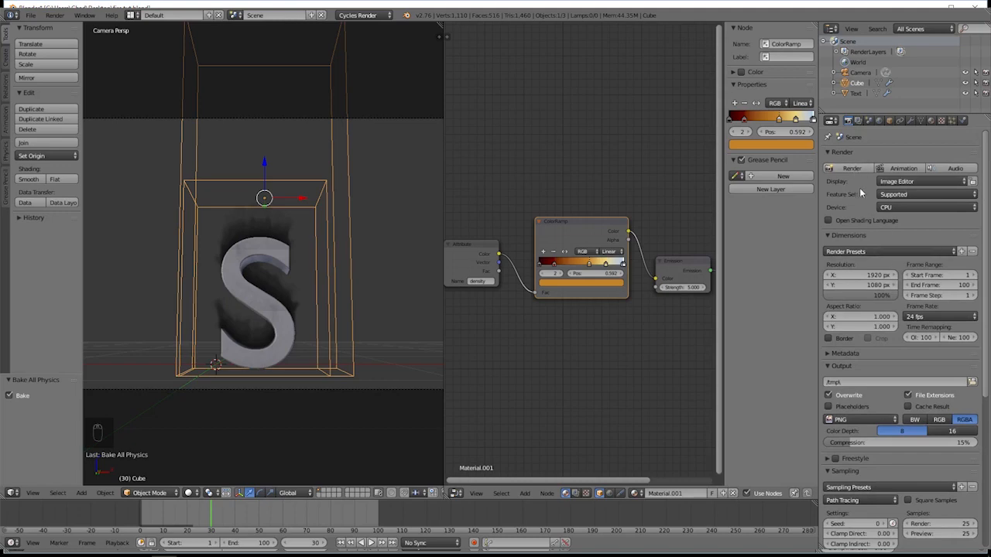
{"action": "left_click", "coordinate": [854, 170]}
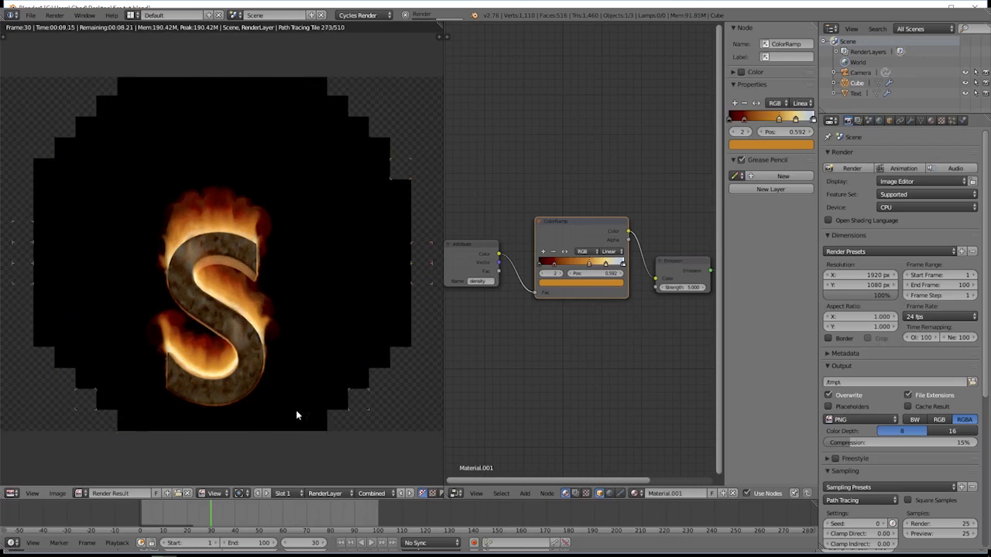
{"action": "scroll", "coordinate": [296, 416], "scroll_direction": "down", "scroll_amount": 1}
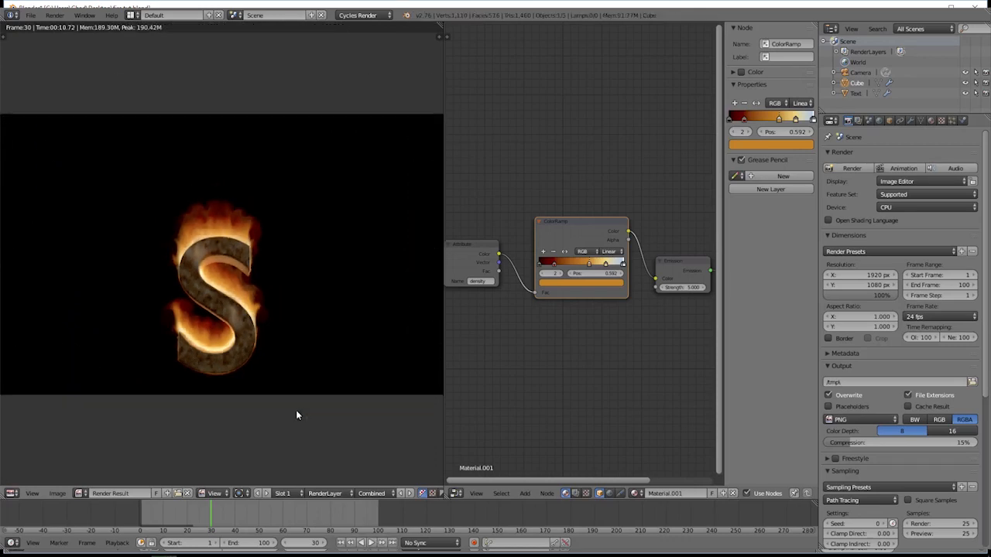
{"action": "scroll", "coordinate": [296, 416], "scroll_direction": "up", "scroll_amount": 3}
{"action": "scroll", "coordinate": [296, 410], "scroll_direction": "down", "scroll_amount": 2}
{"action": "scroll", "coordinate": [295, 410], "scroll_direction": "up", "scroll_amount": 4}
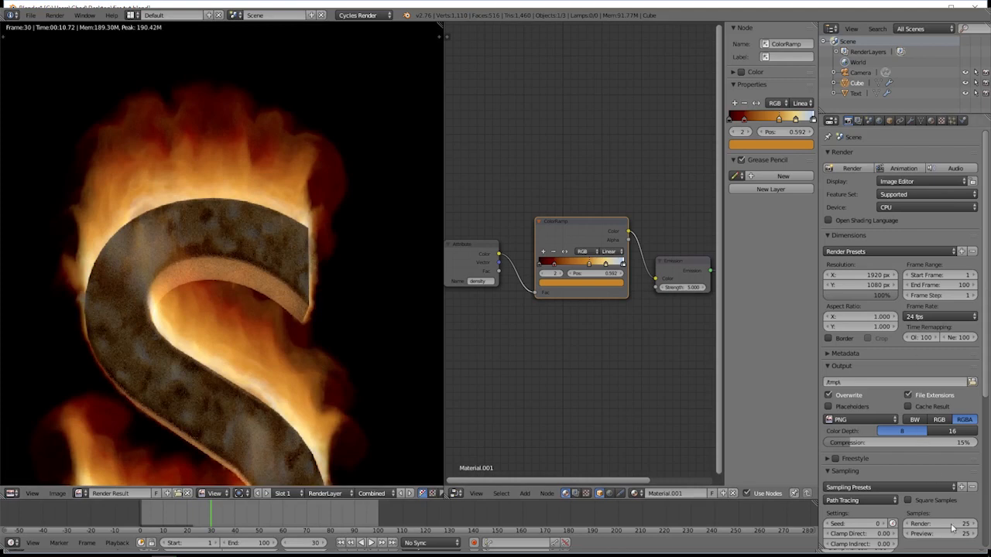
{"action": "scroll", "coordinate": [343, 368], "scroll_direction": "down", "scroll_amount": 1}
{"action": "scroll", "coordinate": [343, 372], "scroll_direction": "down", "scroll_amount": 3}
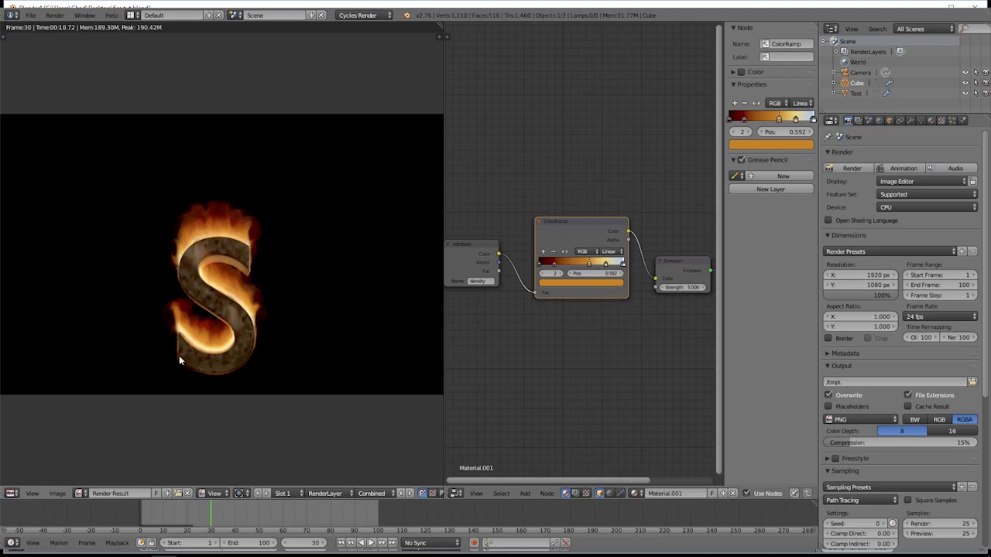
Switch the node editor to compositing nodes, enabling node use and the backdrop.
{"action": "left_click", "coordinate": [576, 494]}
{"action": "left_click", "coordinate": [599, 493]}
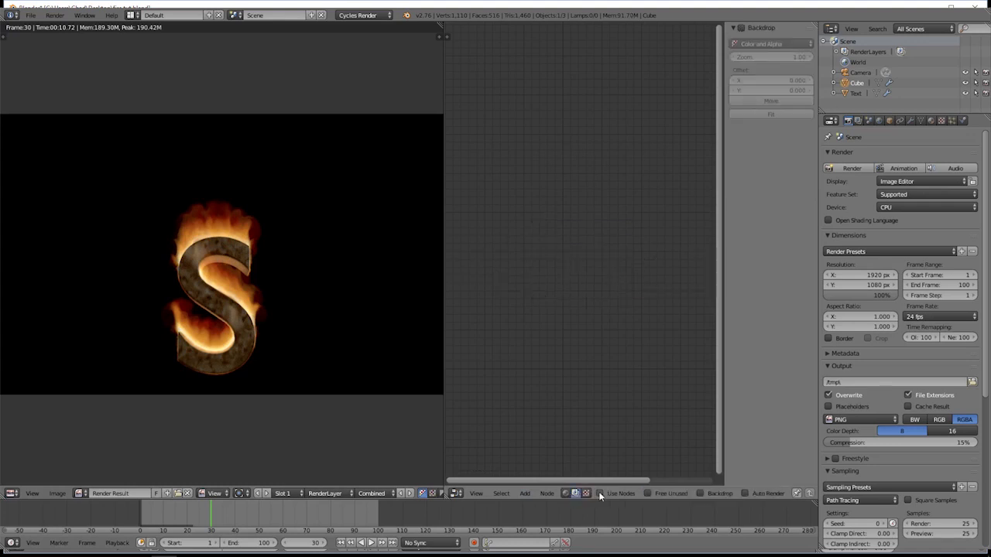
{"action": "left_click", "coordinate": [700, 493]}
{"action": "left_click_drag", "start_coordinate": [590, 481], "coordinate": [486, 426]}
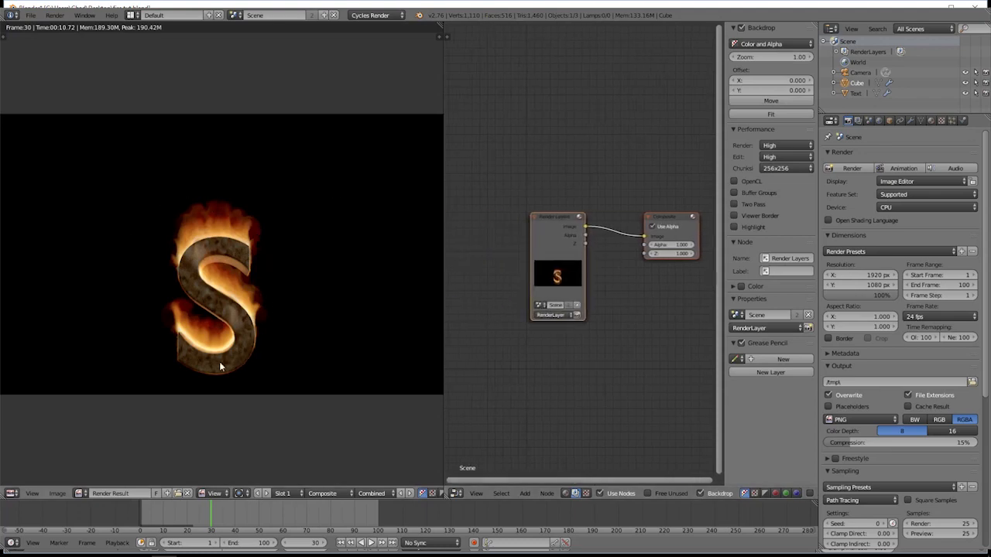
Make room beside the Render Layers node and insert a Glare node on the link to the Composite node.
{"action": "left_click_drag", "start_coordinate": [555, 232], "coordinate": [481, 223]}
{"action": "key", "text": "shift+a"}
{"action": "mouse_move", "coordinate": [579, 291]}
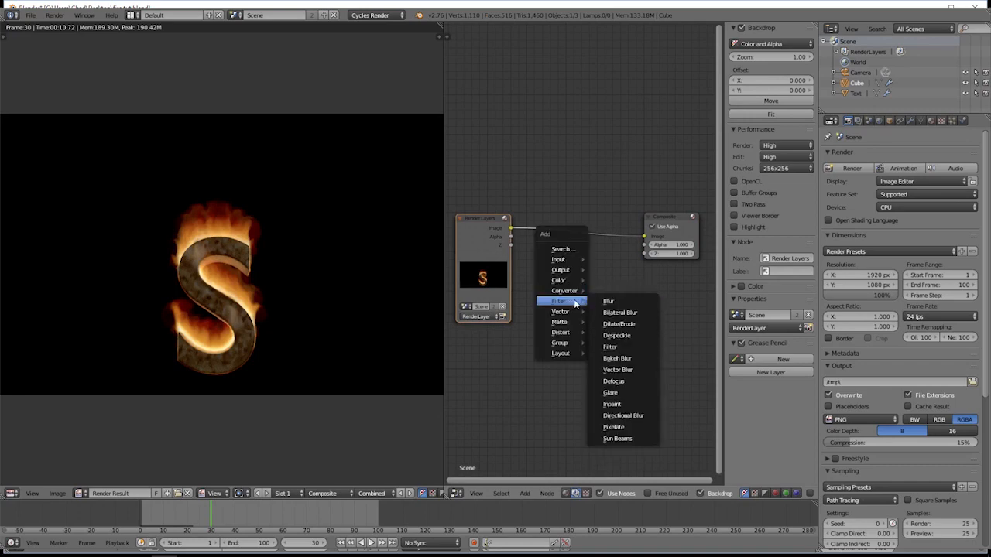
{"action": "left_click", "coordinate": [610, 393]}
{"action": "left_click", "coordinate": [526, 196]}
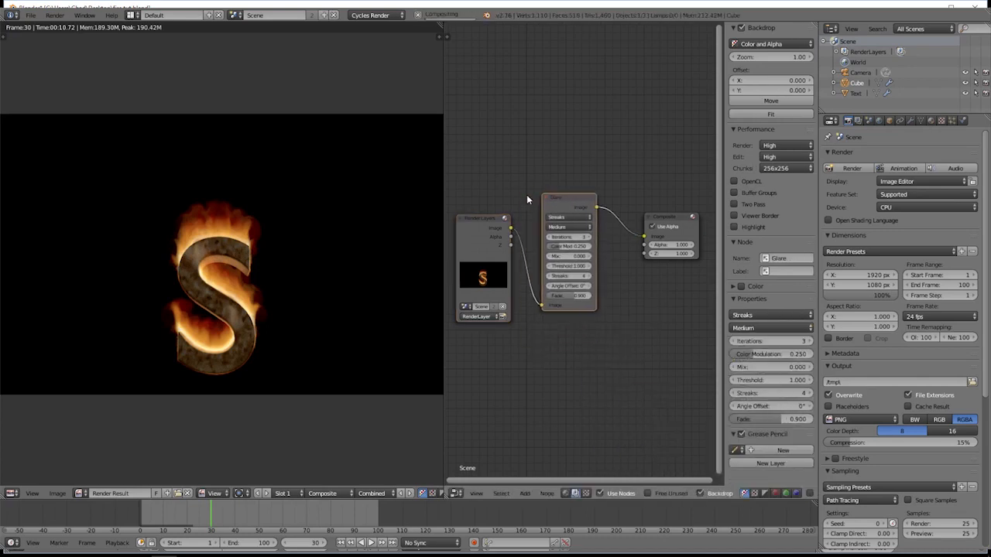
Set the Glare node's type to Fog Glow and its threshold to 0.
{"action": "left_click", "coordinate": [563, 218]}
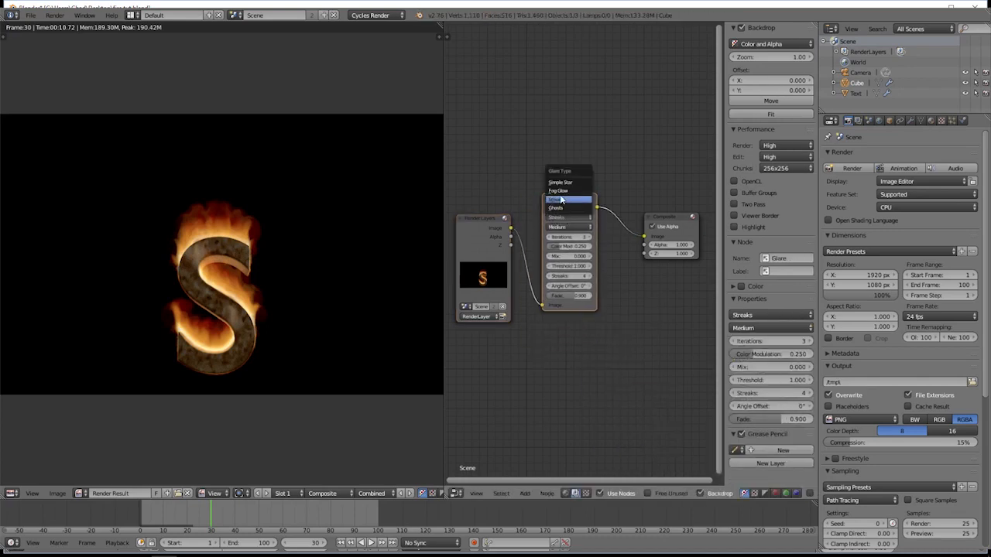
{"action": "left_click", "coordinate": [559, 191]}
{"action": "left_click", "coordinate": [572, 247]}
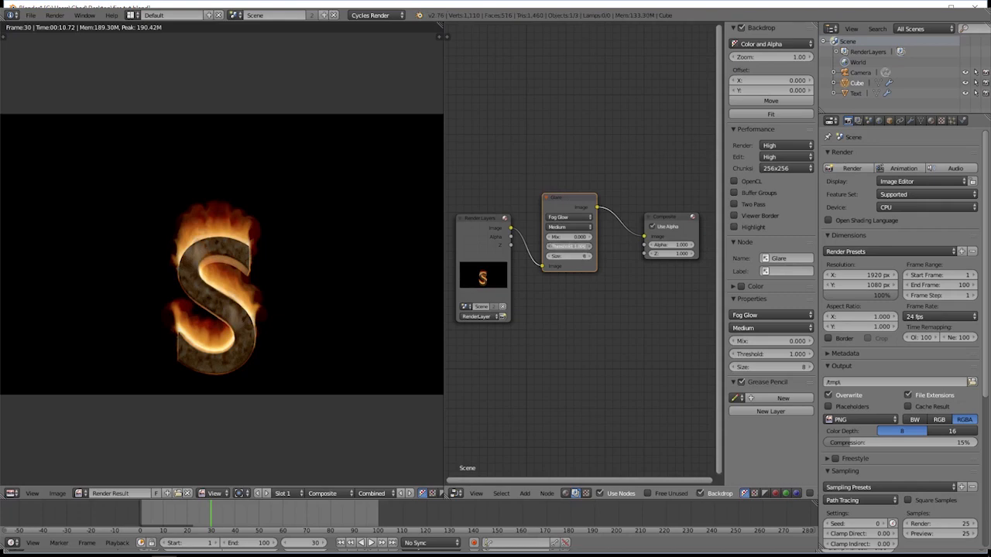
{"action": "type", "text": "0"}
{"action": "key", "text": "Return"}
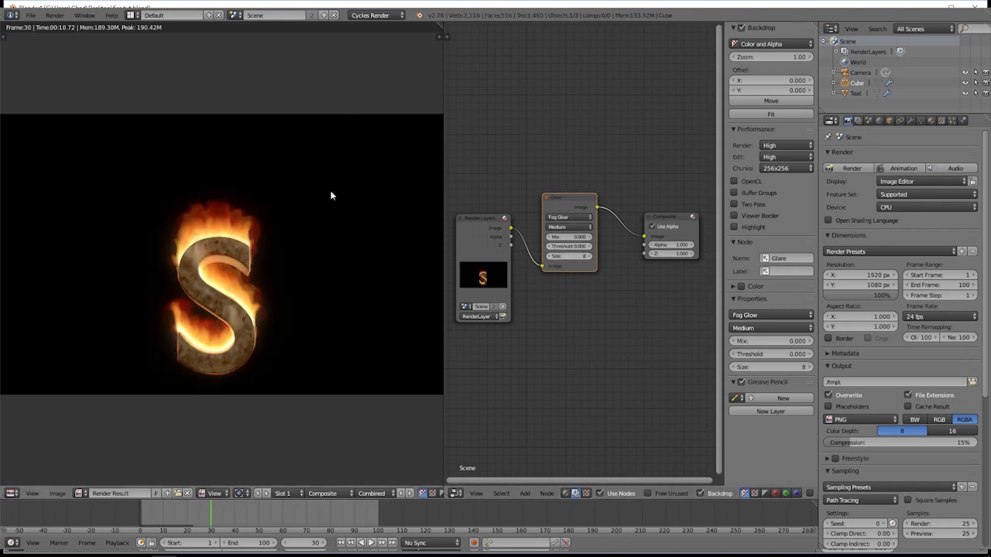
Set the Glare node's size to 9 and its quality to High.
{"action": "scroll", "coordinate": [209, 276], "scroll_direction": "up", "scroll_amount": 2}
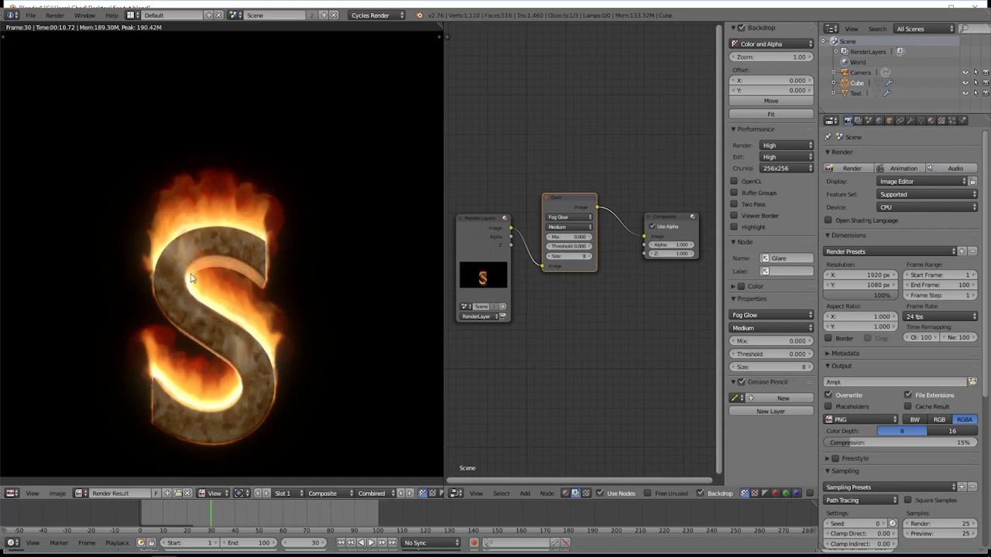
{"action": "left_click", "coordinate": [588, 257]}
{"action": "left_click", "coordinate": [567, 227]}
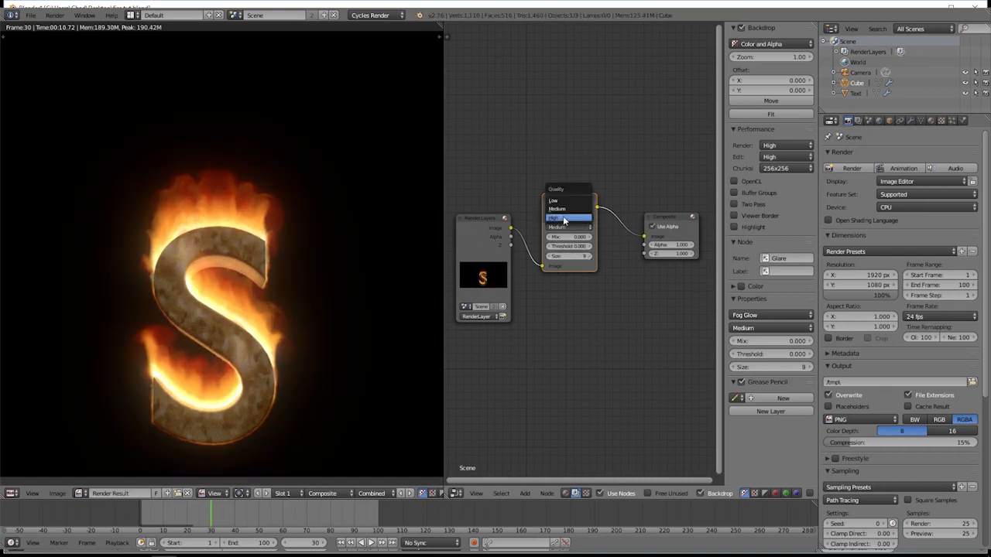
{"action": "left_click", "coordinate": [563, 219]}
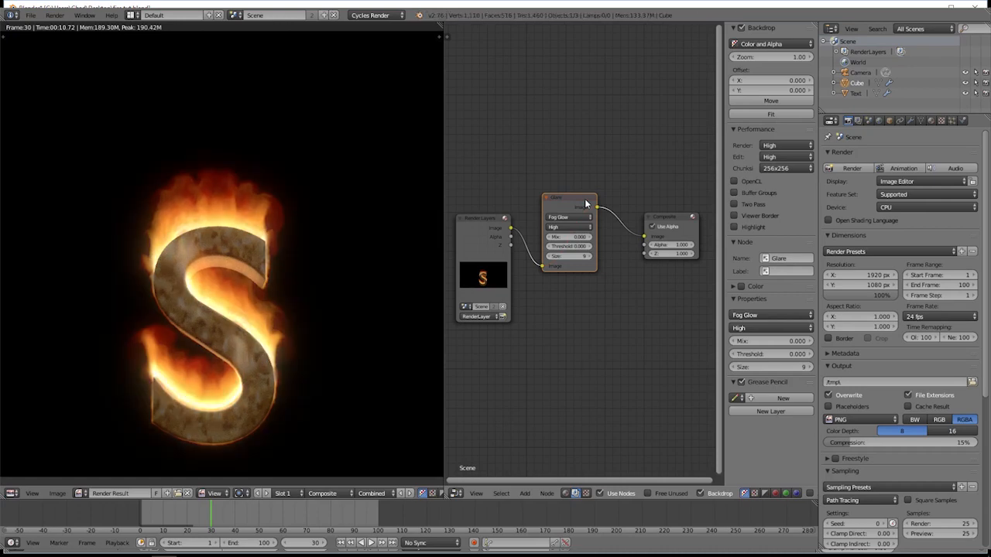
Add a Blur node below the Glare node and link it from the Render Layers image to the Composite image input.
{"action": "left_click_drag", "start_coordinate": [667, 221], "coordinate": [695, 229]}
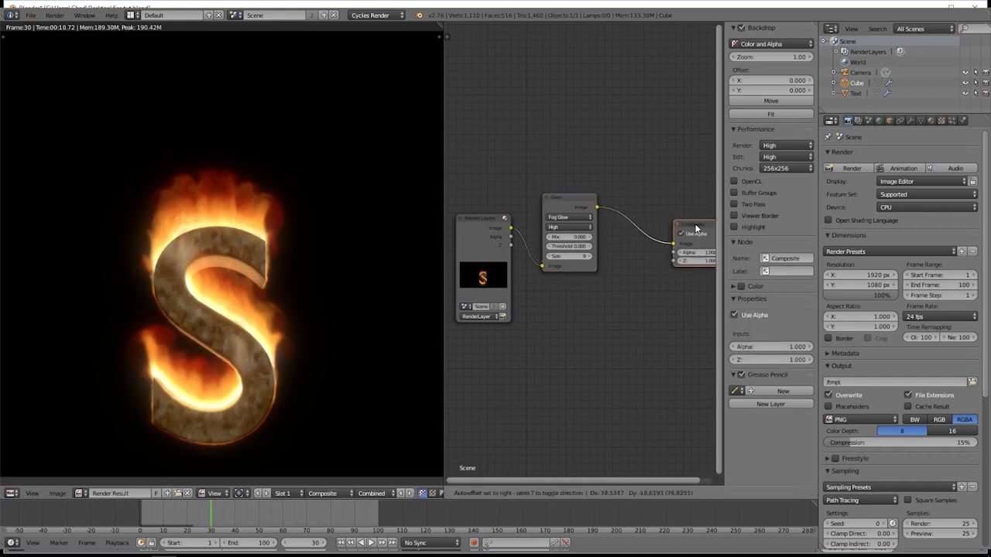
{"action": "left_click_drag", "start_coordinate": [557, 202], "coordinate": [569, 202]}
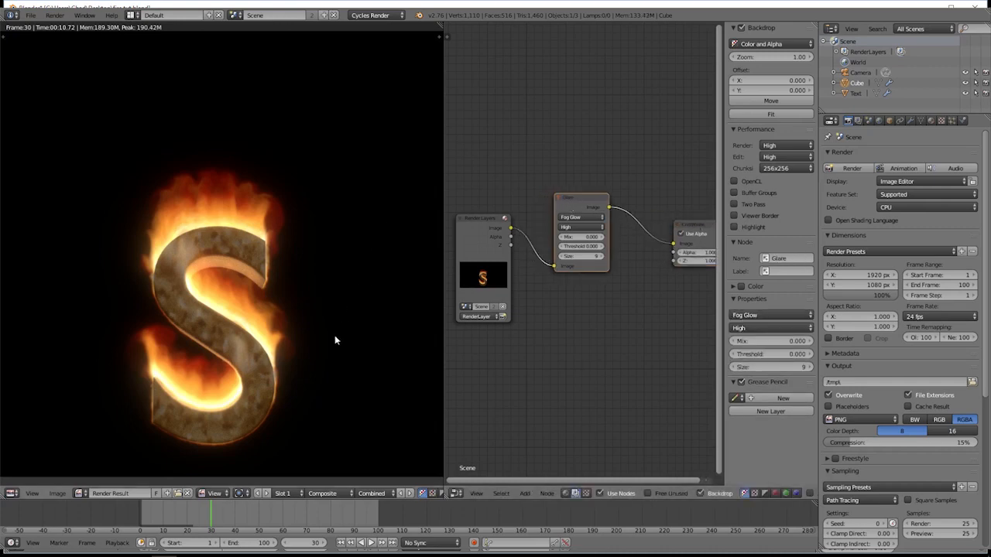
{"action": "key", "text": "shift+a"}
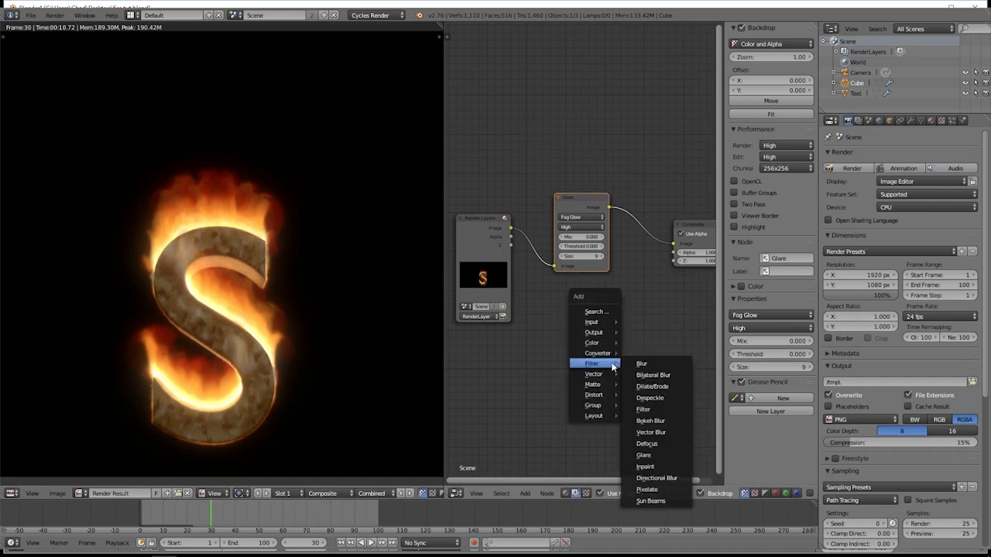
{"action": "mouse_move", "coordinate": [602, 324]}
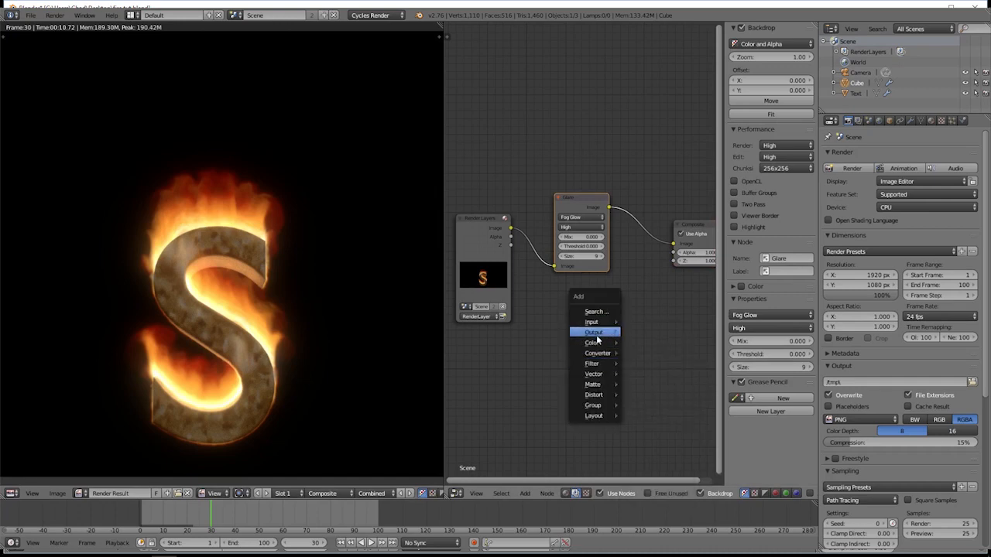
{"action": "mouse_move", "coordinate": [593, 363]}
{"action": "left_click", "coordinate": [646, 370]}
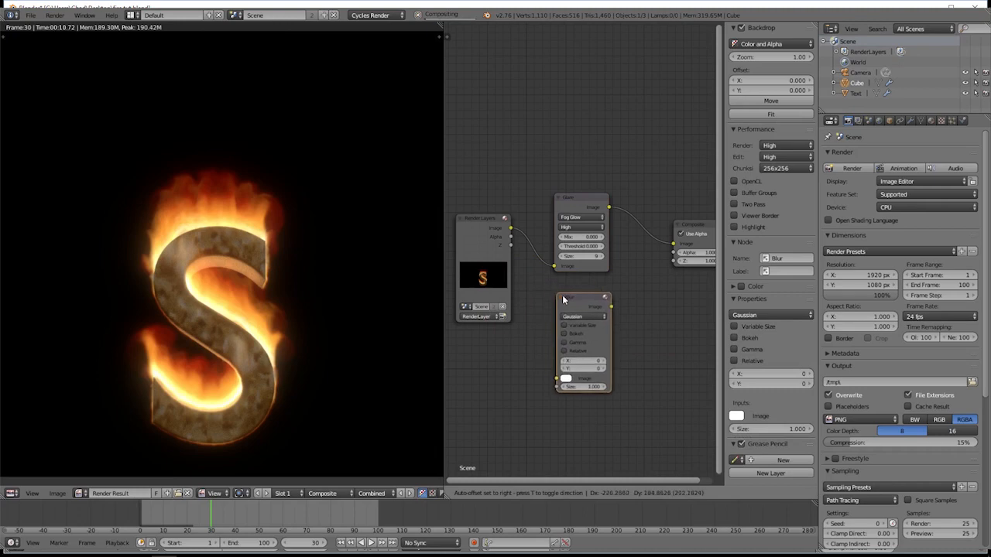
{"action": "left_click", "coordinate": [565, 300]}
{"action": "left_click_drag", "start_coordinate": [552, 384], "coordinate": [562, 384]}
{"action": "left_click_drag", "start_coordinate": [624, 309], "coordinate": [674, 244]}
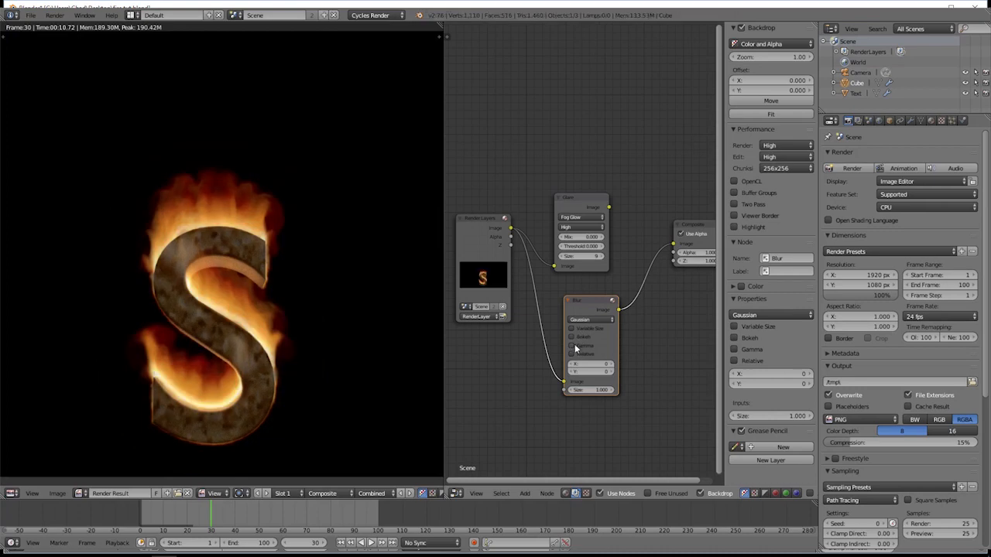
Set the Blur node's filter type to Fast Gaussian with X and Y sizes of 256.
{"action": "left_click", "coordinate": [586, 320]}
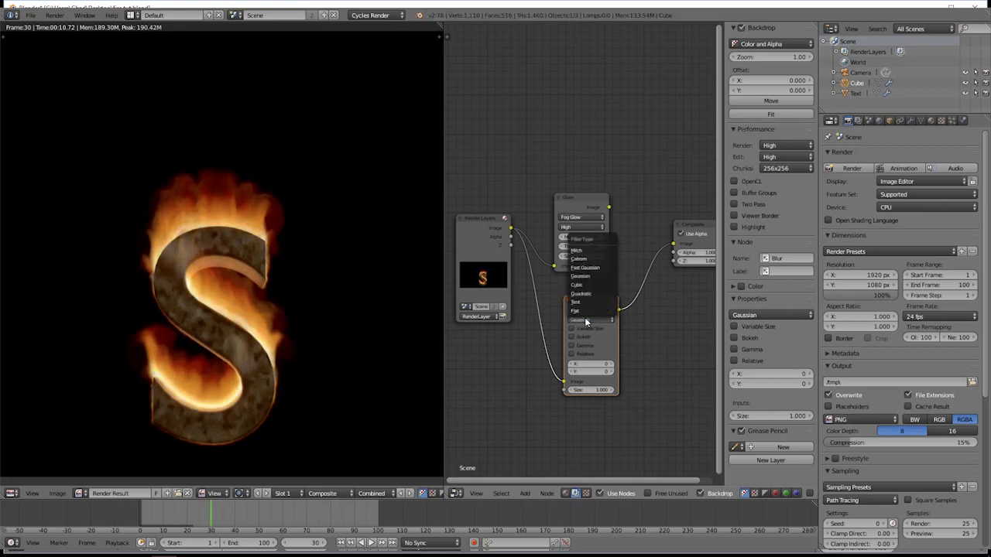
{"action": "left_click", "coordinate": [584, 267]}
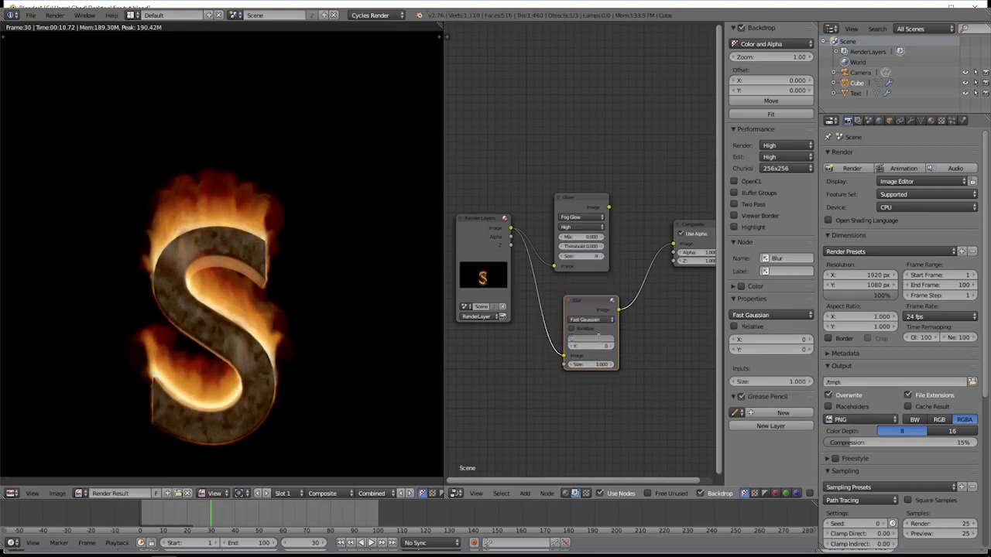
{"action": "key", "text": "Return"}
{"action": "left_click", "coordinate": [605, 345]}
{"action": "type", "text": "256"}
{"action": "key", "text": "Return"}
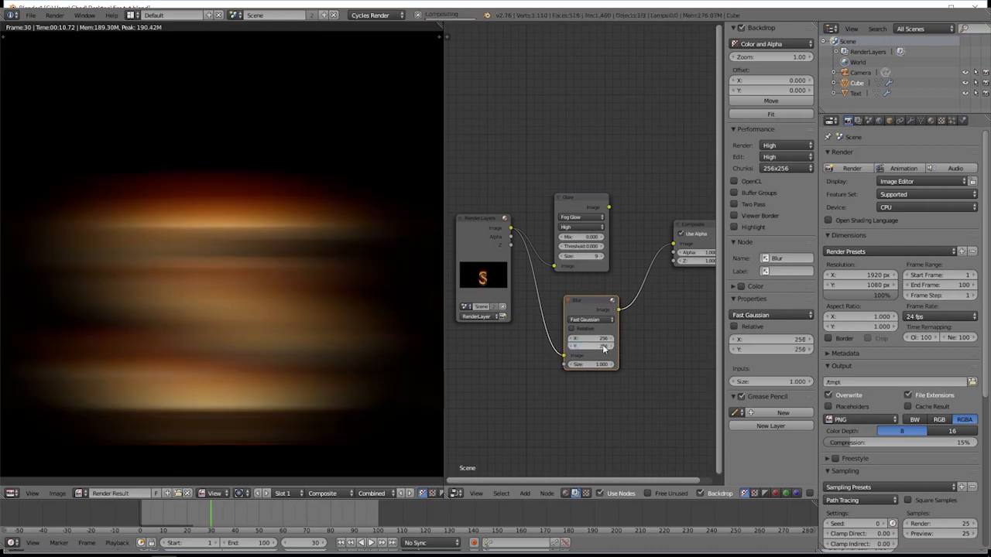
Try combining the original render and the blurred image through an Alpha Over node before the Composite node, swap its inputs and delete it.
{"action": "middle_click_drag", "start_coordinate": [650, 404], "coordinate": [524, 400]}
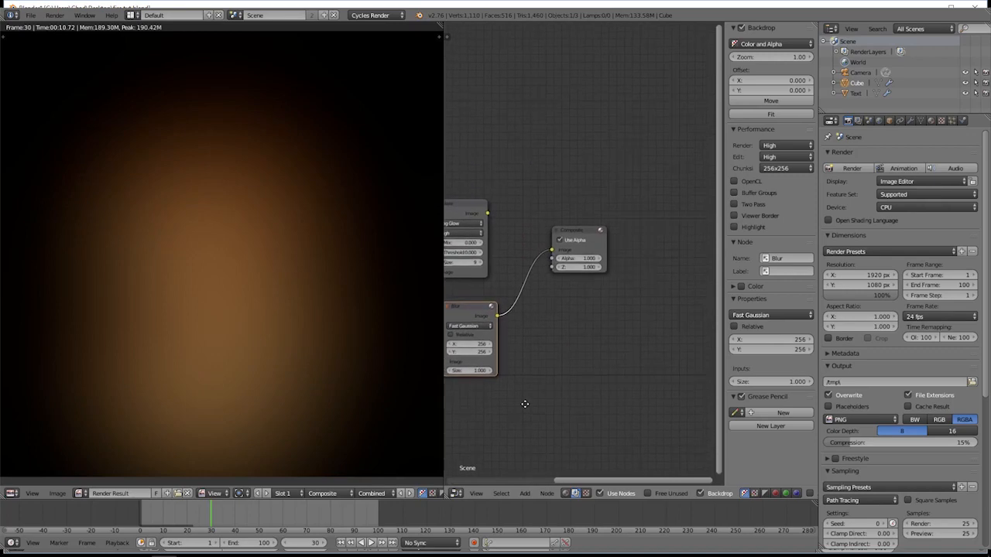
{"action": "left_click_drag", "start_coordinate": [570, 229], "coordinate": [692, 263]}
{"action": "key", "text": "shift+a"}
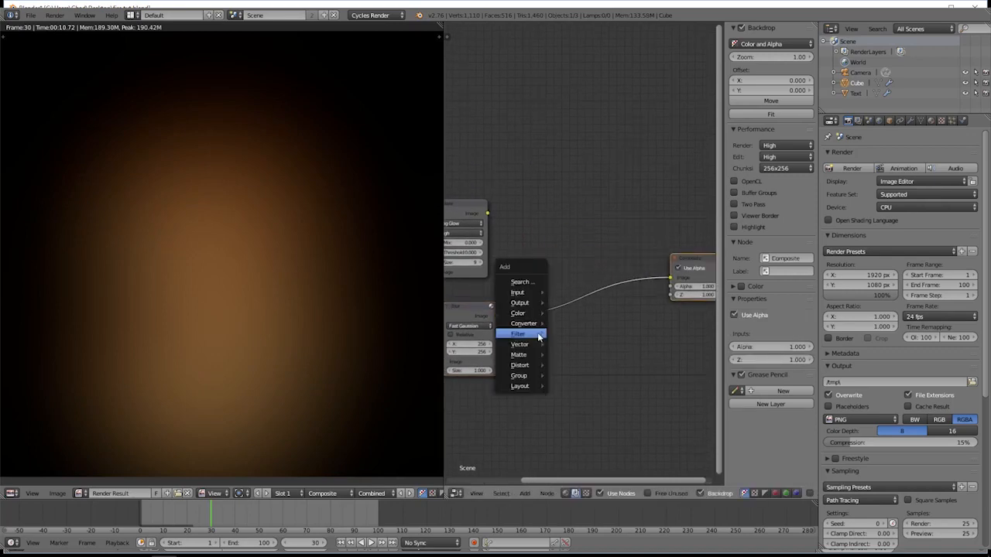
{"action": "mouse_move", "coordinate": [526, 315]}
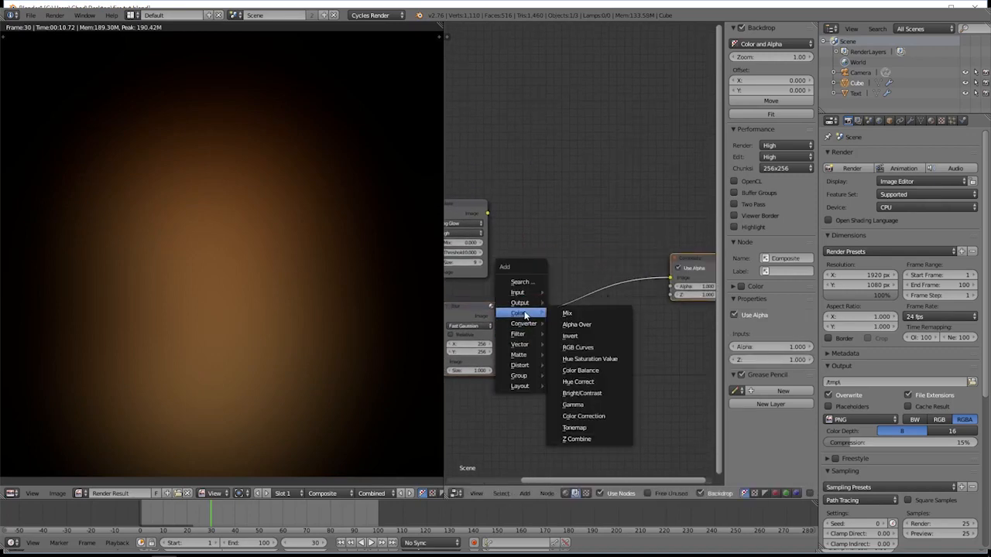
{"action": "left_click", "coordinate": [577, 325]}
{"action": "left_click", "coordinate": [567, 258]}
{"action": "middle_click_drag", "start_coordinate": [545, 317], "coordinate": [603, 334]}
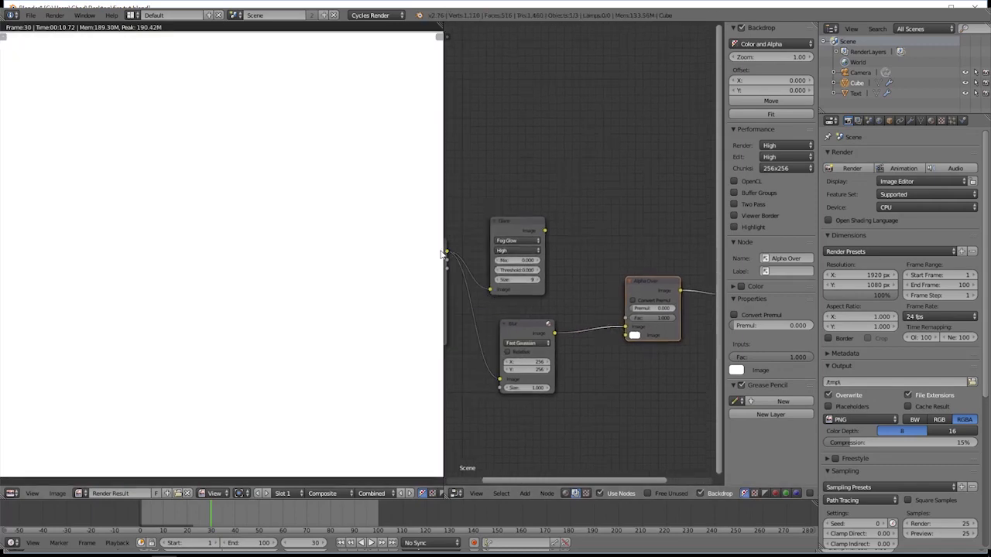
{"action": "left_click_drag", "start_coordinate": [447, 252], "coordinate": [627, 335]}
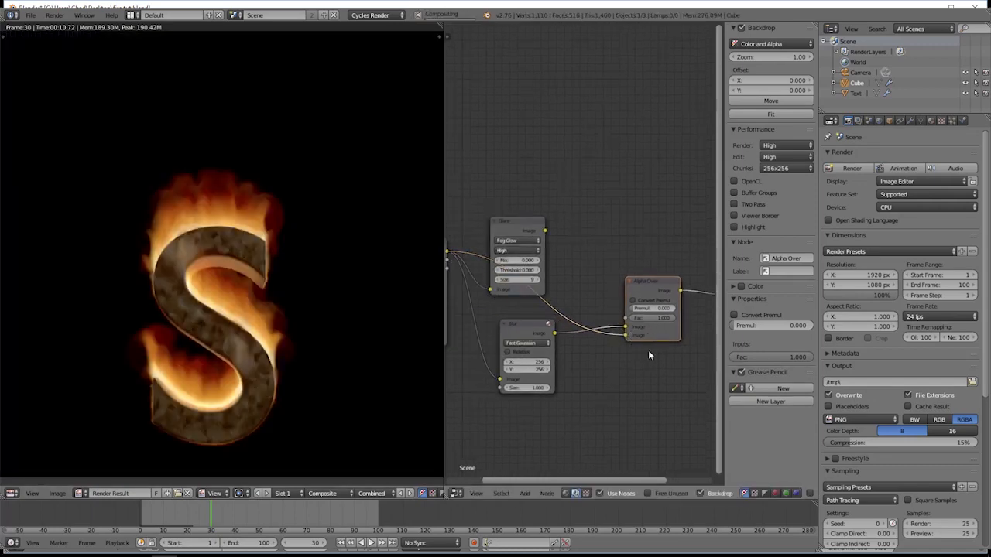
{"action": "middle_click_drag", "start_coordinate": [657, 347], "coordinate": [585, 331]}
{"action": "left_click_drag", "start_coordinate": [555, 310], "coordinate": [556, 319]}
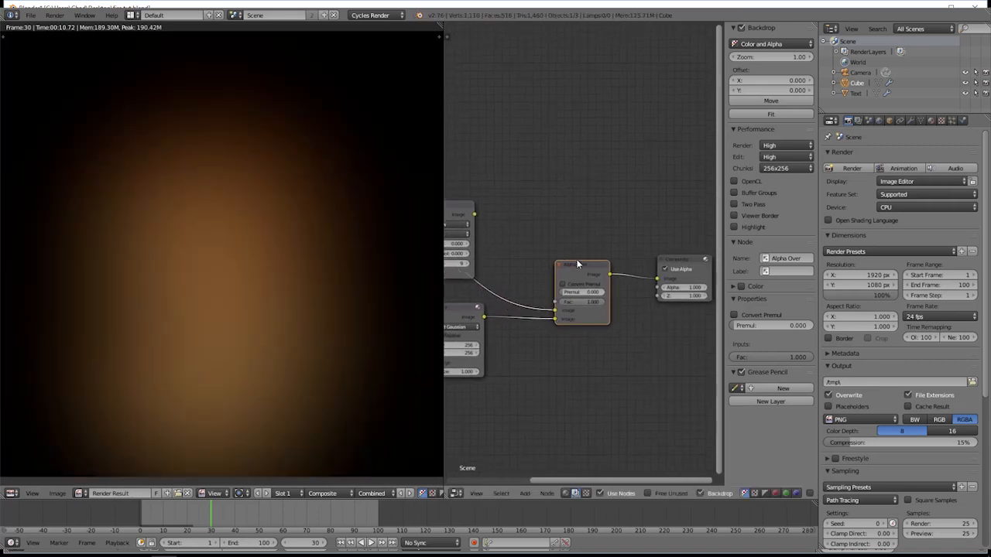
{"action": "key", "text": "x"}
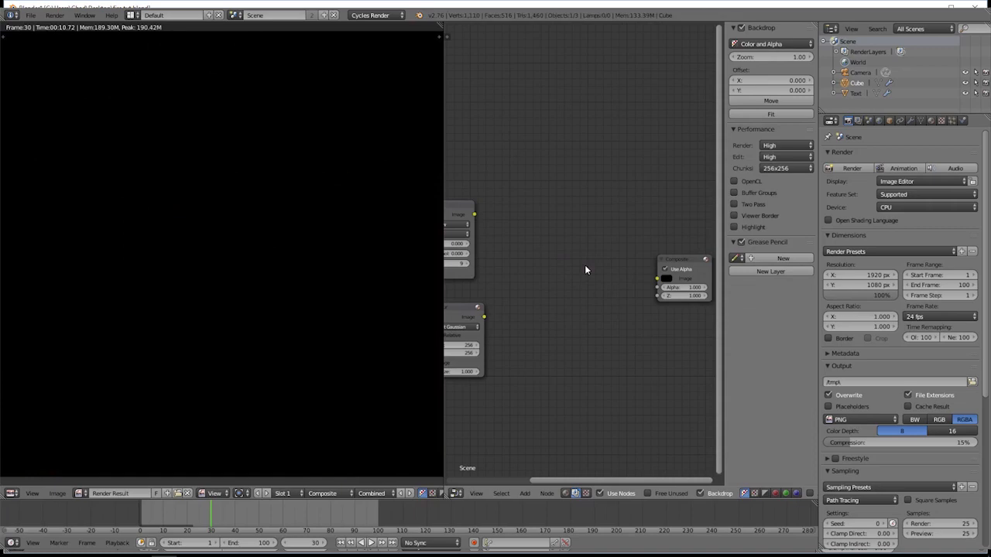
Add a Mix node between the Blur and Composite nodes and set its blend mode to Add.
{"action": "key", "text": "shift+a"}
{"action": "mouse_move", "coordinate": [586, 268]}
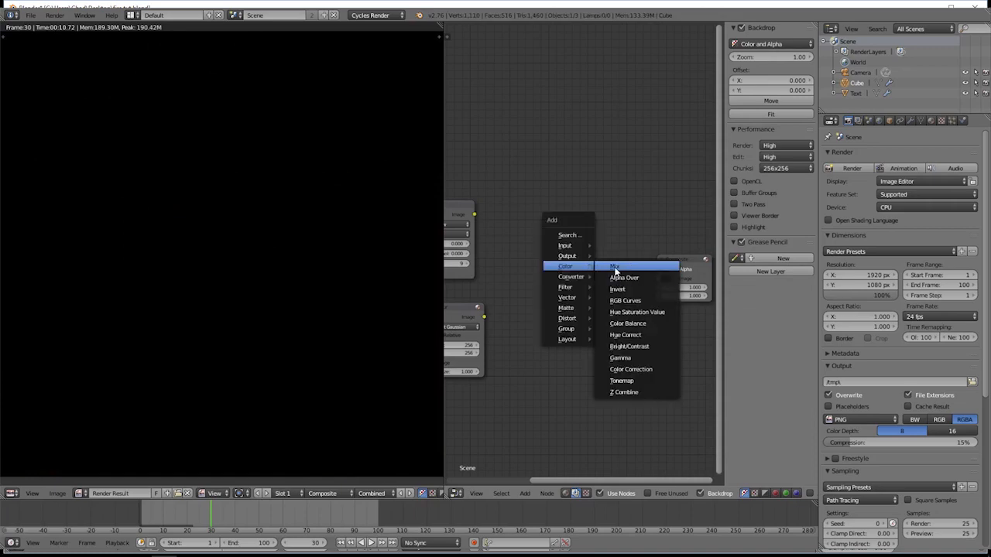
{"action": "left_click", "coordinate": [615, 266]}
{"action": "left_click", "coordinate": [571, 289]}
{"action": "left_click", "coordinate": [577, 277]}
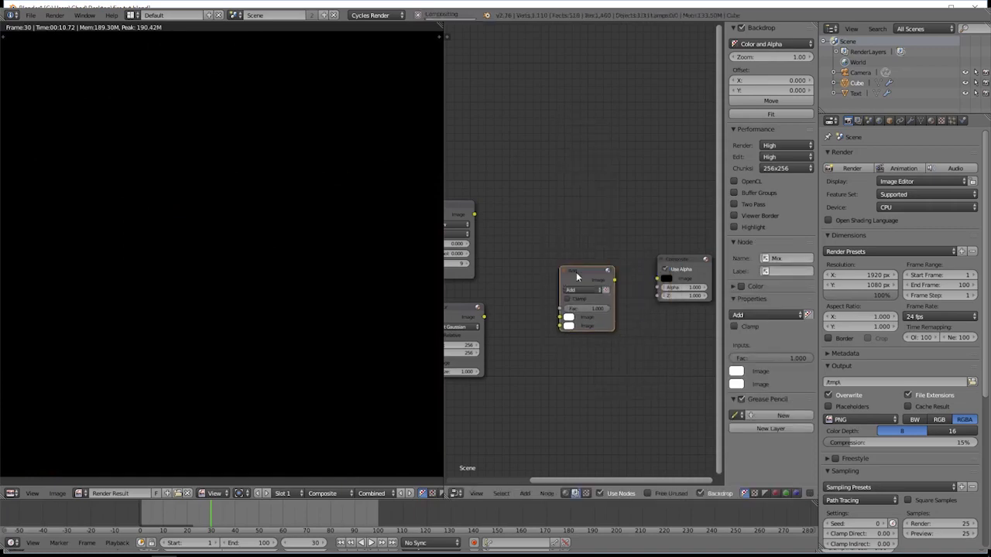
Link the Render Layers and Blur images into the Add node's two image inputs, and its output to the Composite node.
{"action": "middle_click_drag", "start_coordinate": [524, 294], "coordinate": [587, 284]}
{"action": "left_click_drag", "start_coordinate": [558, 316], "coordinate": [635, 316]}
{"action": "left_click_drag", "start_coordinate": [451, 233], "coordinate": [635, 316]}
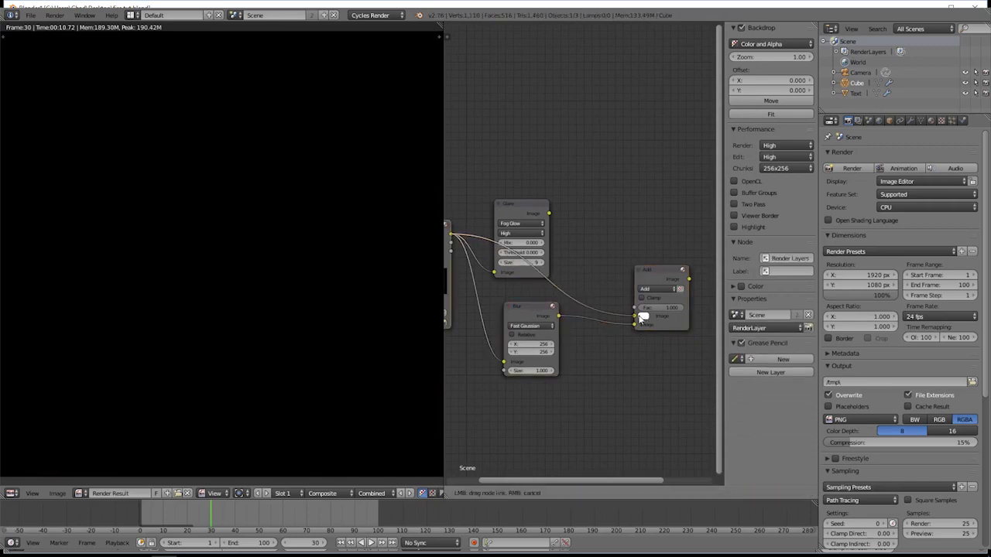
{"action": "middle_click_drag", "start_coordinate": [688, 281], "coordinate": [610, 271]}
{"action": "left_click_drag", "start_coordinate": [611, 270], "coordinate": [654, 268]}
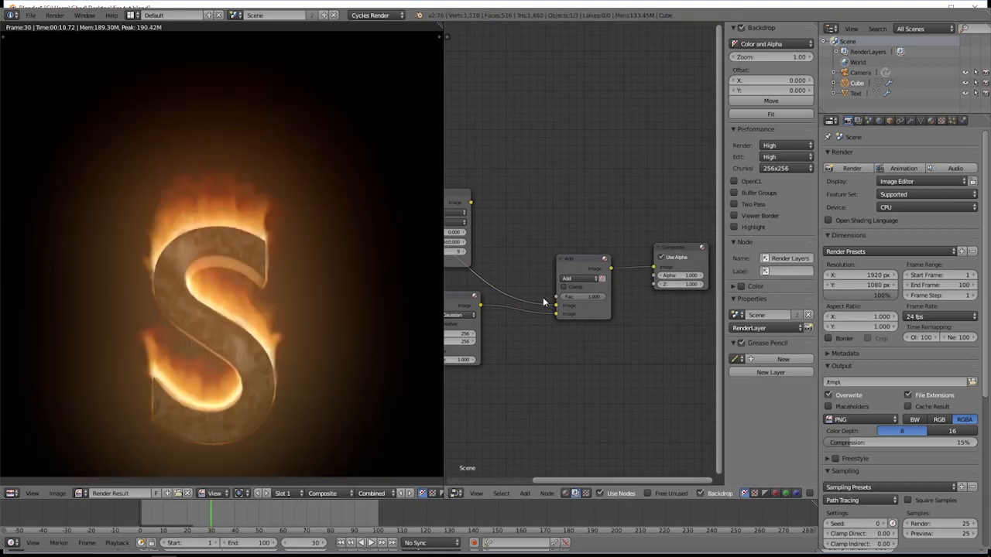
Lower the Add node's factor to about 0.2 and replace its Render Layers link with the Glare node's image output.
{"action": "left_click_drag", "start_coordinate": [601, 298], "coordinate": [564, 298]}
{"action": "middle_click_drag", "start_coordinate": [524, 276], "coordinate": [567, 258]}
{"action": "right_click_drag", "start_coordinate": [567, 259], "coordinate": [552, 284], "text": "ctrl"}
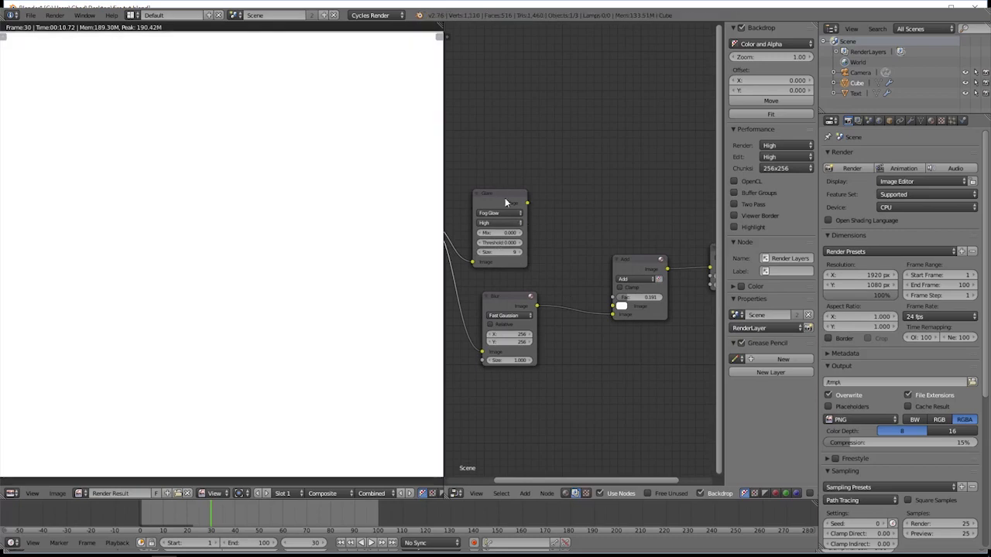
{"action": "left_click_drag", "start_coordinate": [530, 205], "coordinate": [612, 306]}
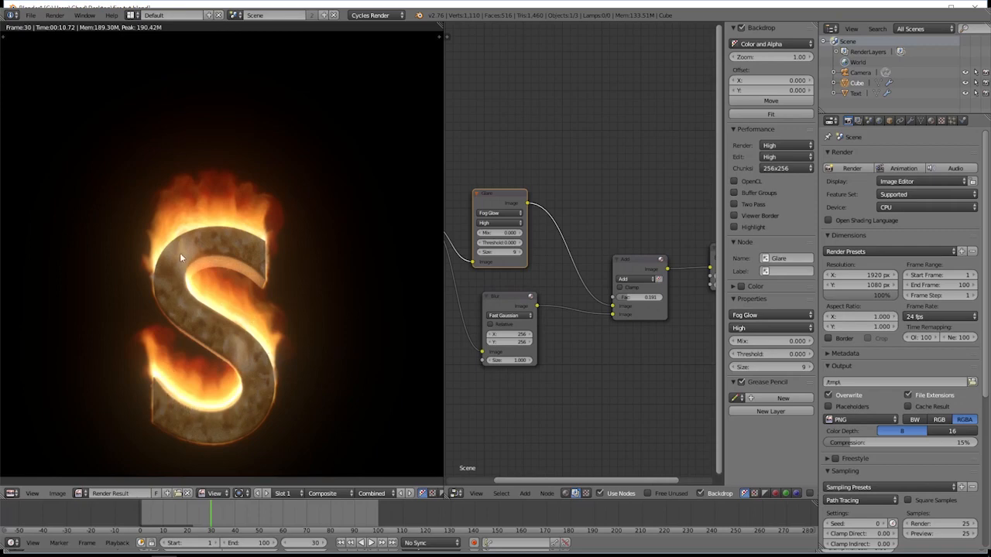
{"action": "scroll", "coordinate": [373, 298], "scroll_direction": "down", "scroll_amount": 2}
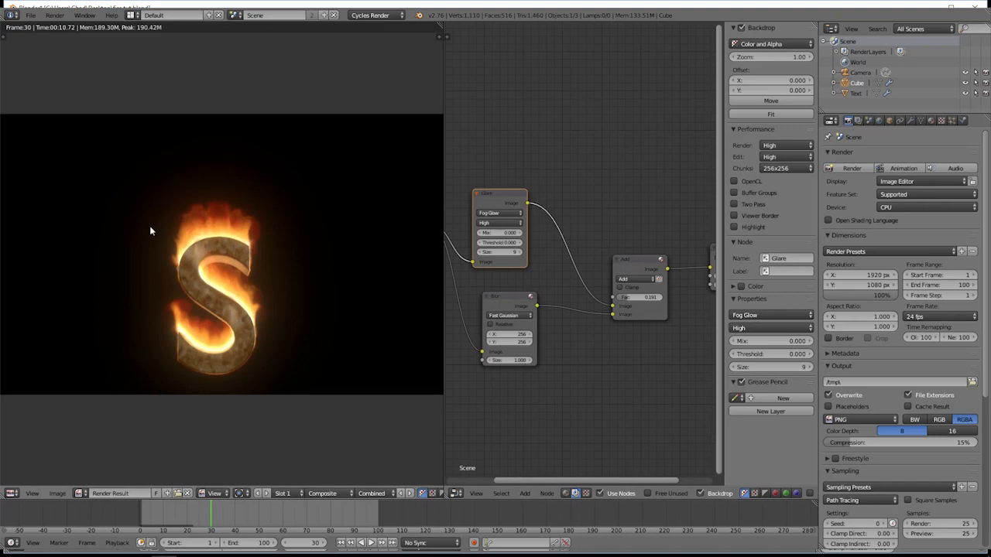
Return from the render result to the 3D view and free all physics bakes of the smoke domain.
{"action": "key", "text": "Escape"}
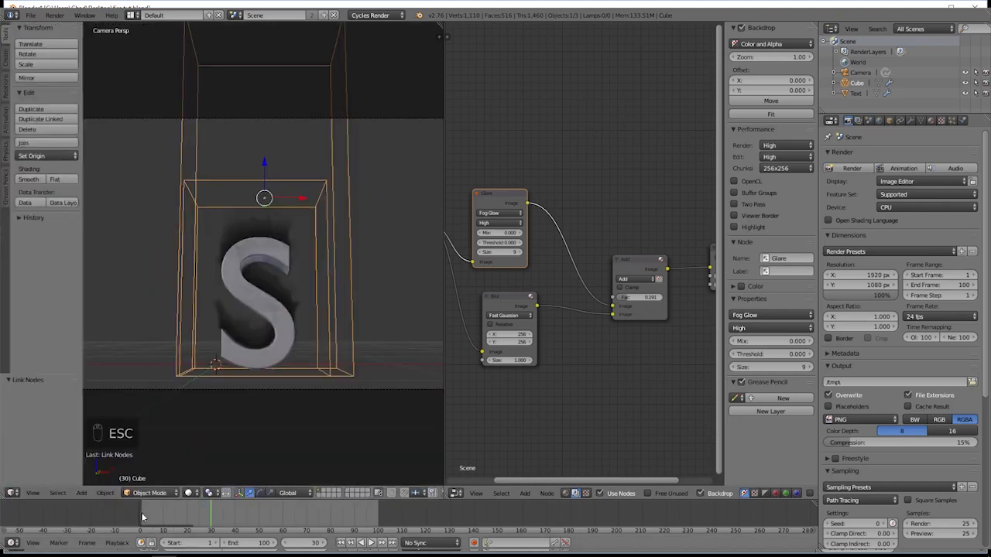
{"action": "left_click", "coordinate": [963, 120]}
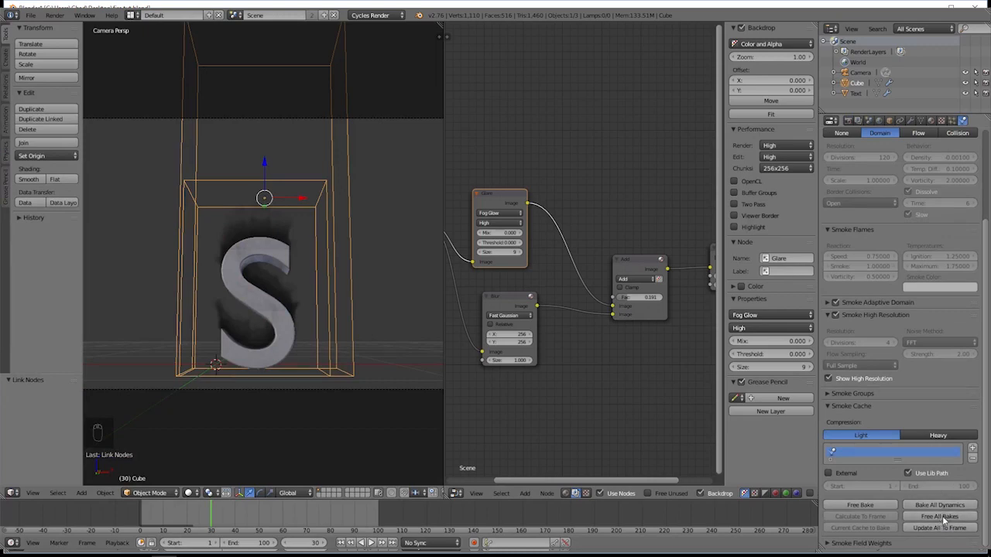
{"action": "left_click", "coordinate": [939, 516]}
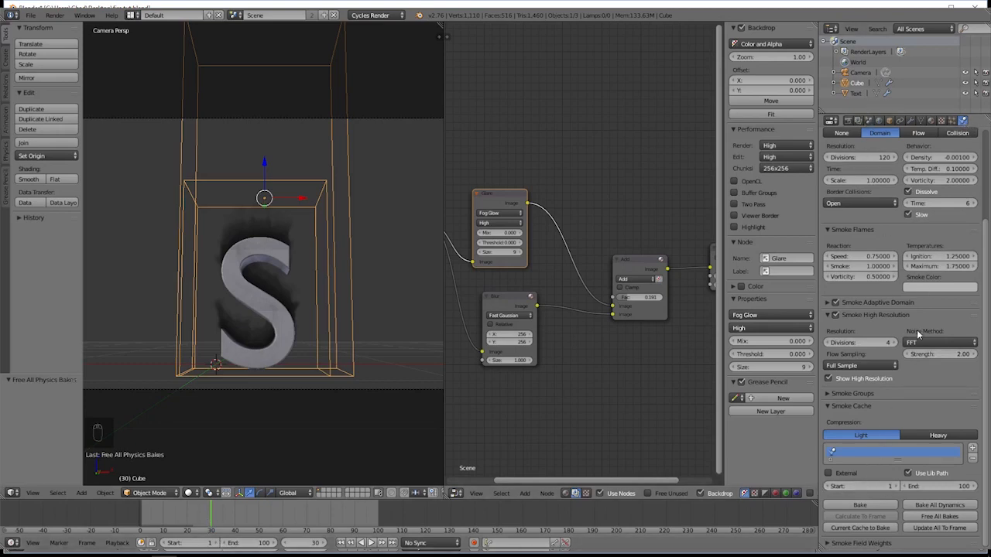
{"action": "scroll", "coordinate": [917, 338], "scroll_direction": "up", "scroll_amount": 2}
{"action": "scroll", "coordinate": [918, 339], "scroll_direction": "down", "scroll_amount": 1}
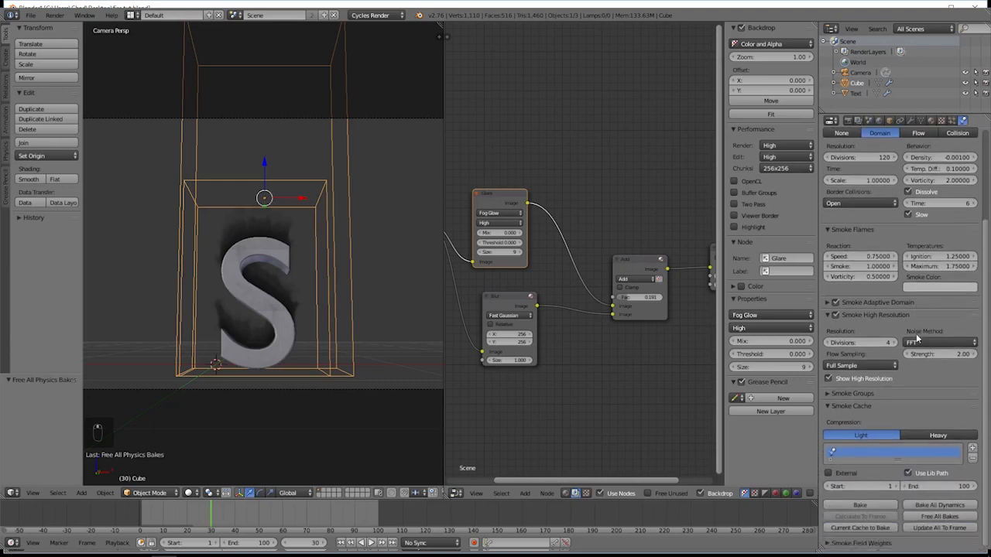
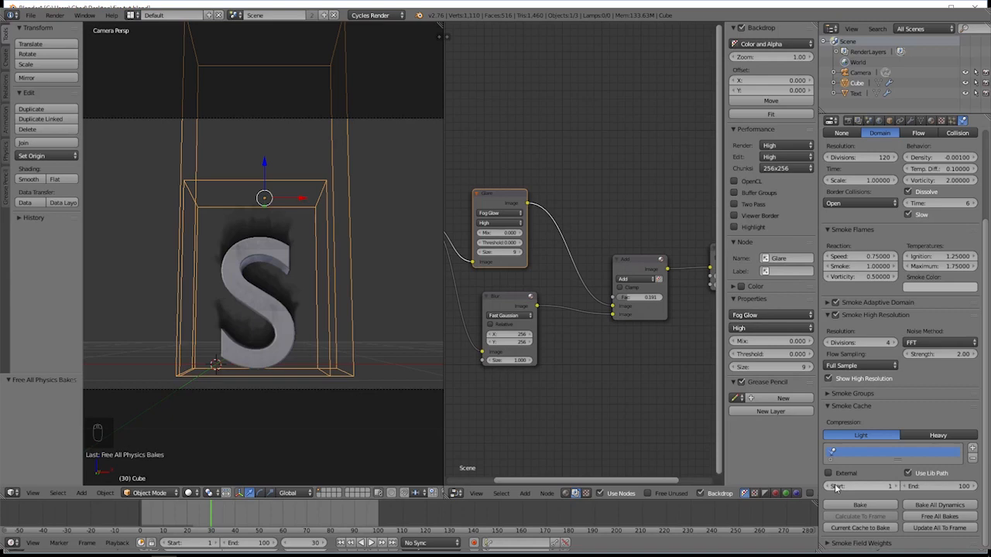
Set the smoke cache's start frame to 30, start baking all dynamics and stop the bake early.
{"action": "left_click", "coordinate": [836, 486]}
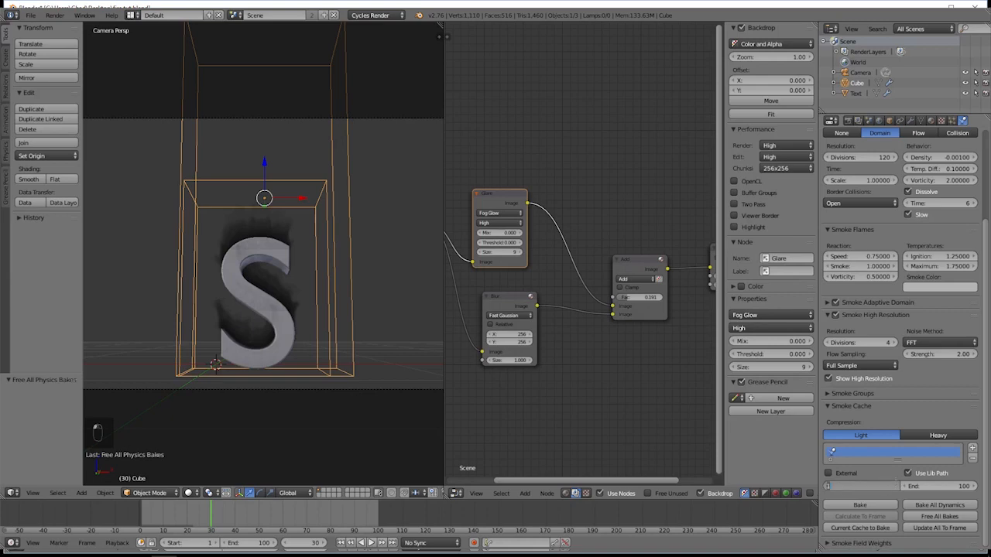
{"action": "key", "text": "Return"}
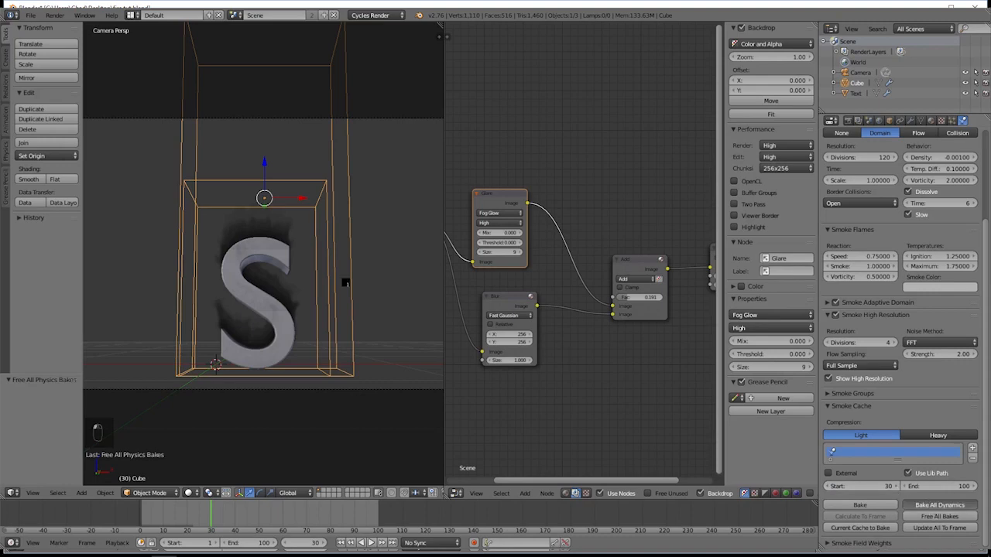
{"action": "key", "text": "Escape"}
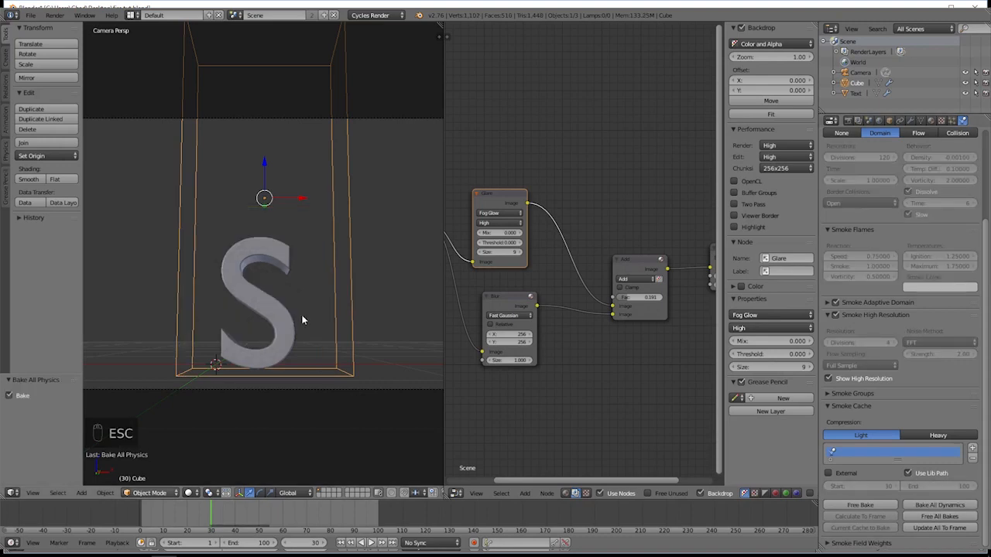
Scrub the timeline from the first frames past frame 30 to check when the baked smoke begins.
{"action": "left_click", "coordinate": [144, 515]}
{"action": "left_click_drag", "start_coordinate": [143, 515], "coordinate": [160, 515]}
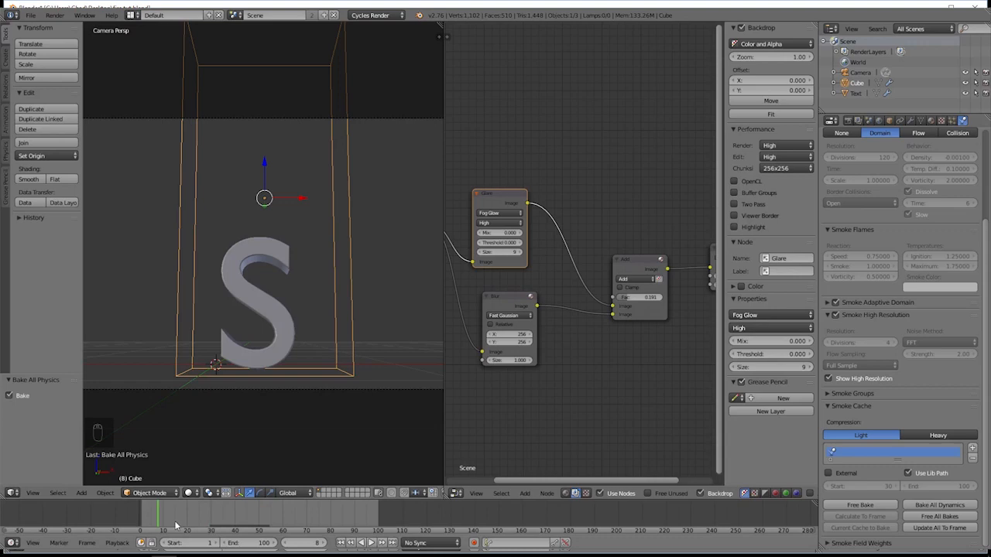
{"action": "left_click_drag", "start_coordinate": [145, 518], "coordinate": [241, 520]}
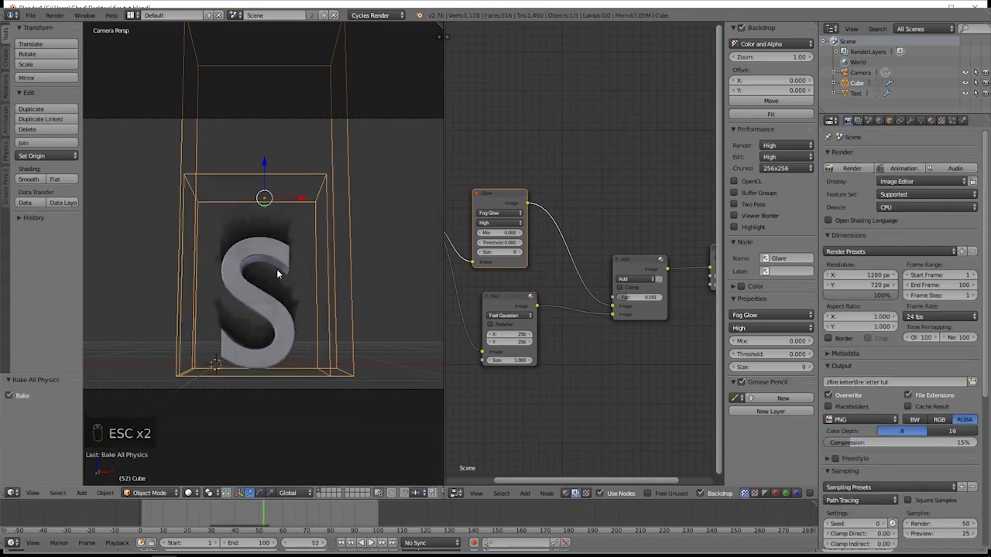
Preview the scene rendered, create a new material for the letter S and delete its default shader node.
{"action": "key", "text": "shift+z"}
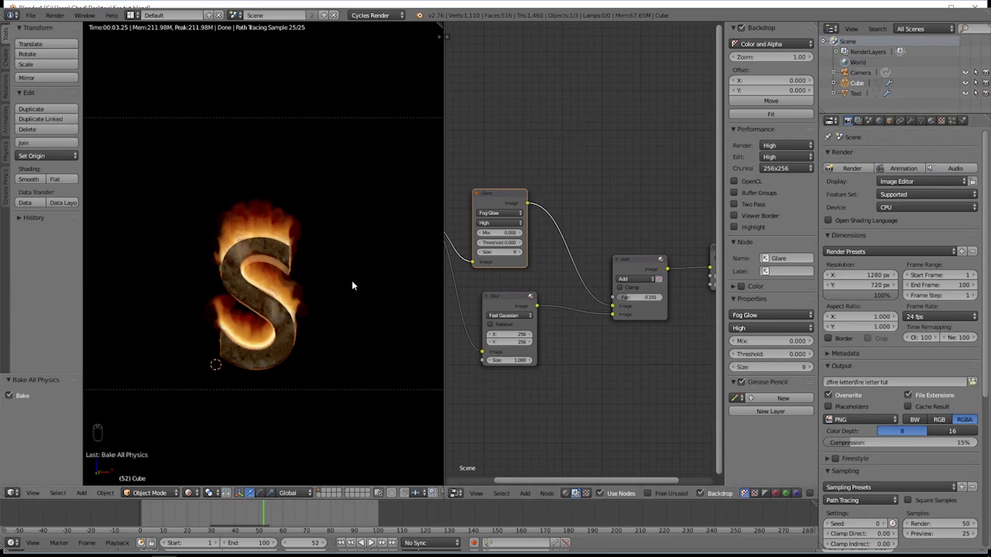
{"action": "right_click", "coordinate": [281, 260]}
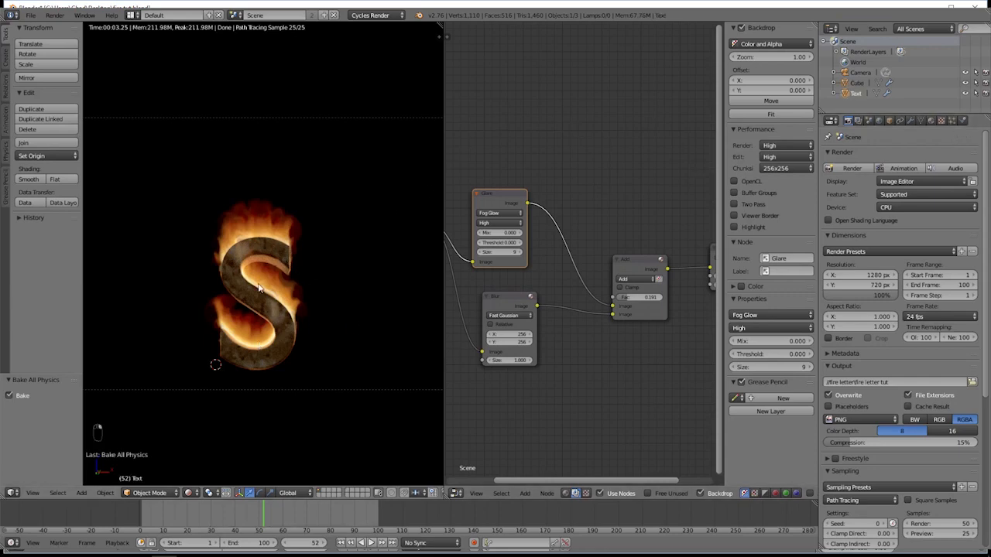
{"action": "left_click", "coordinate": [565, 493]}
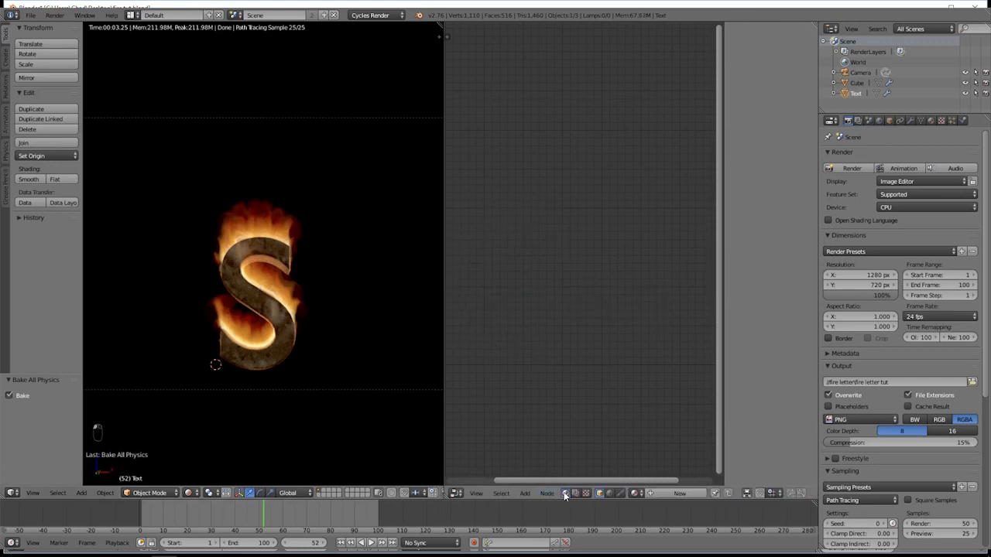
{"action": "left_click", "coordinate": [680, 493]}
{"action": "left_click", "coordinate": [488, 255]}
{"action": "key", "text": "Delete"}
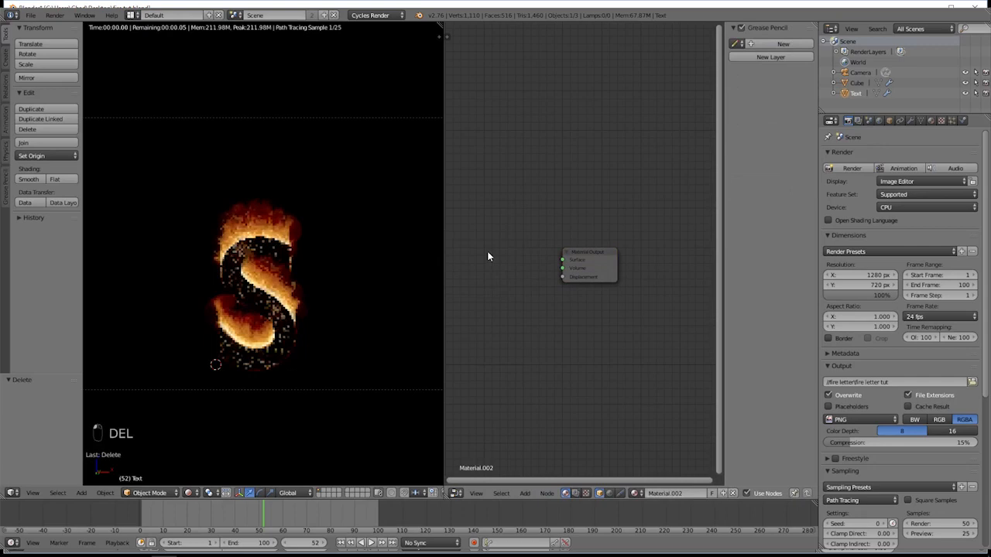
Add a Transparent BSDF node and link it to the Material Output's Surface input.
{"action": "key", "text": "shift+a"}
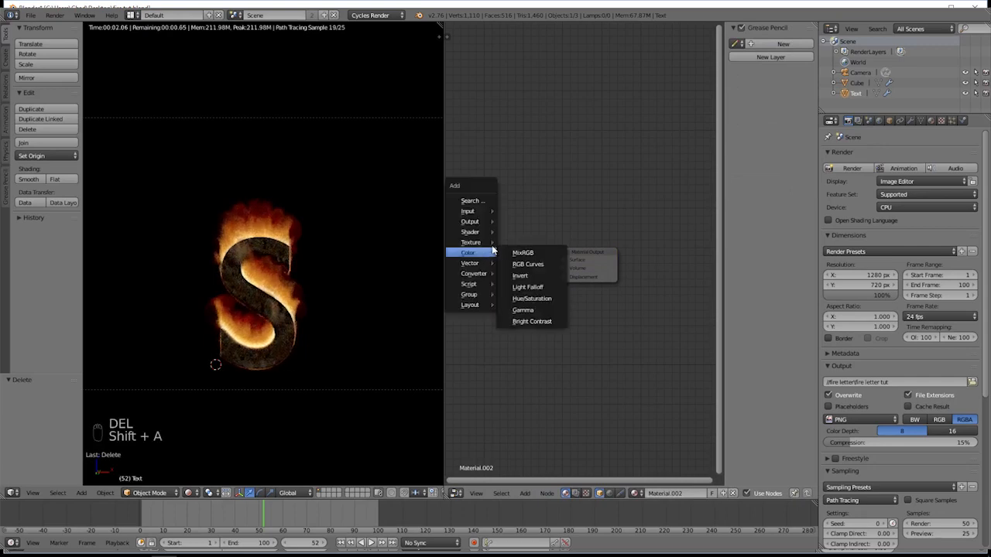
{"action": "mouse_move", "coordinate": [468, 232]}
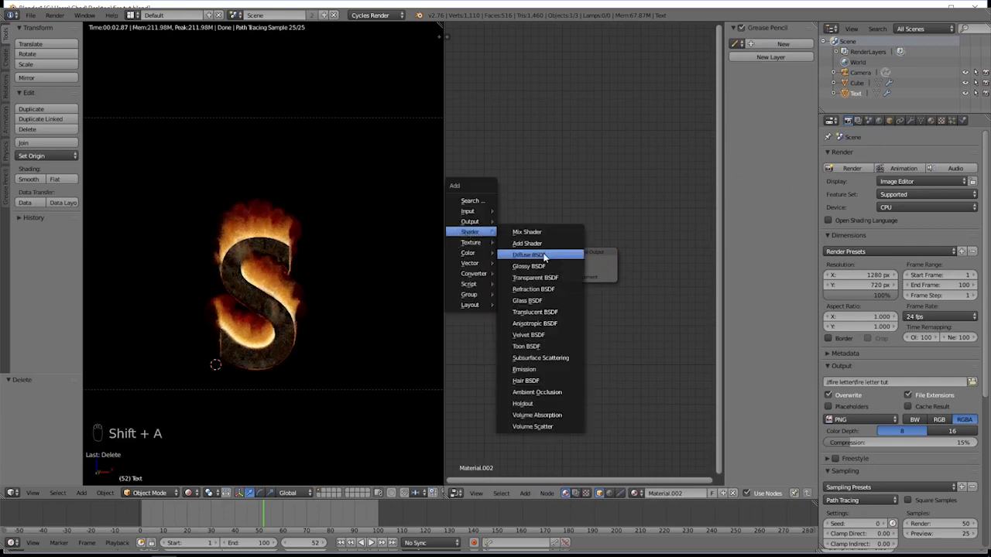
{"action": "left_click", "coordinate": [581, 266]}
{"action": "left_click", "coordinate": [458, 247]}
{"action": "left_click_drag", "start_coordinate": [515, 261], "coordinate": [561, 262]}
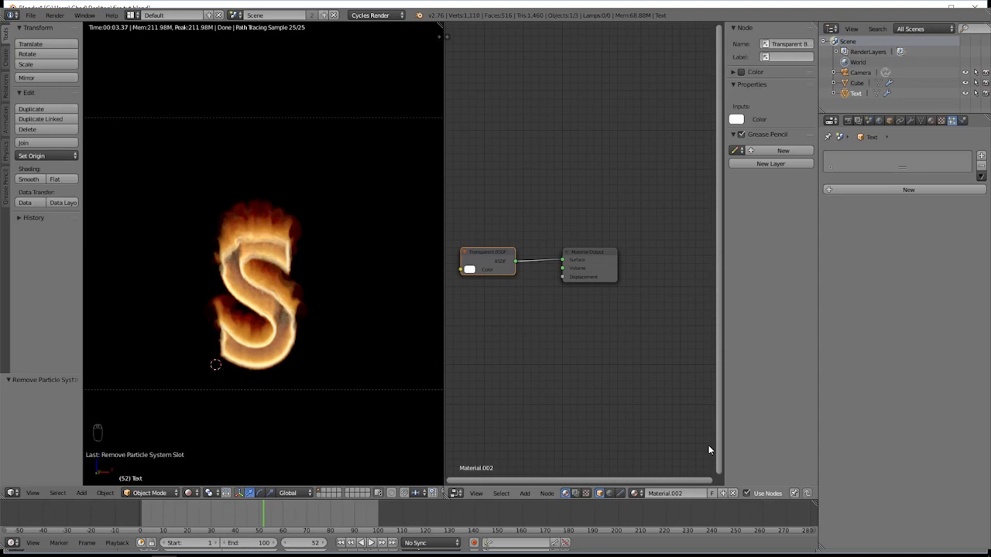
Leave the rendered preview, add a Turbulence force field and move it 0.229 along X to the middle of the S.
{"action": "key", "text": "shift+z"}
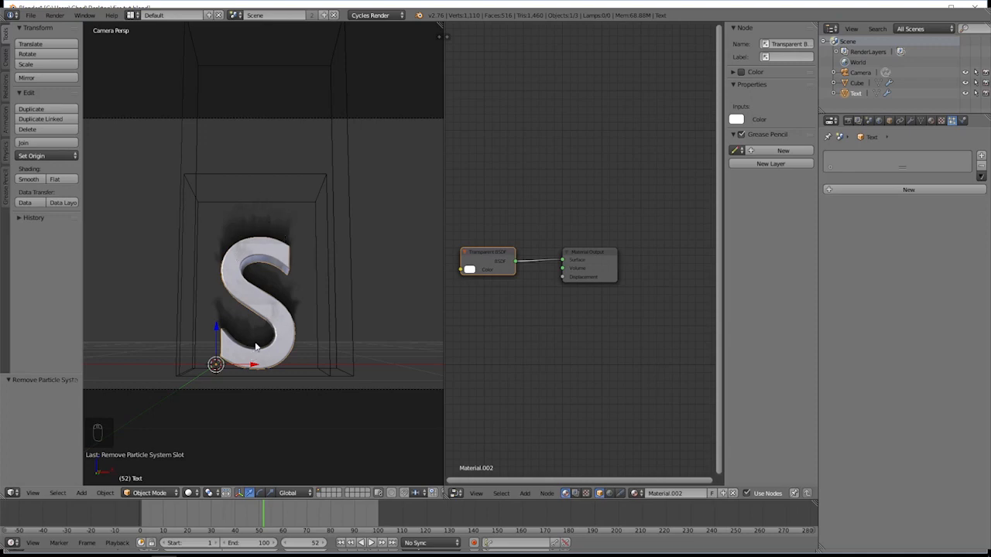
{"action": "key", "text": "shift+a"}
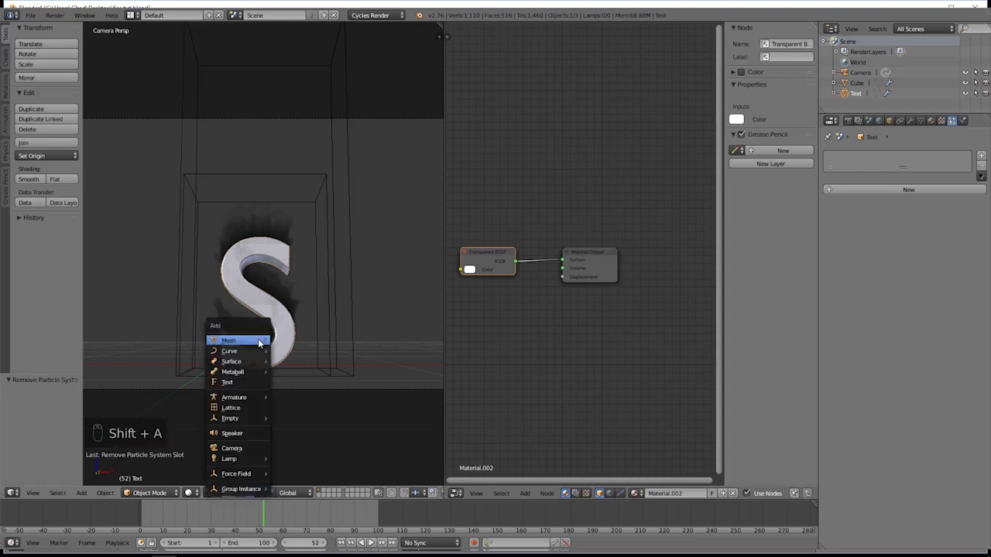
{"action": "mouse_move", "coordinate": [259, 343]}
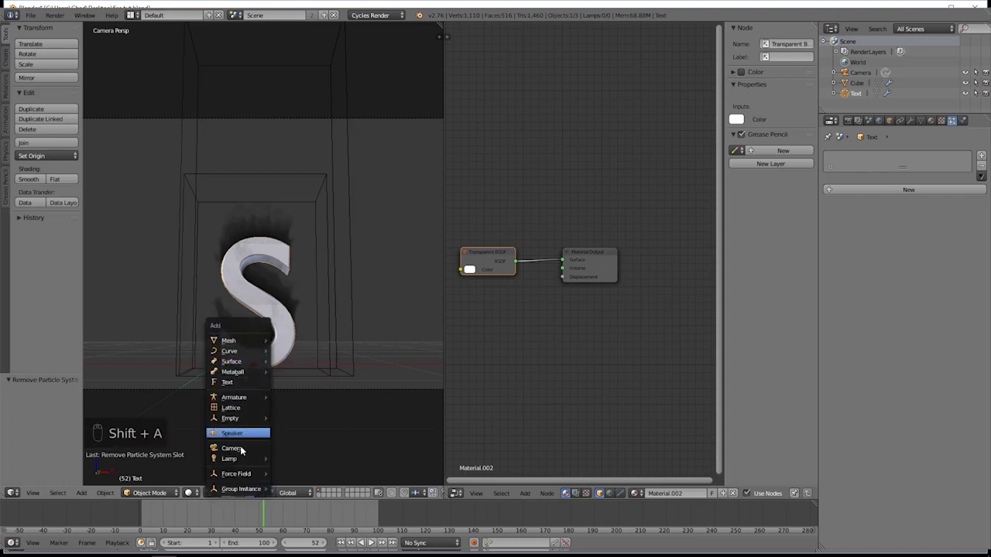
{"action": "mouse_move", "coordinate": [239, 480]}
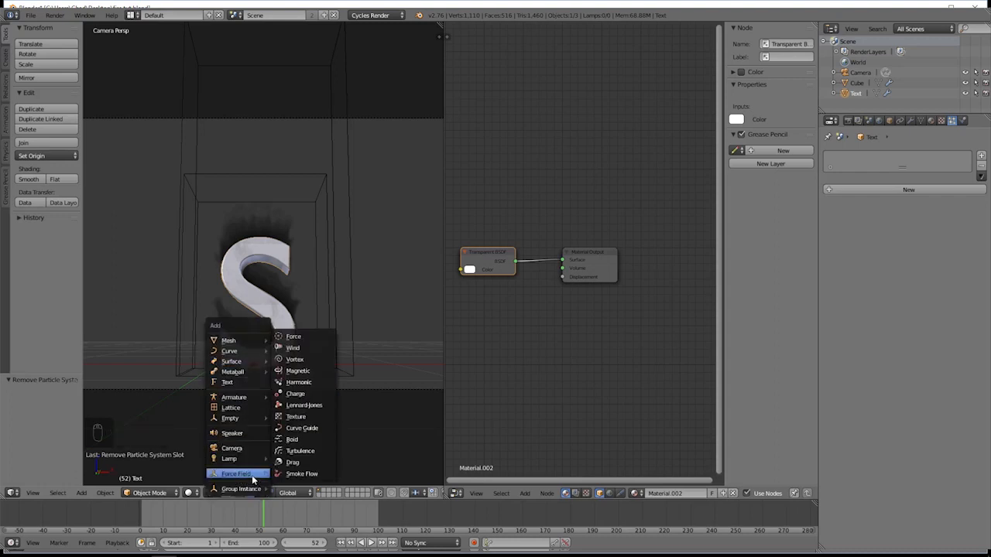
{"action": "left_click", "coordinate": [305, 451]}
{"action": "left_click_drag", "start_coordinate": [245, 366], "coordinate": [284, 364]}
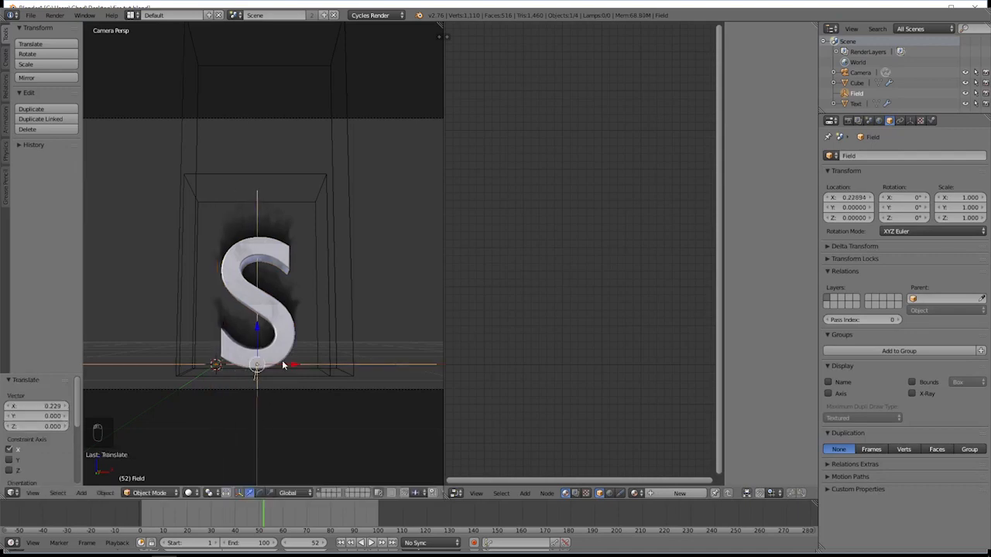
Select the smoke domain cube and free all of its physics bakes.
{"action": "right_click", "coordinate": [318, 257]}
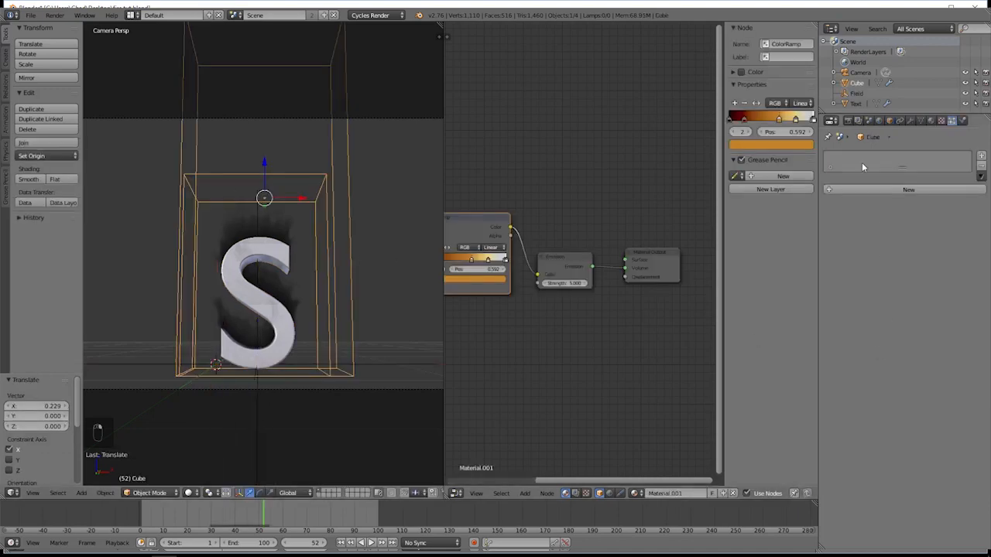
{"action": "left_click", "coordinate": [962, 121]}
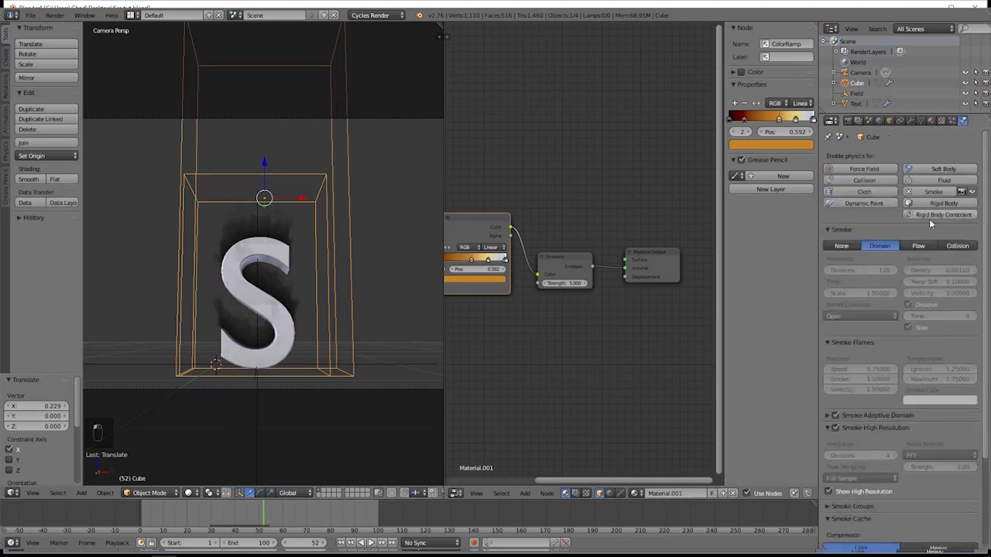
{"action": "scroll", "coordinate": [914, 348], "scroll_direction": "down", "scroll_amount": 5}
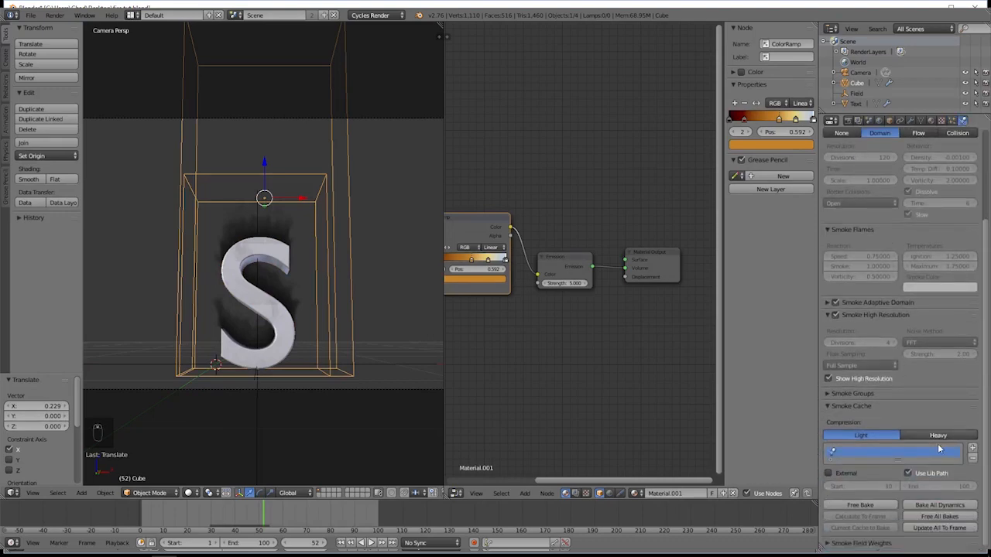
{"action": "left_click", "coordinate": [940, 517]}
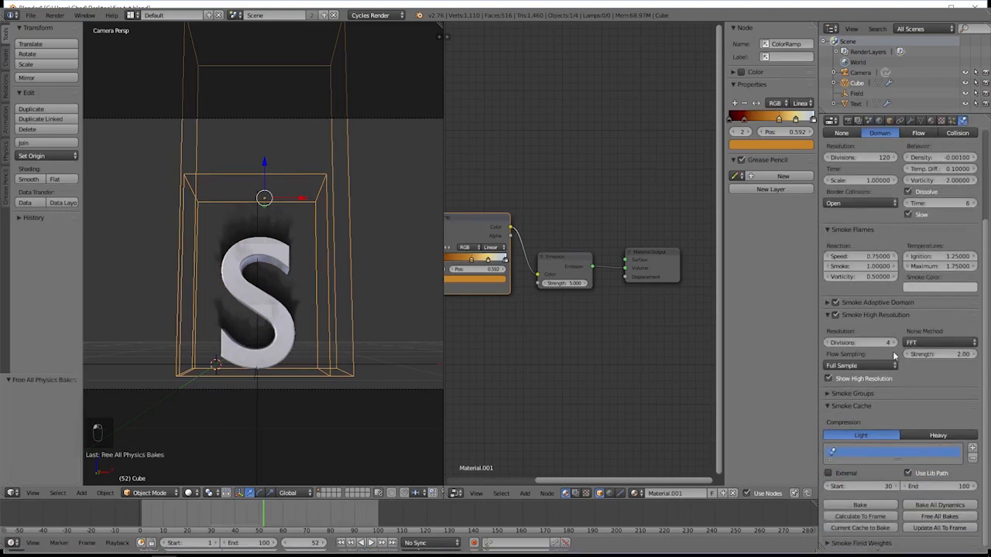
Set the smoke domain's resolution divisions to 32 and its high-resolution divisions to 1.
{"action": "scroll", "coordinate": [886, 349], "scroll_direction": "up", "scroll_amount": 5}
{"action": "left_click", "coordinate": [859, 270]}
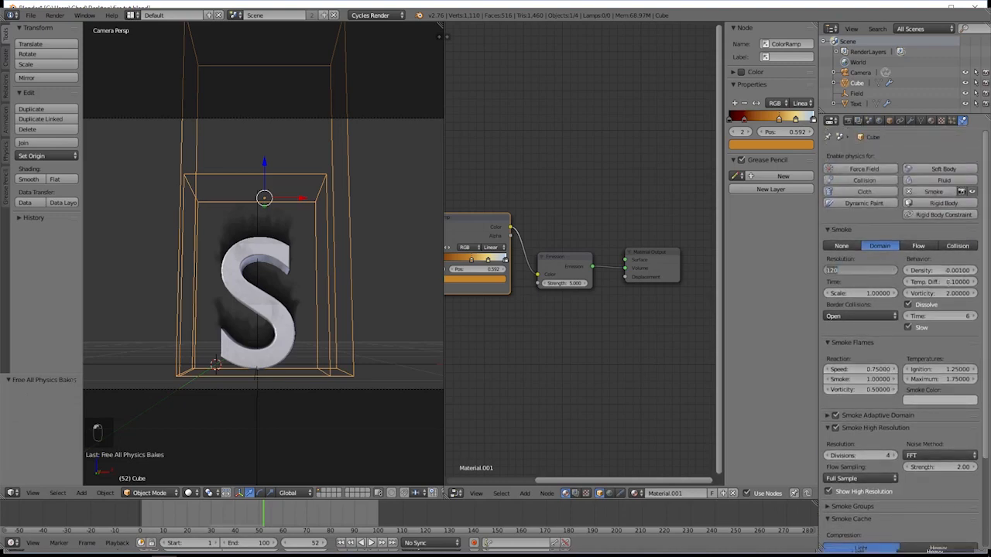
{"action": "key", "text": "Return"}
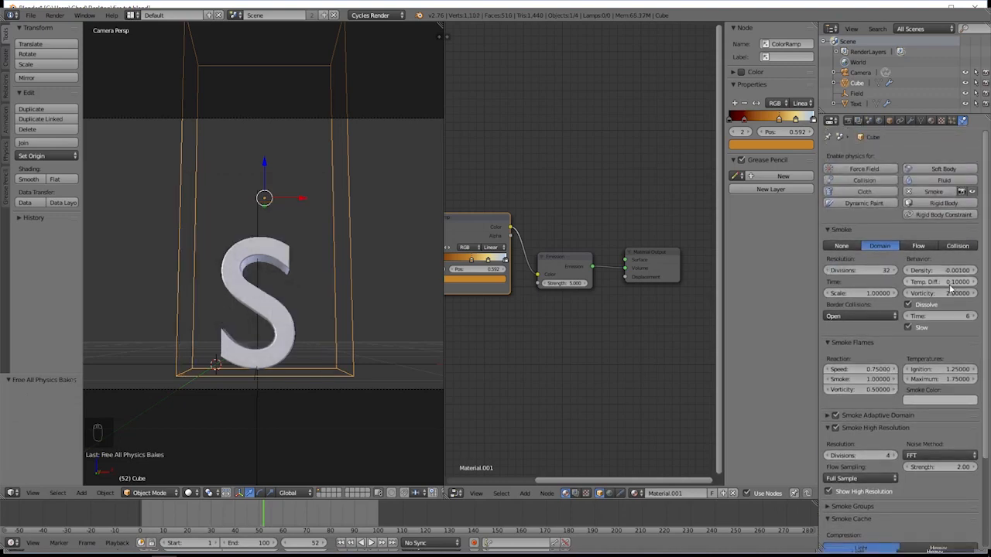
{"action": "left_click_drag", "start_coordinate": [828, 455], "coordinate": [798, 455]}
{"action": "scroll", "coordinate": [921, 471], "scroll_direction": "down", "scroll_amount": 5}
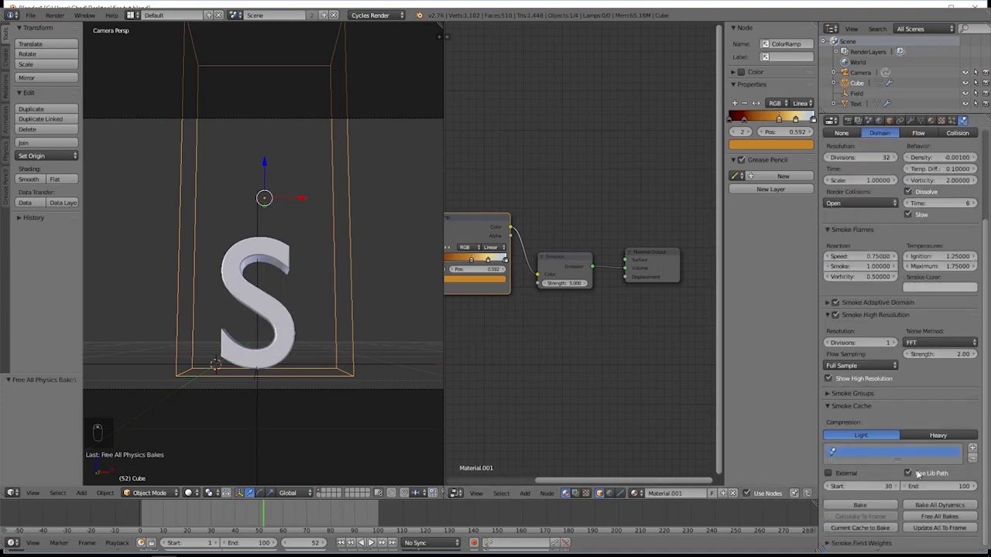
Set the turbulence force field's strength to 100, flow to 2.1 and noise to 2.
{"action": "right_click", "coordinate": [313, 364]}
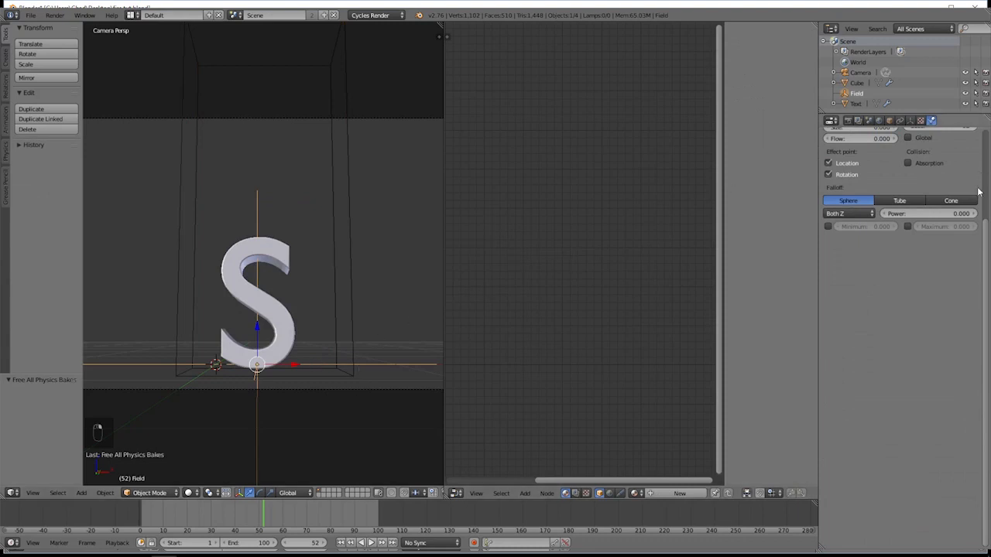
{"action": "left_click", "coordinate": [856, 228]}
{"action": "type", "text": "00"}
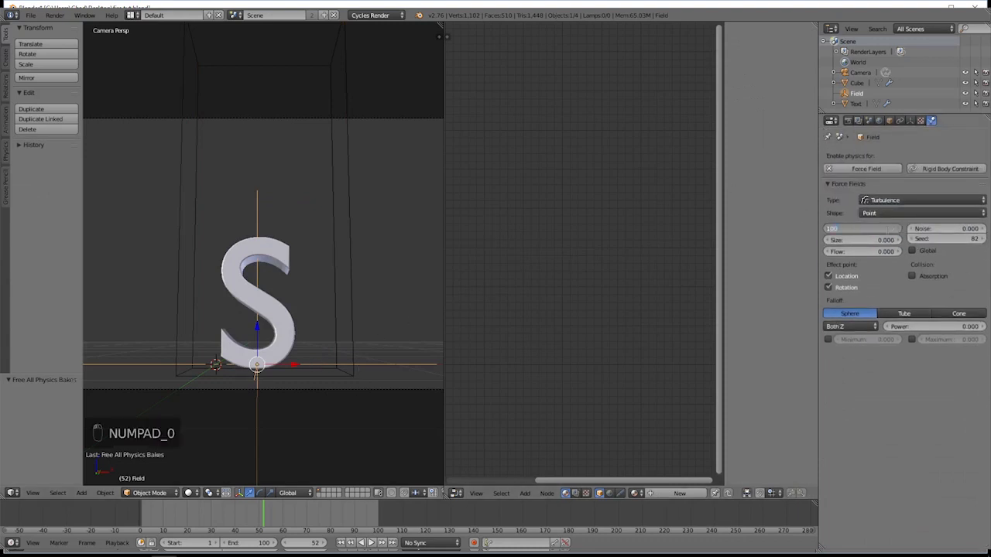
{"action": "key", "text": "Return"}
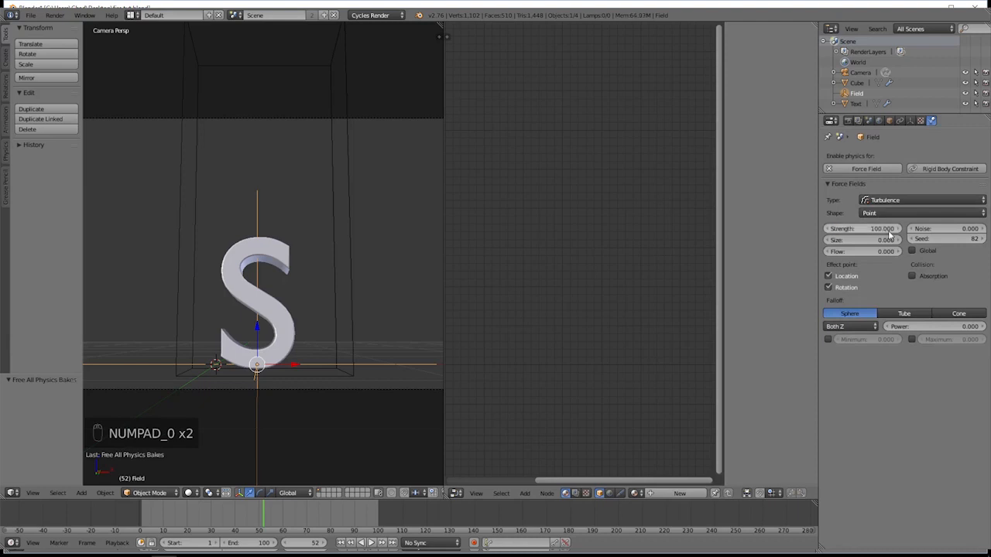
{"action": "left_click_drag", "start_coordinate": [871, 252], "coordinate": [938, 230]}
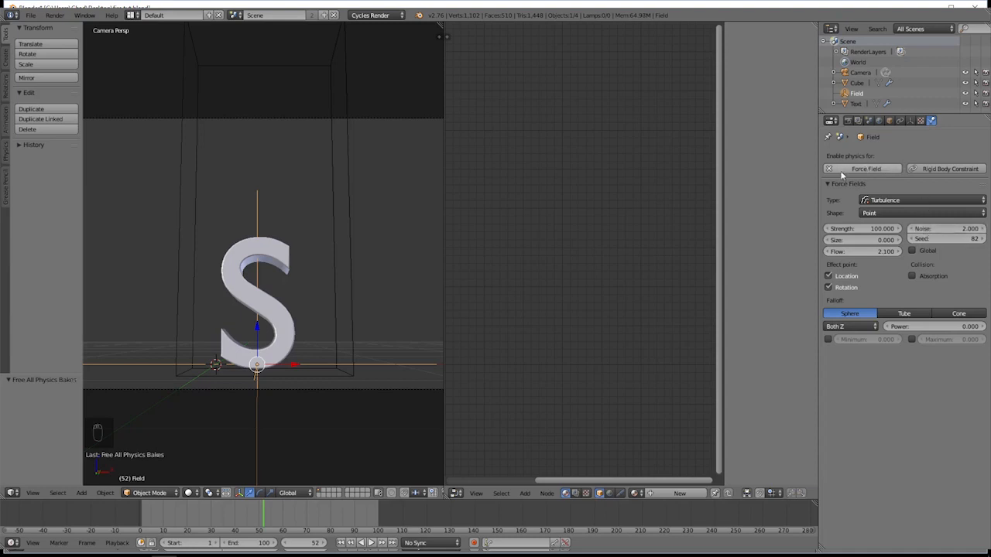
Bake all dynamics for the smoke domain cube and play back the simulation.
{"action": "right_click", "coordinate": [335, 269]}
{"action": "scroll", "coordinate": [896, 431], "scroll_direction": "down", "scroll_amount": 5}
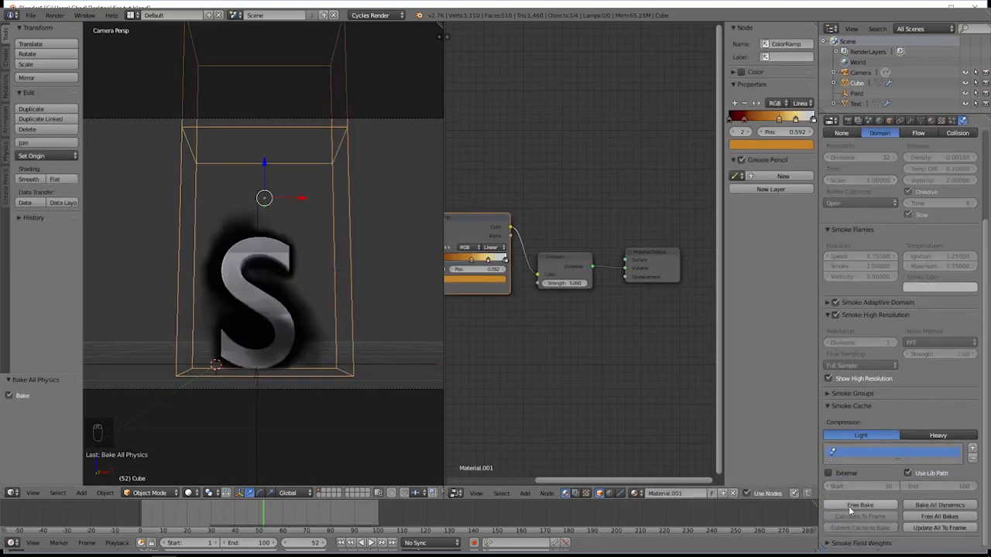
{"action": "key", "text": "alt+a"}
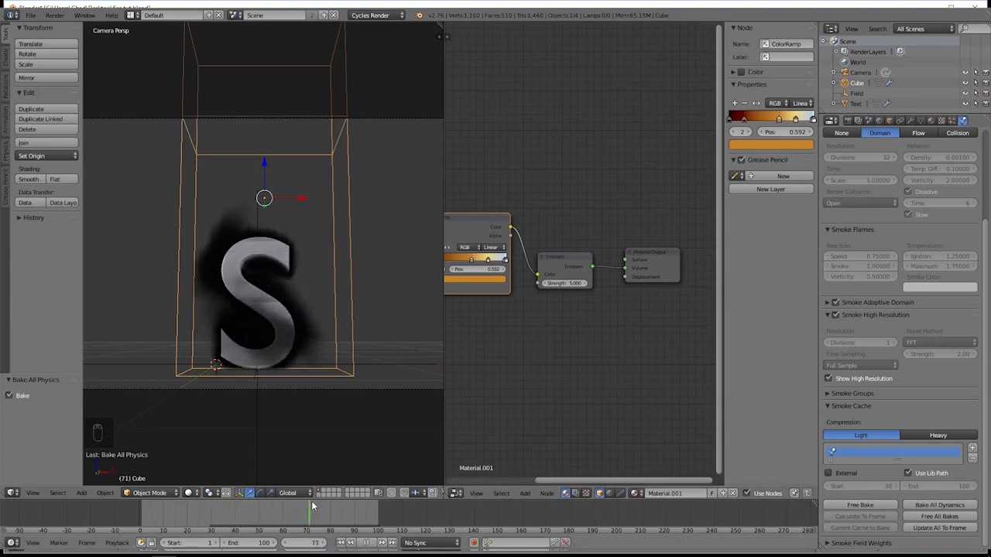
{"action": "key", "text": "alt+a"}
Move the turbulence field -0.252 along X to the lower-left end of the S, working in camera view.
{"action": "middle_click_drag", "start_coordinate": [329, 294], "coordinate": [296, 316]}
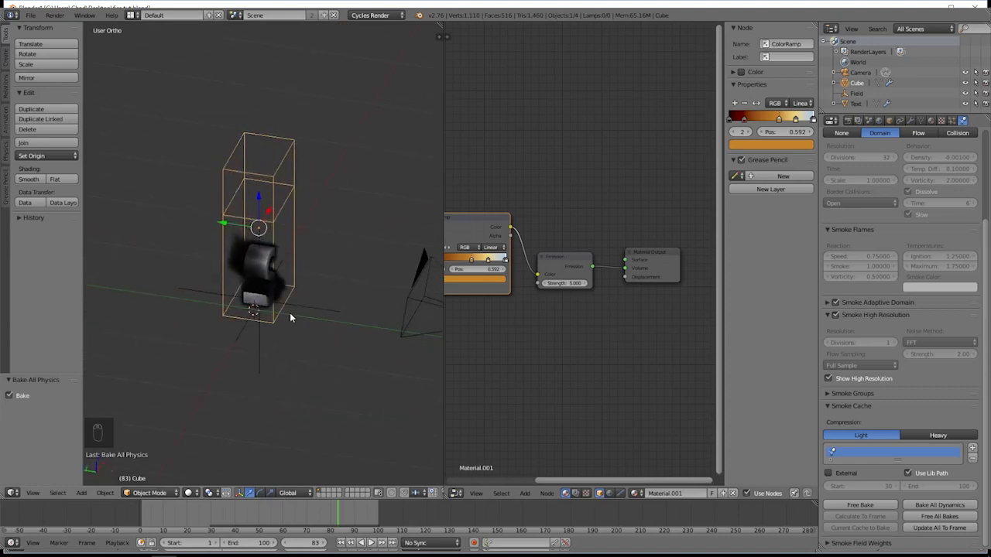
{"action": "right_click", "coordinate": [300, 312]}
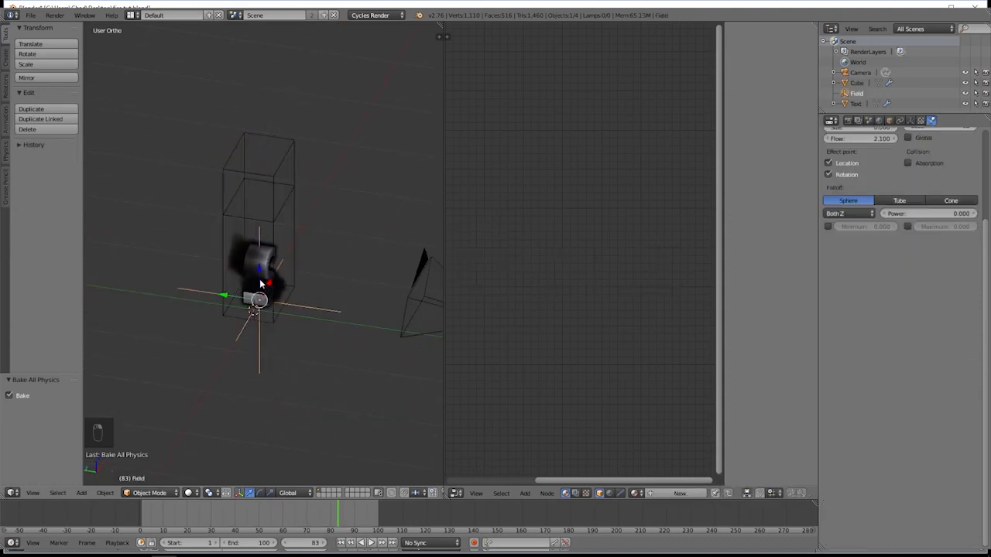
{"action": "key", "text": "KP_0"}
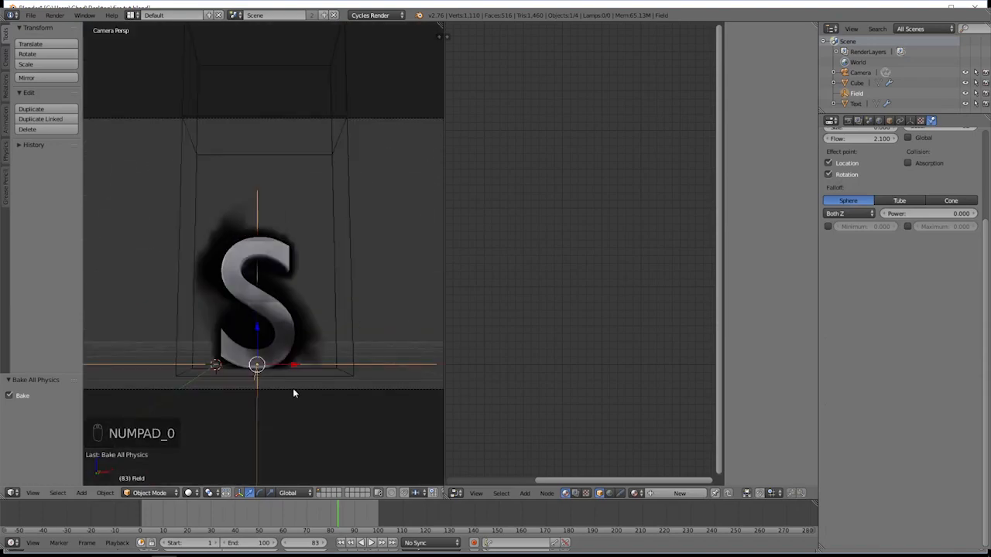
{"action": "left_click_drag", "start_coordinate": [288, 369], "coordinate": [242, 359]}
Free the smoke domain's bakes, bake all dynamics again and scrub the timeline to frame 55.
{"action": "right_click", "coordinate": [343, 246]}
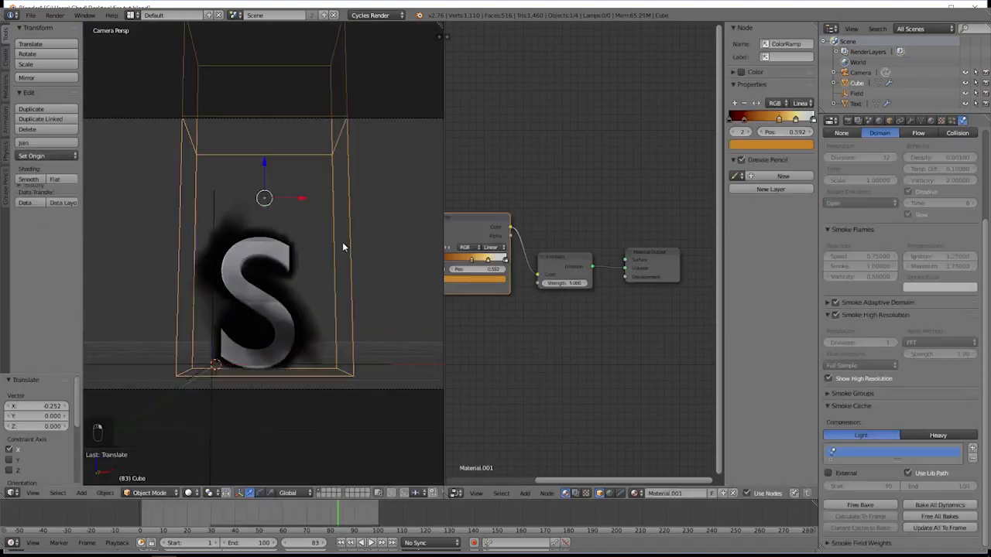
{"action": "left_click", "coordinate": [939, 516]}
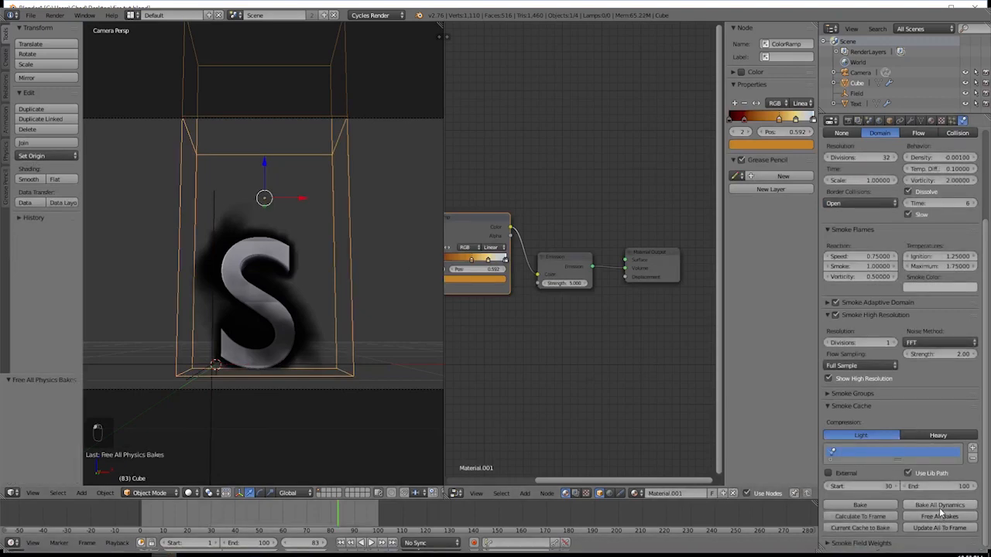
{"action": "left_click", "coordinate": [940, 505]}
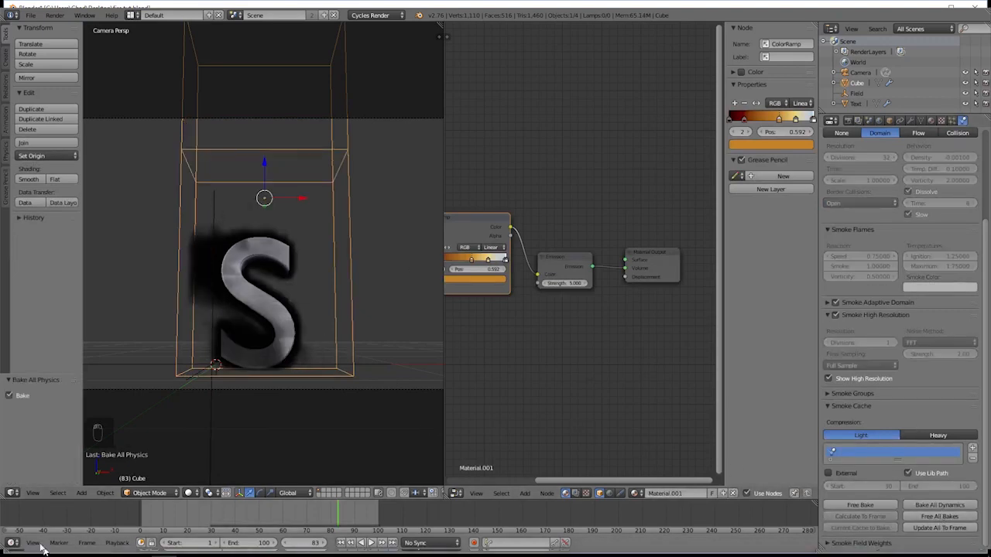
{"action": "left_click_drag", "start_coordinate": [214, 518], "coordinate": [270, 528]}
Move the turbulence field by about 0.325 in X, -0.032 in Y and 0.212 in Z, and rebake all dynamics.
{"action": "right_click", "coordinate": [220, 365]}
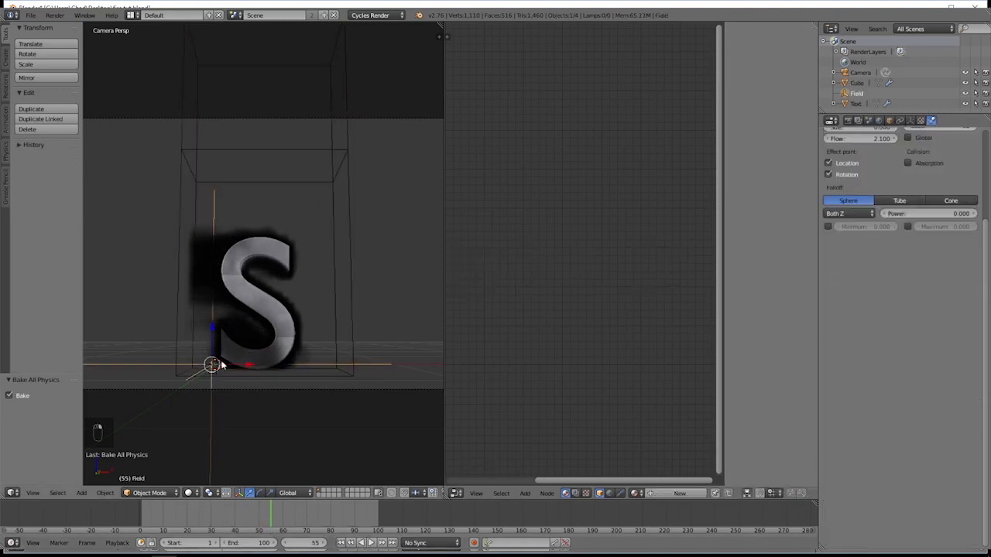
{"action": "key", "text": "g"}
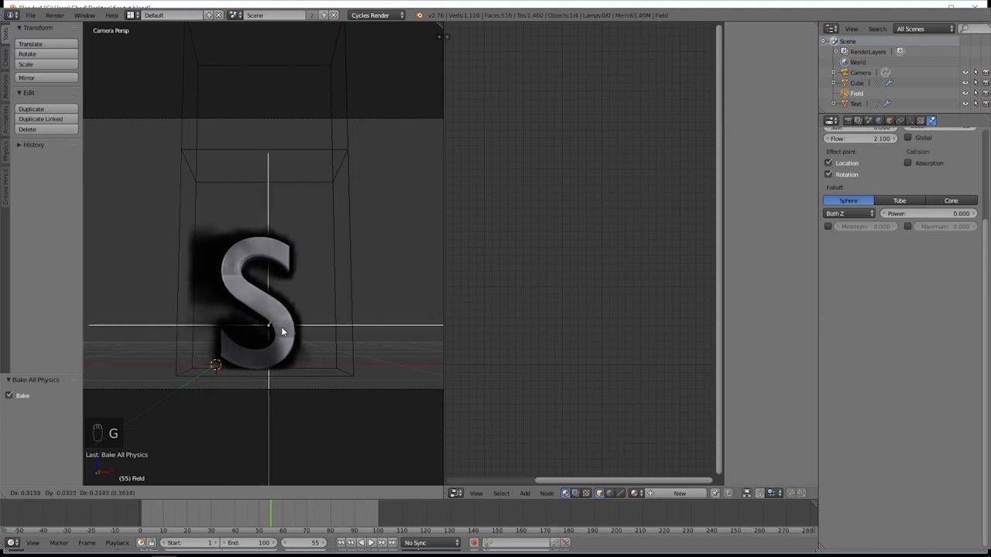
{"action": "left_click", "coordinate": [281, 328]}
{"action": "right_click", "coordinate": [319, 260]}
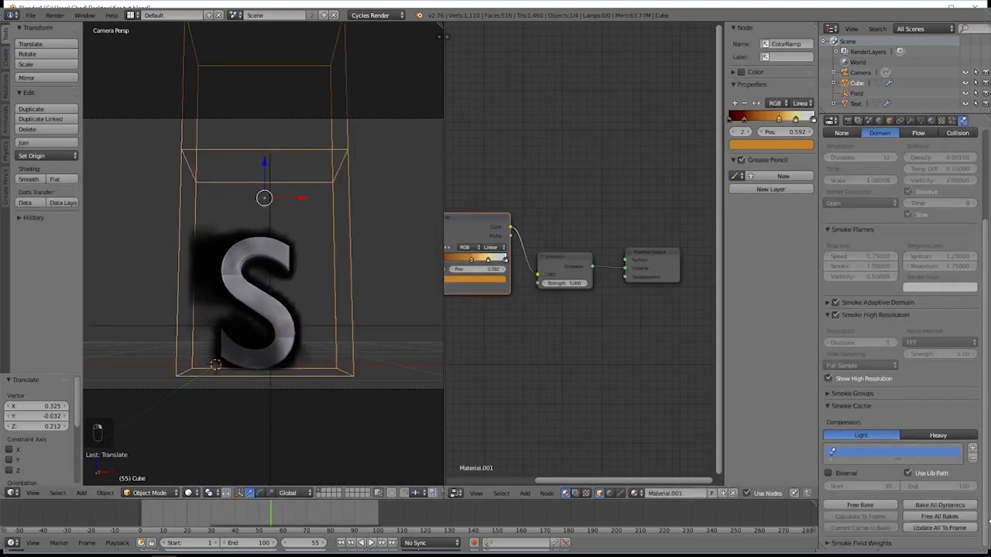
{"action": "left_click", "coordinate": [942, 517]}
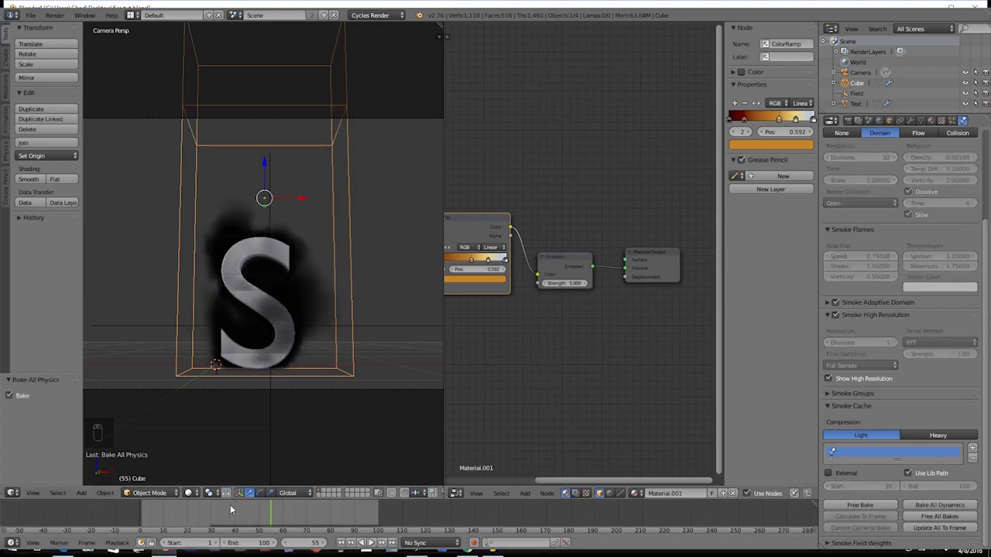
Play back the baked smoke from frame 30 and check frame 70 in a rendered preview.
{"action": "left_click", "coordinate": [215, 516]}
{"action": "key", "text": "alt+a"}
{"action": "key", "text": "alt+a"}
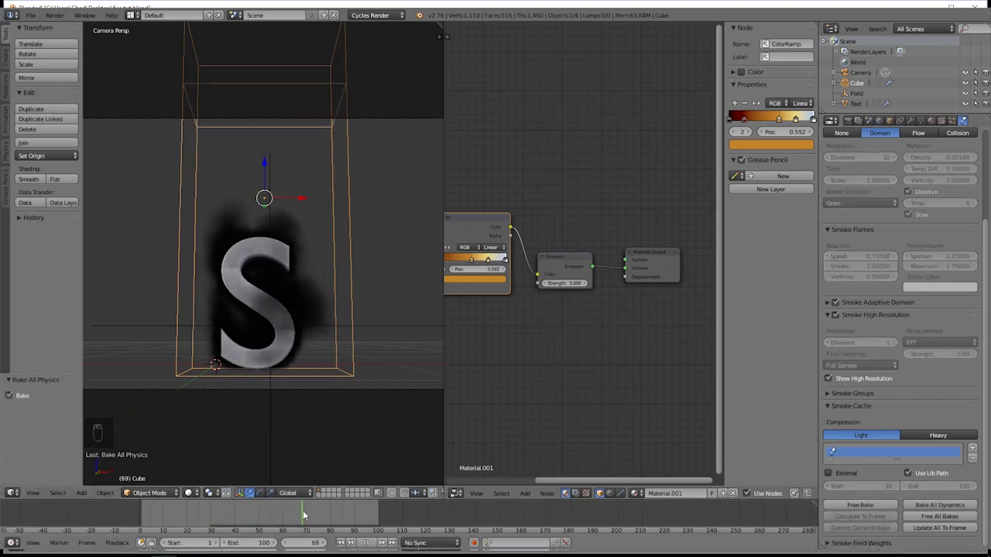
{"action": "key", "text": "shift+z"}
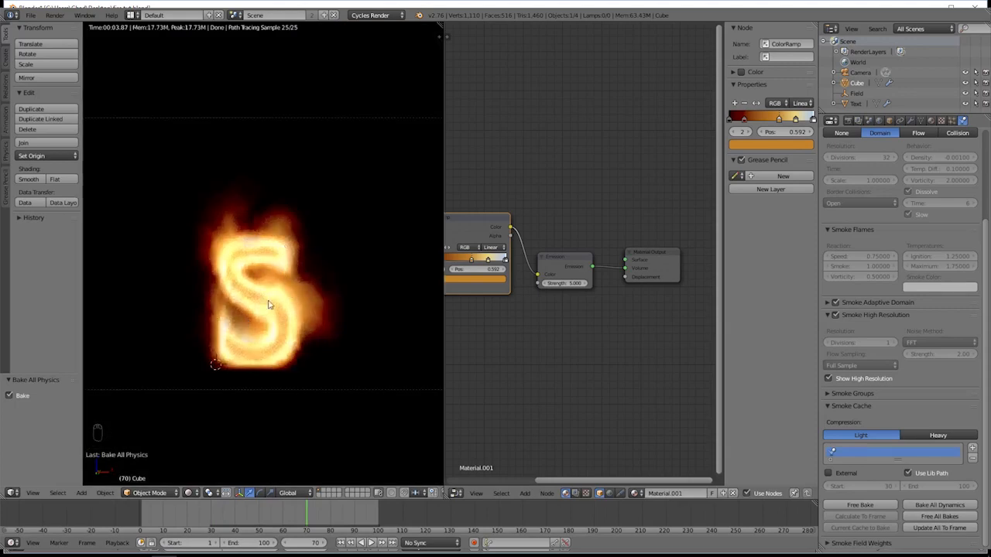
{"action": "key", "text": "shift+z"}
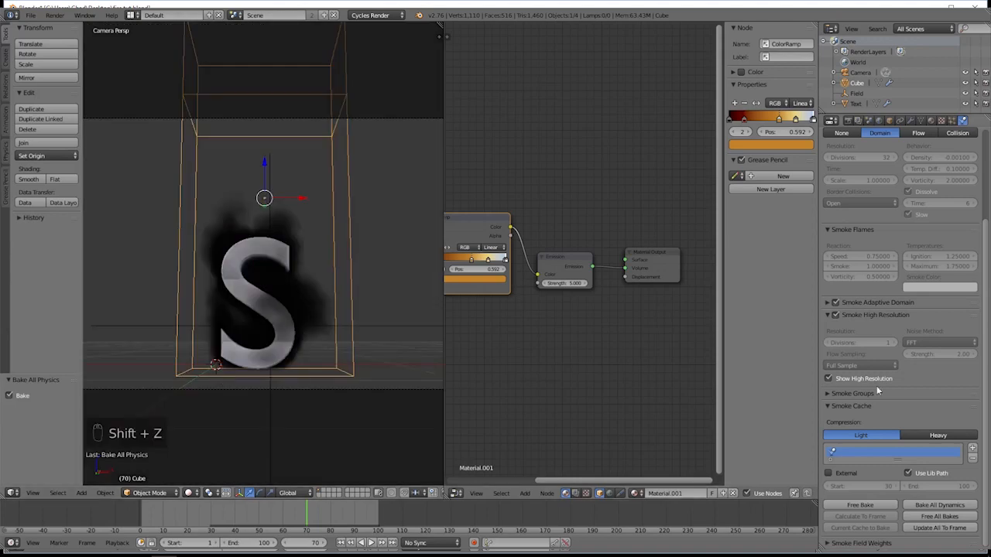
Free all physics bakes and set the smoke domain's resolution divisions to 120.
{"action": "left_click", "coordinate": [929, 516]}
{"action": "scroll", "coordinate": [903, 337], "scroll_direction": "up", "scroll_amount": 4}
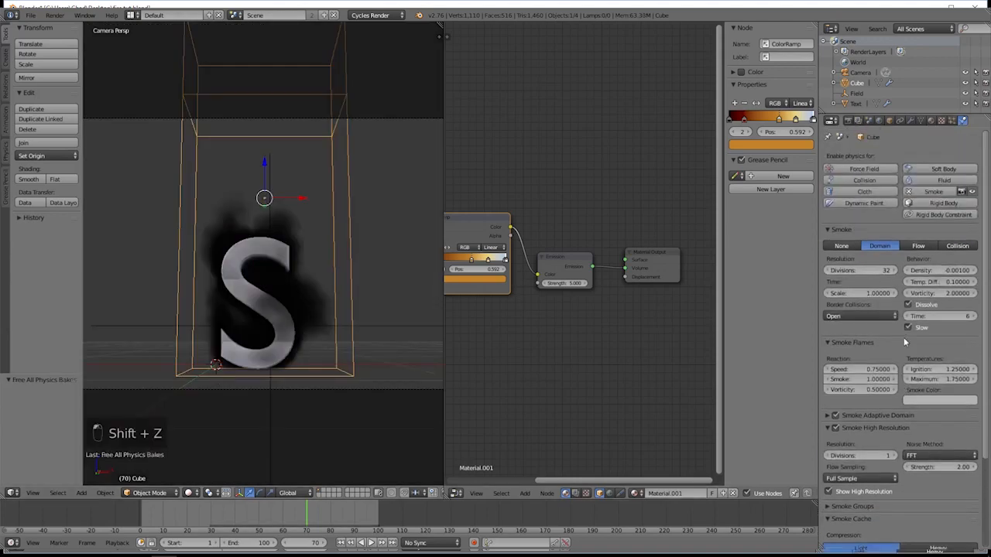
{"action": "left_click", "coordinate": [860, 269]}
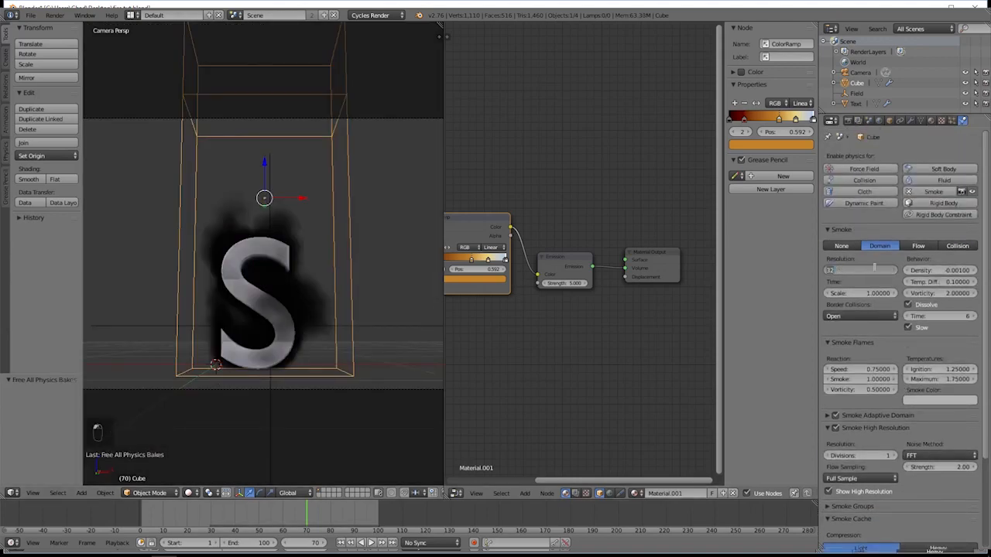
{"action": "key", "text": "Return"}
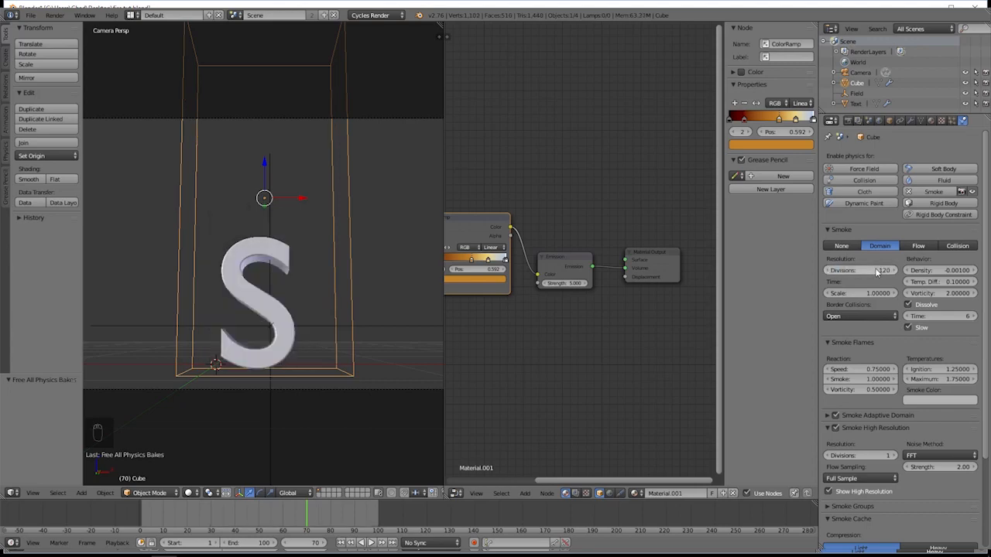
Set the smoke domain's high-resolution divisions to 4.
{"action": "left_click", "coordinate": [894, 456]}
{"action": "left_click", "coordinate": [893, 456]}
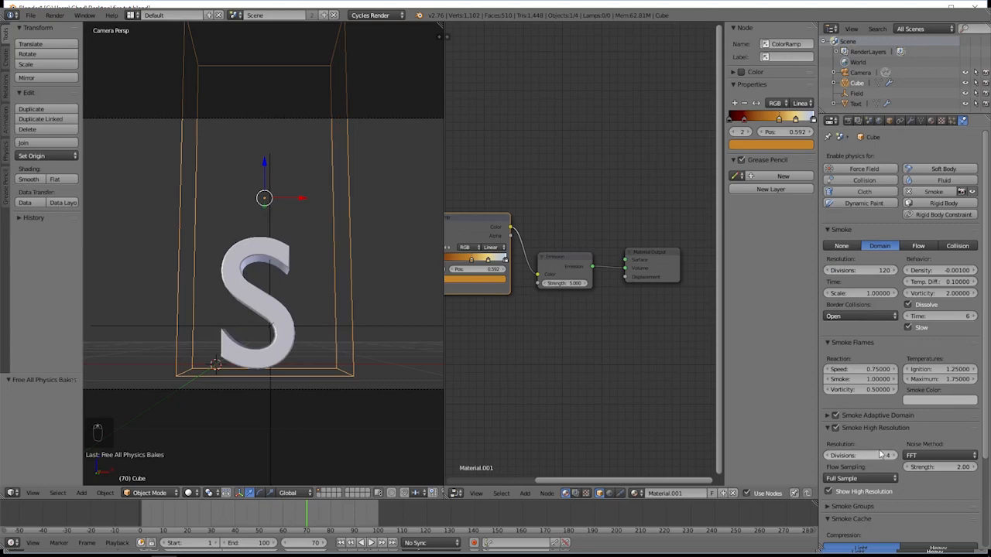
{"action": "scroll", "coordinate": [872, 319], "scroll_direction": "down", "scroll_amount": 4}
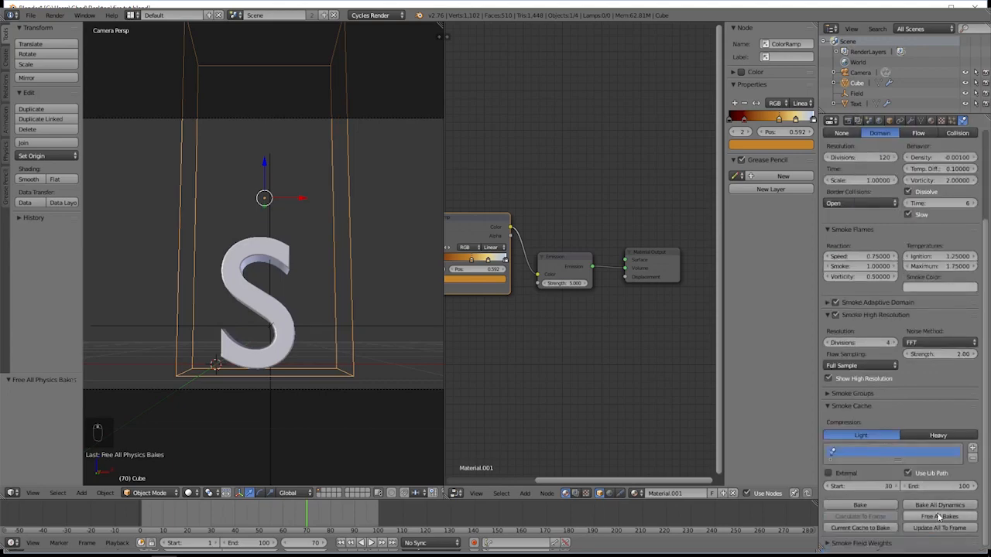